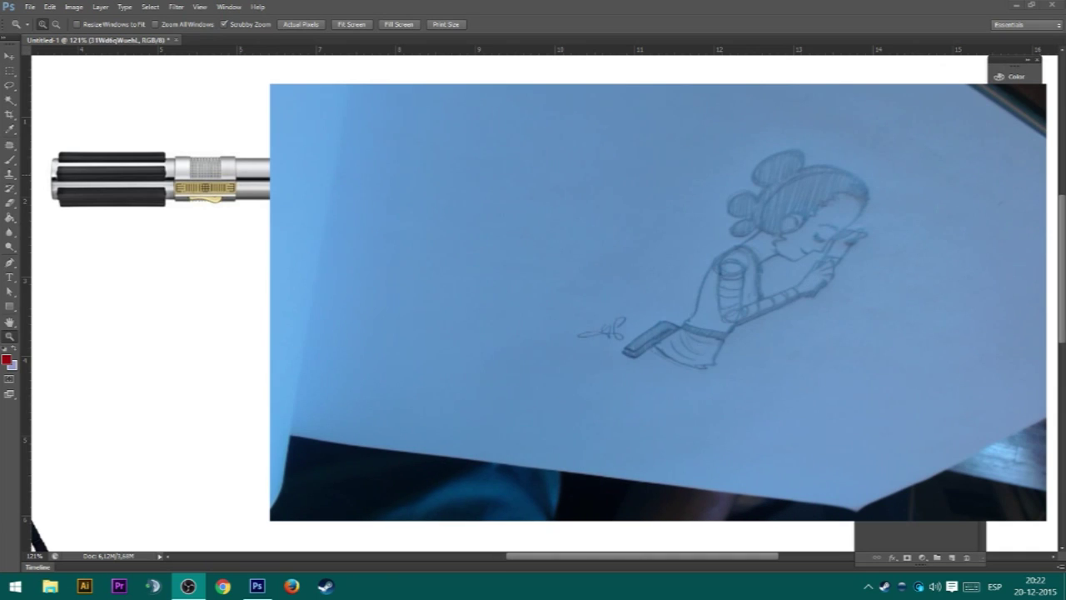
drag(467, 333, 796, 280)
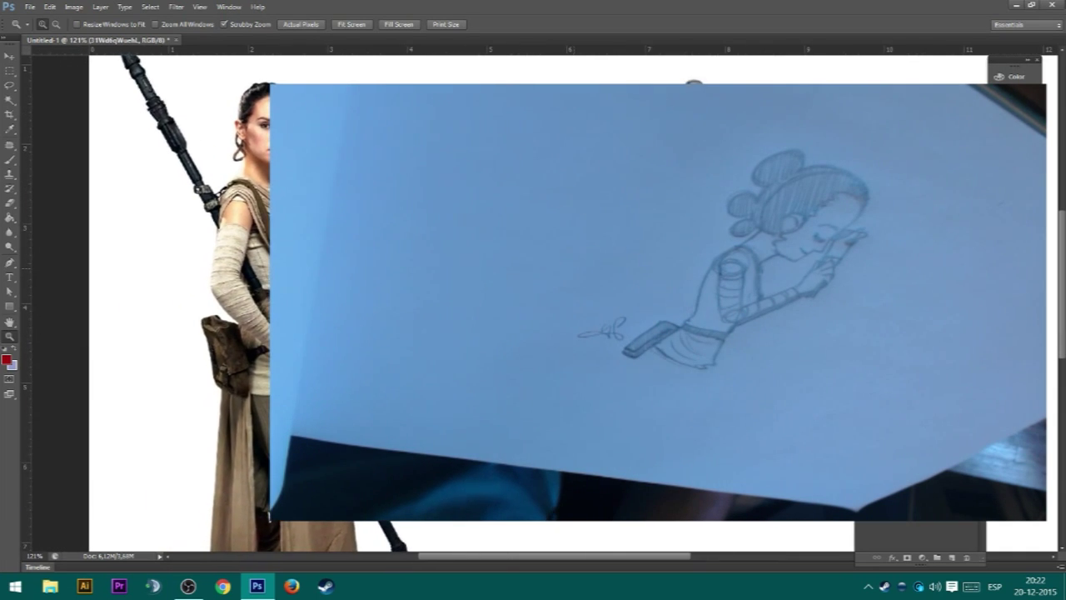
scroll(269, 514, right, 3)
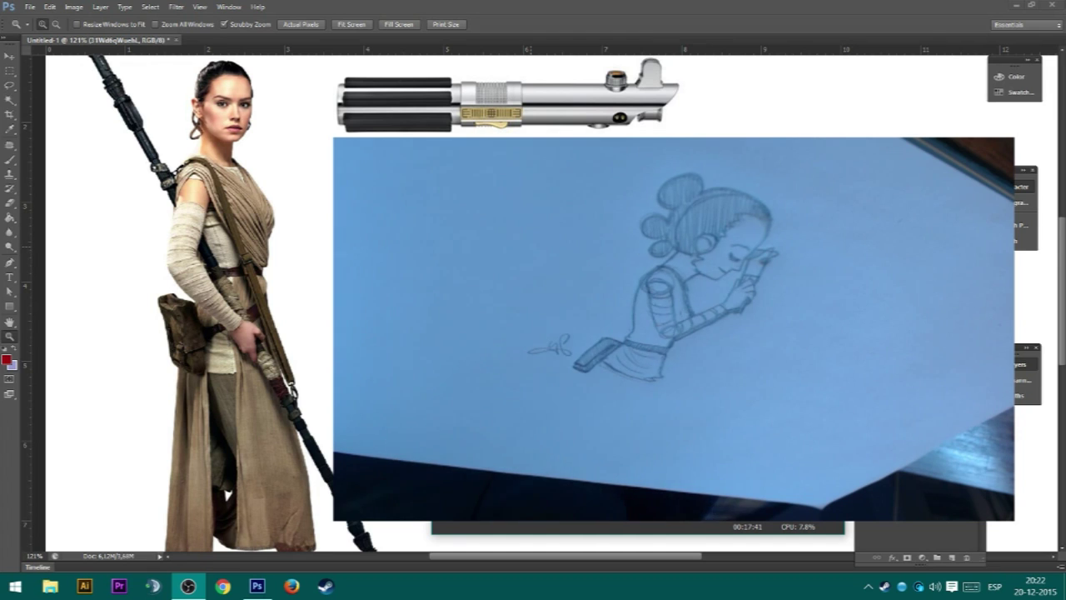
key(alt+Tab)
key(alt+Tab)
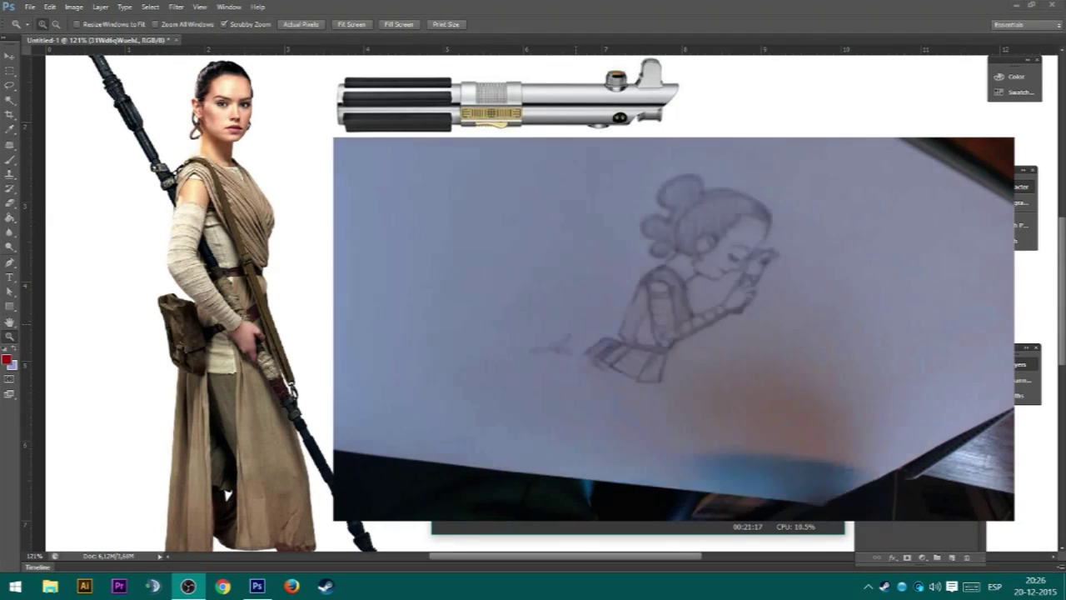
key(alt+Tab)
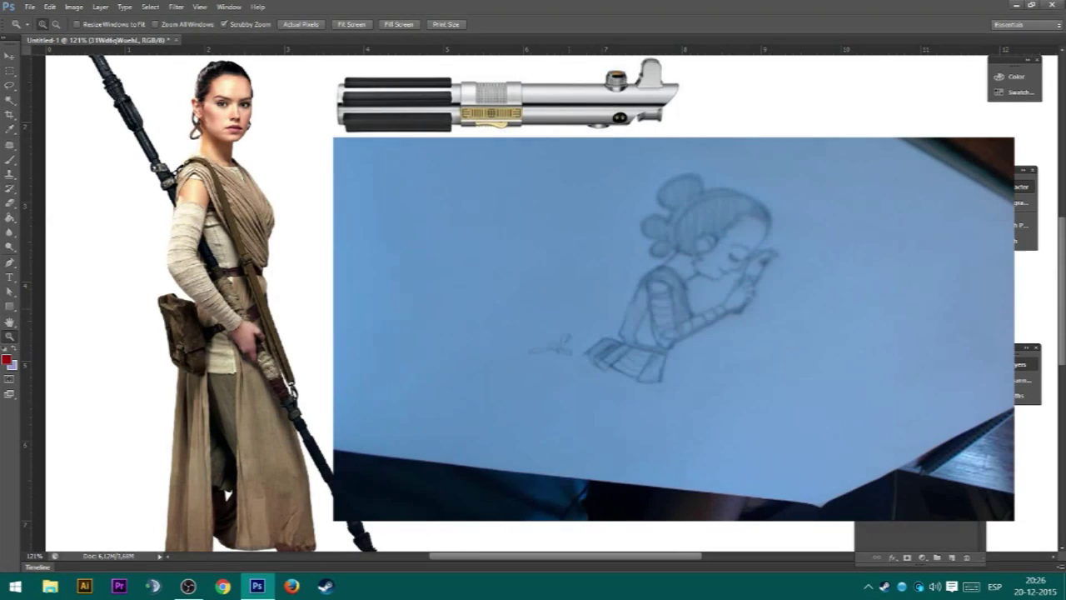
drag(571, 251, 535, 209)
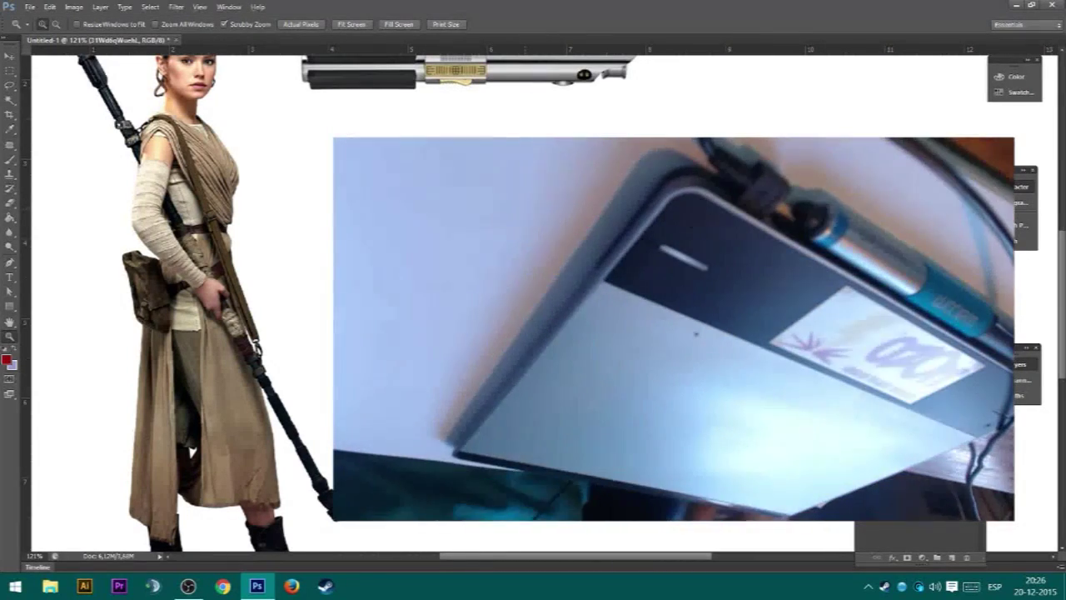
Step: Switch to OBS, hide the webcam capture source in the escritorio scene, and show it again
key(alt+Tab)
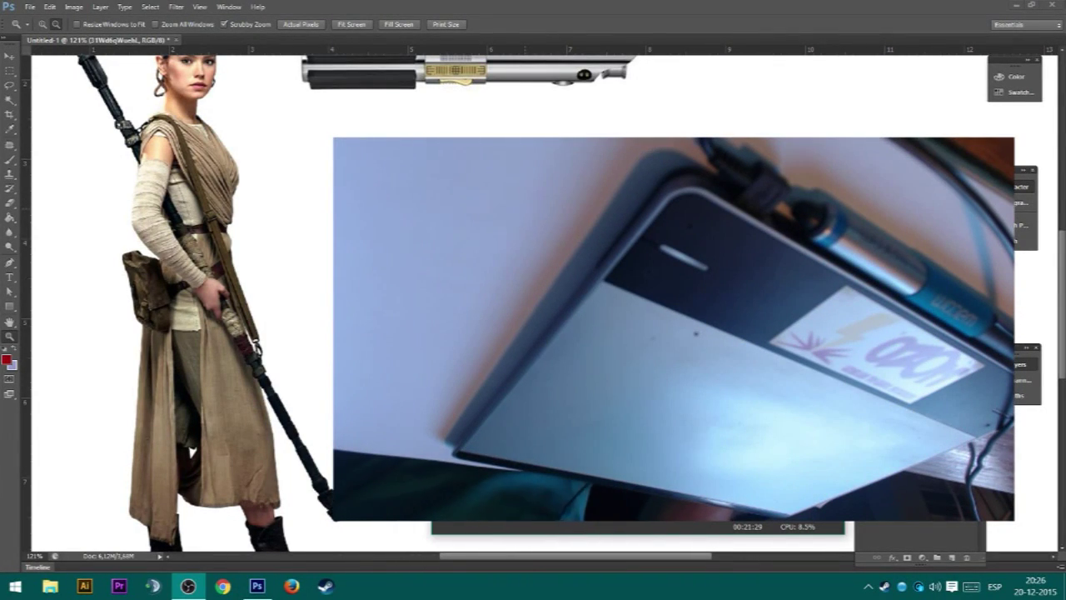
click(539, 442)
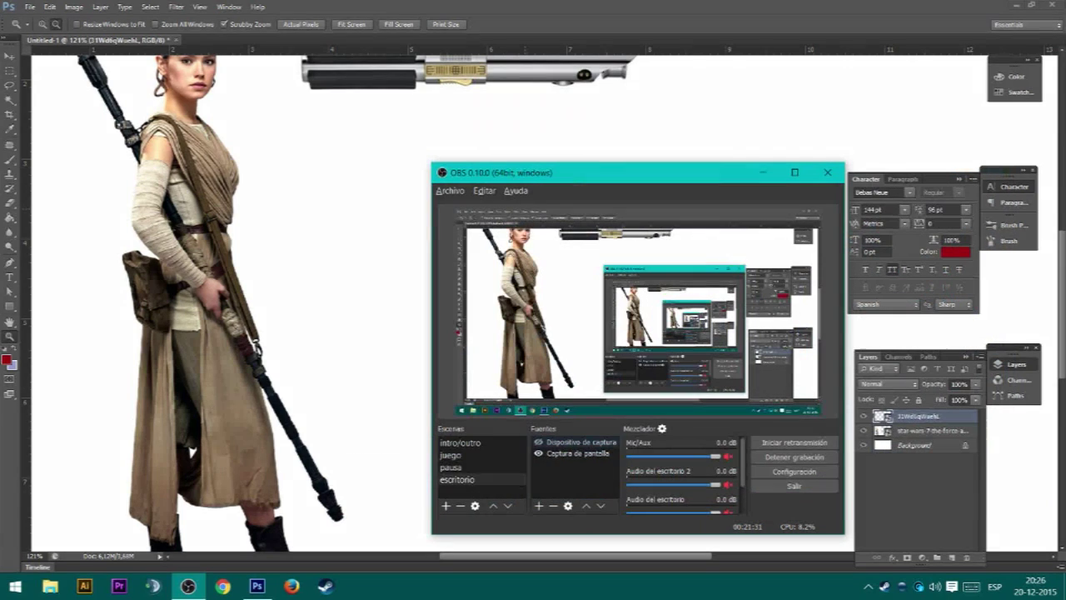
click(761, 173)
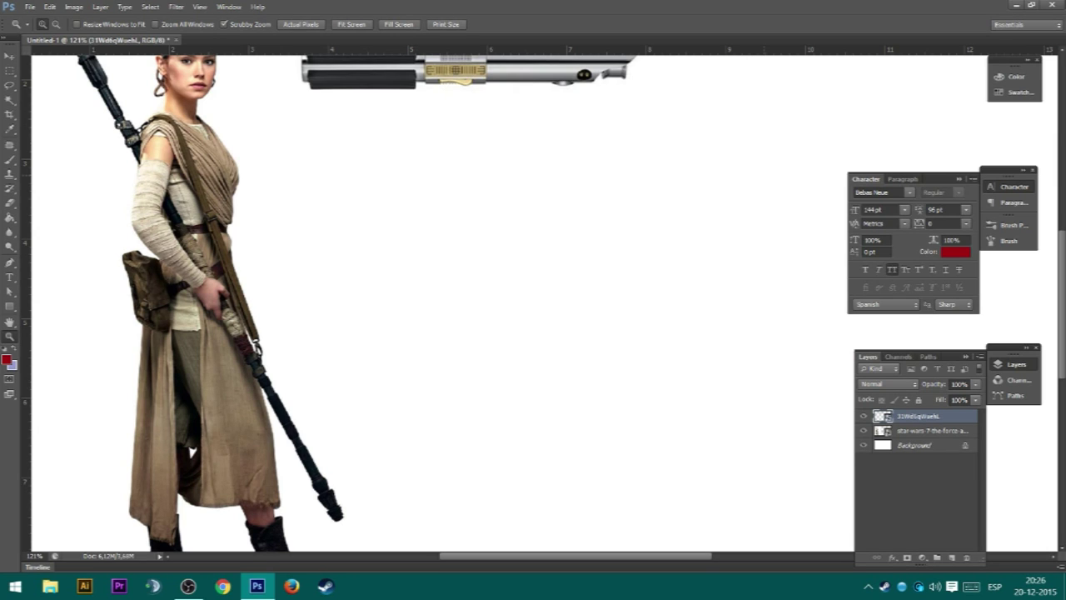
click(188, 586)
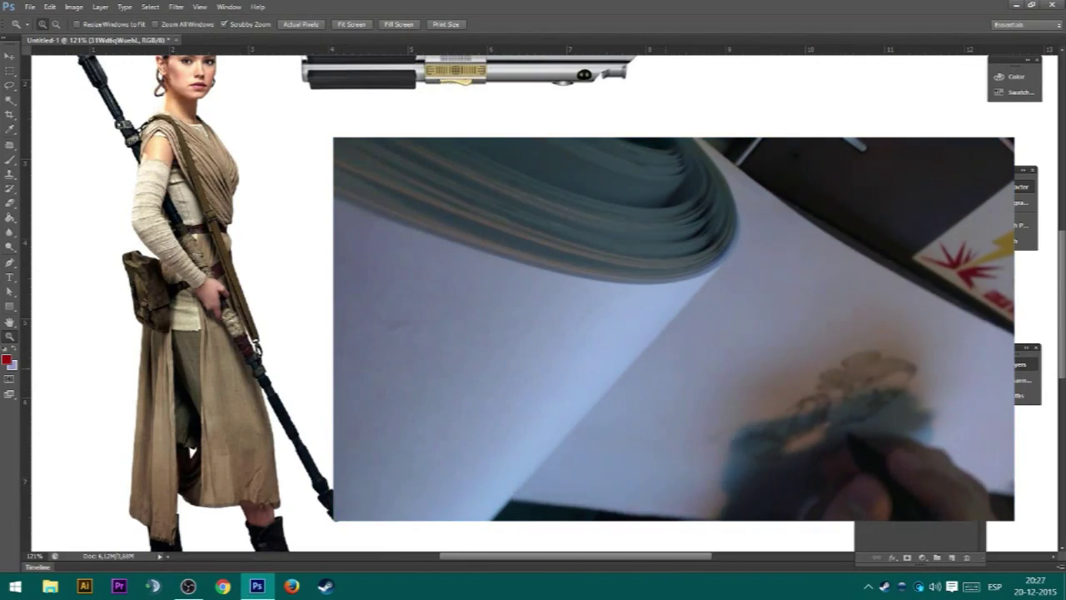
key(alt+Tab)
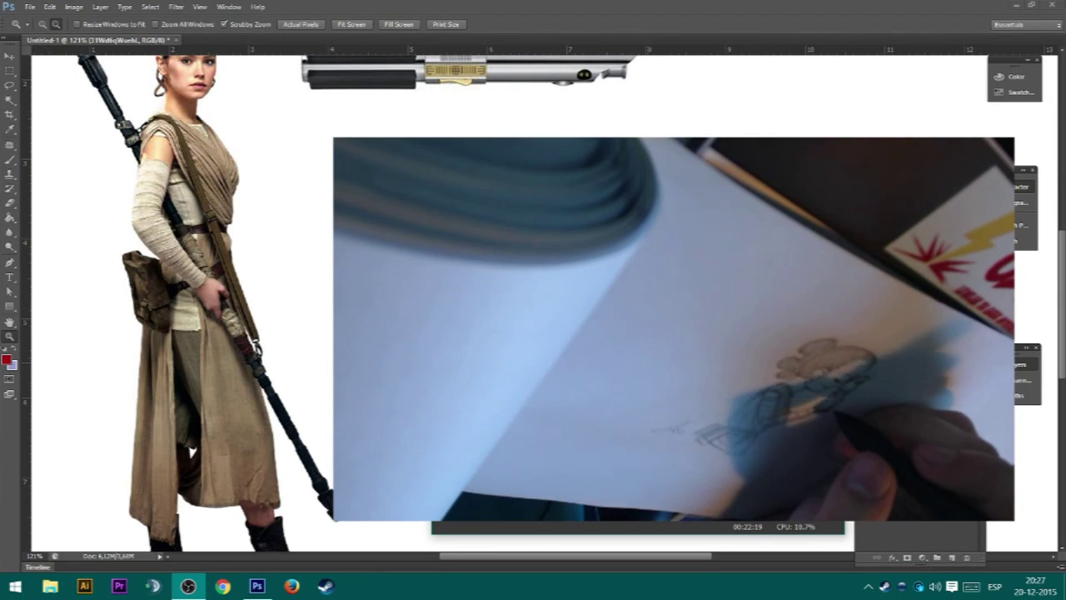
Step: Add a new layer above the reference images for brush drawing, and shrink the webcam source into a corner of the scene in OBS
drag(675, 333, 639, 301)
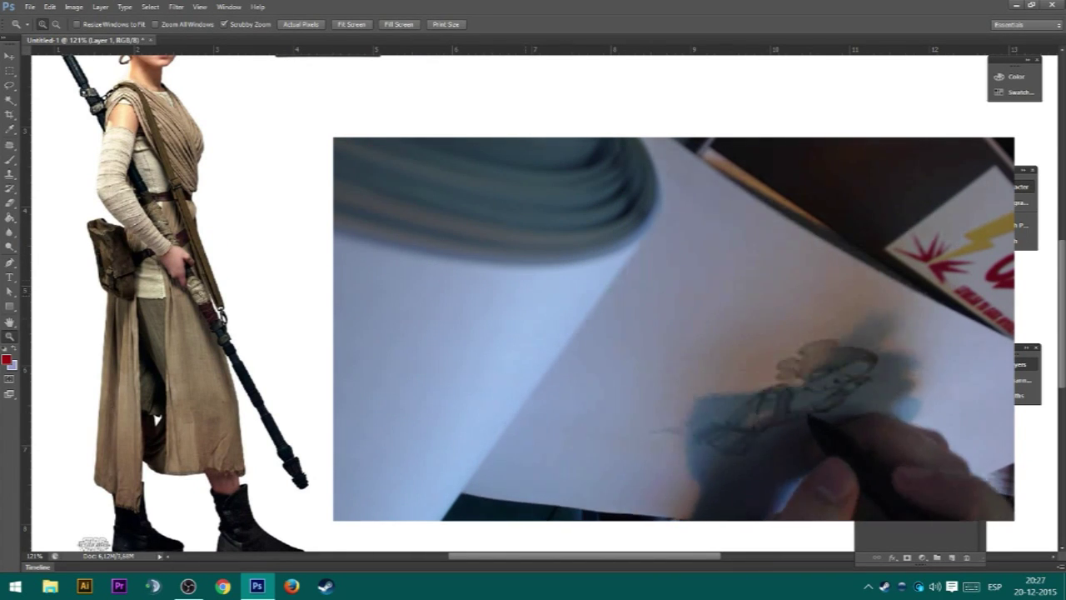
drag(155, 419, 186, 480)
key(b)
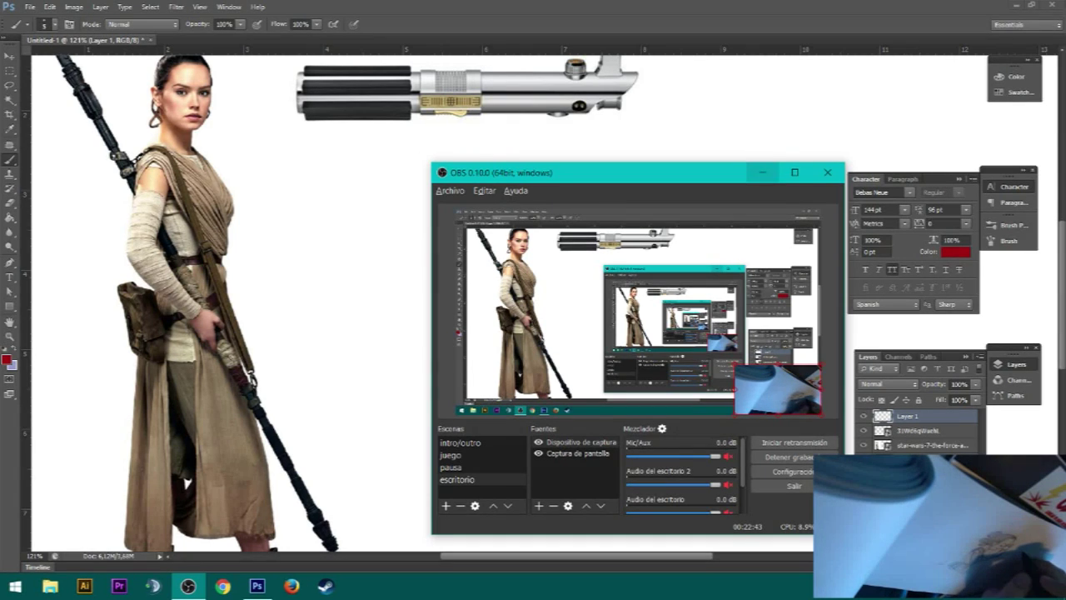
click(762, 172)
Step: Sample a near-black brush colour from the reference figure's bag and undo the test stroke
click(7, 359)
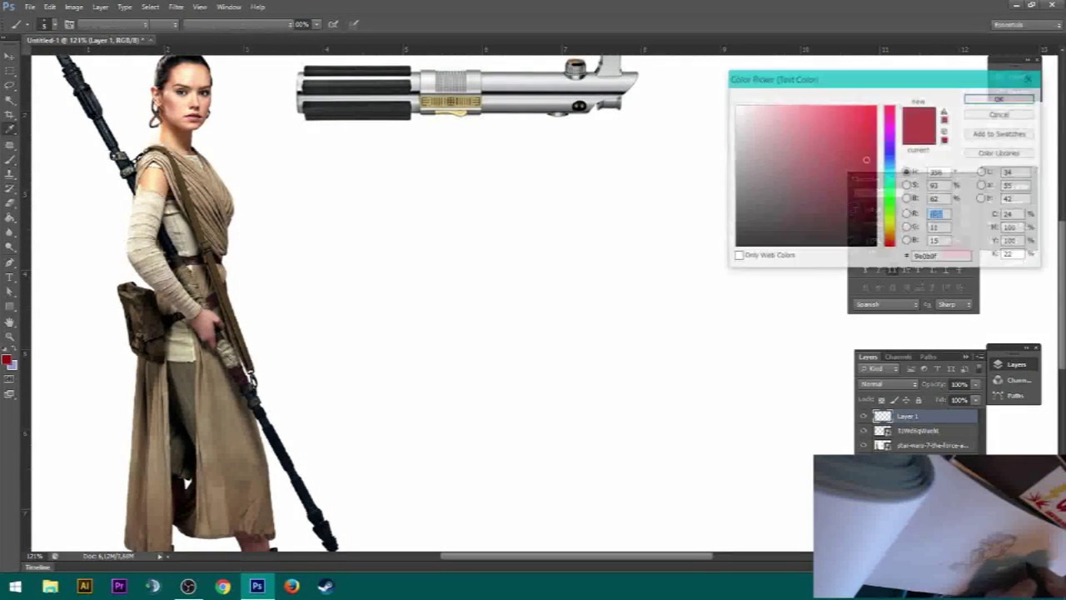
click(999, 97)
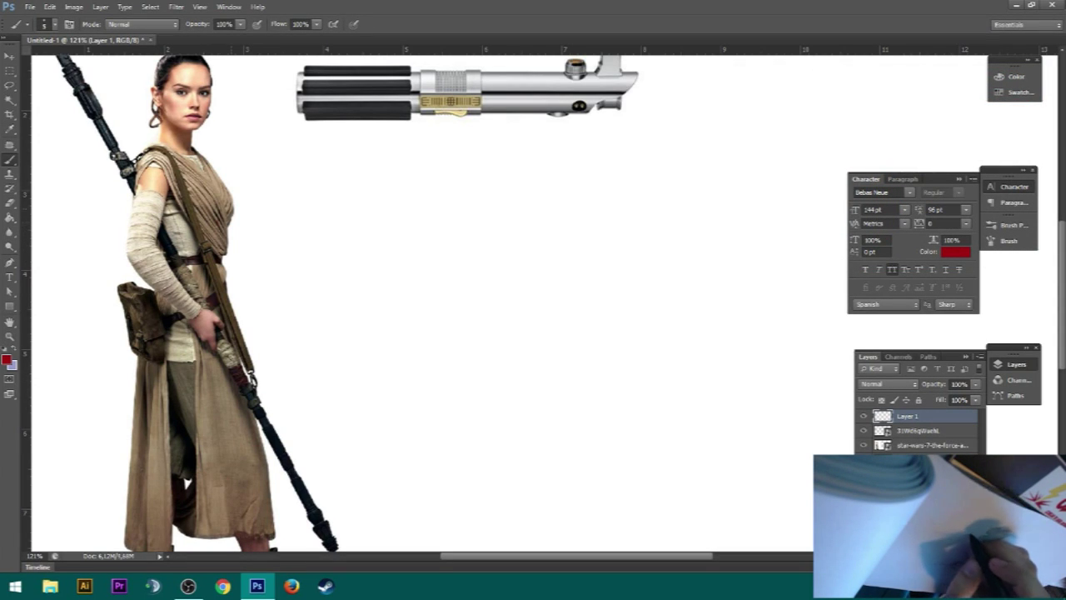
alt+click(215, 217)
drag(214, 216, 217, 222)
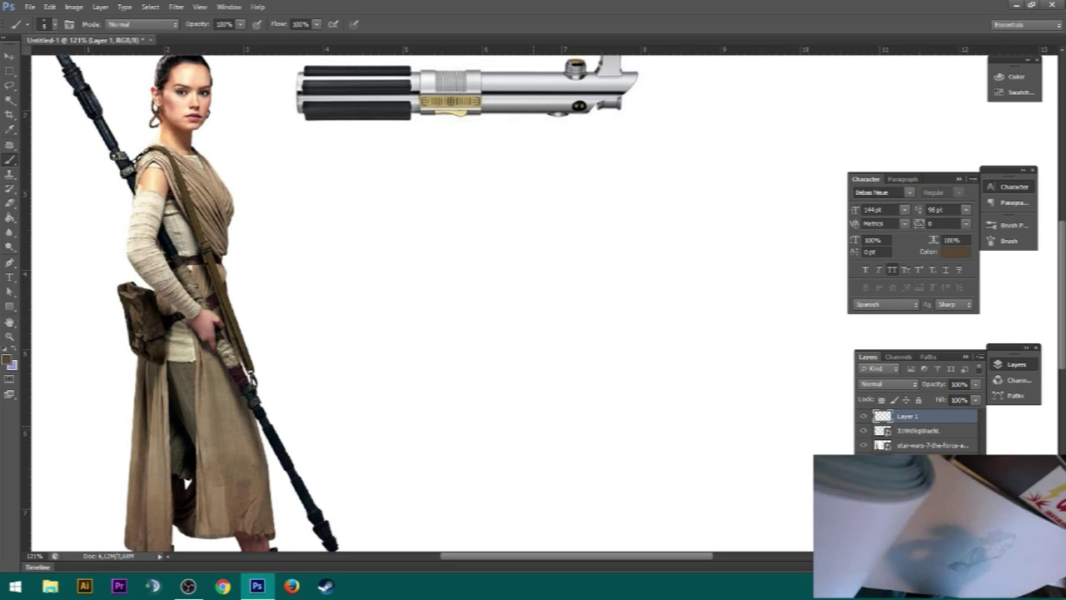
drag(144, 297, 144, 297)
key(ctrl+z)
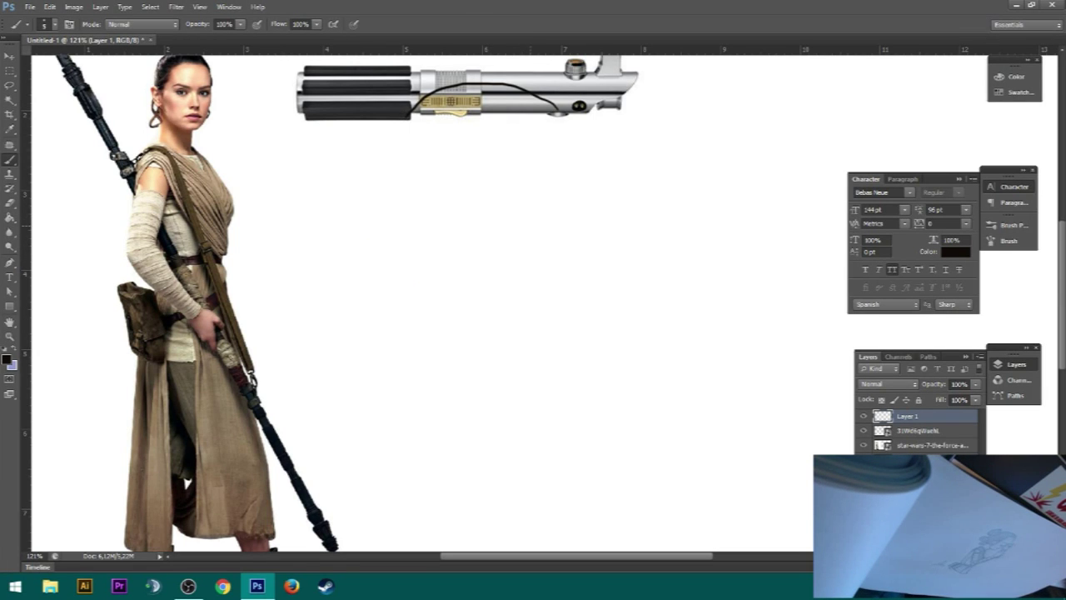
Step: Outline the head in profile on the blank area beside the lightsaber, with rounded hair, three buns, an ear, the face and a straight jaw
key(z)
drag(621, 273, 537, 275)
mouse_move(701, 275)
mouse_down()
mouse_move(729, 274)
mouse_move(702, 248)
mouse_move(683, 248)
mouse_move(733, 252)
mouse_up()
key(b)
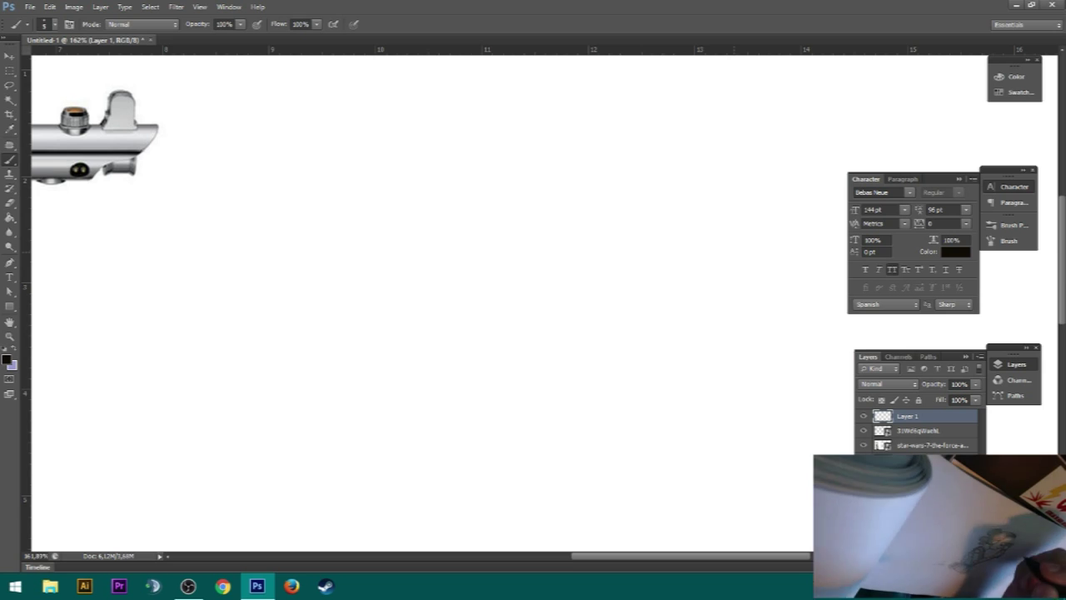
drag(556, 105, 495, 83)
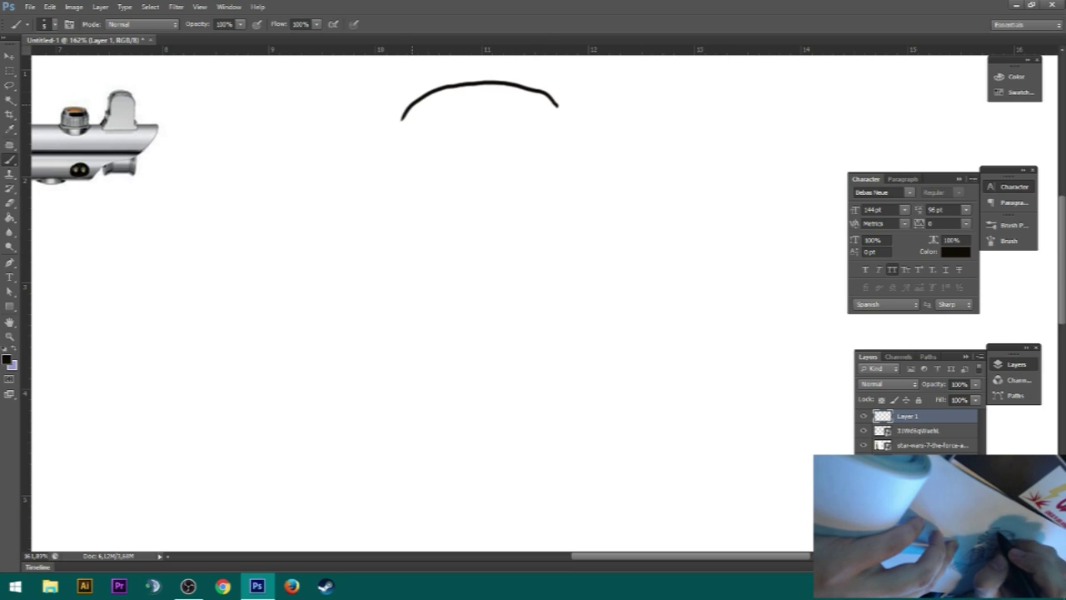
mouse_move(334, 119)
mouse_down()
mouse_move(344, 163)
mouse_move(375, 165)
mouse_up()
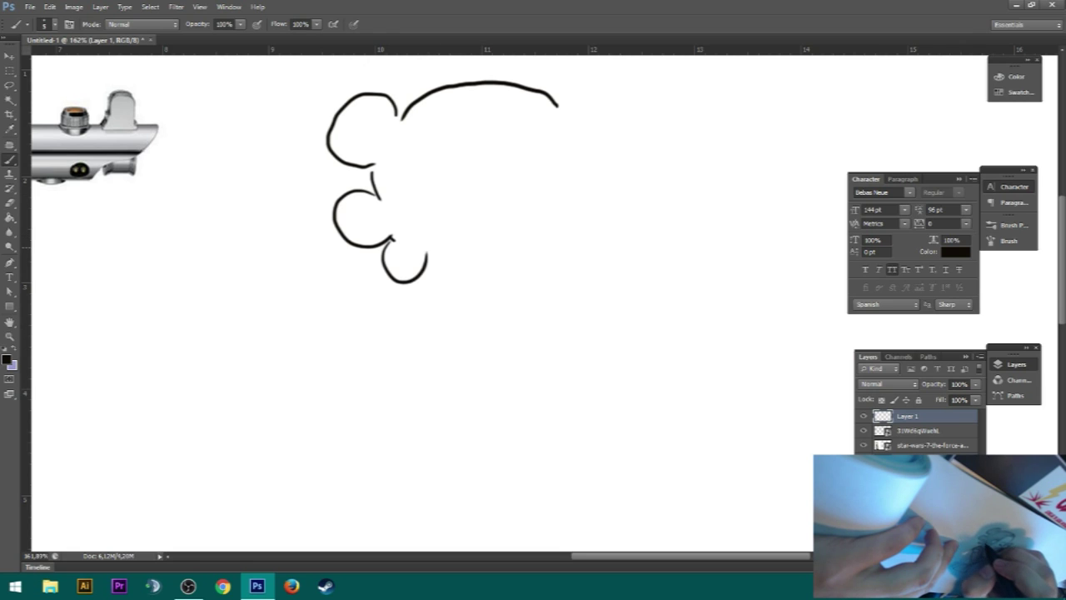
drag(434, 265, 424, 296)
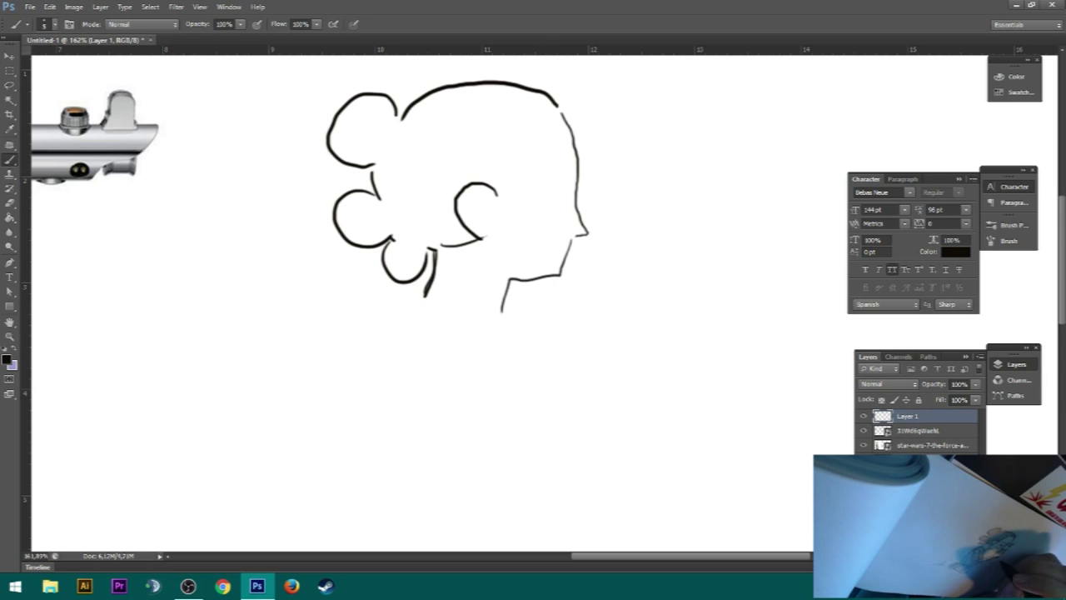
drag(509, 279, 573, 288)
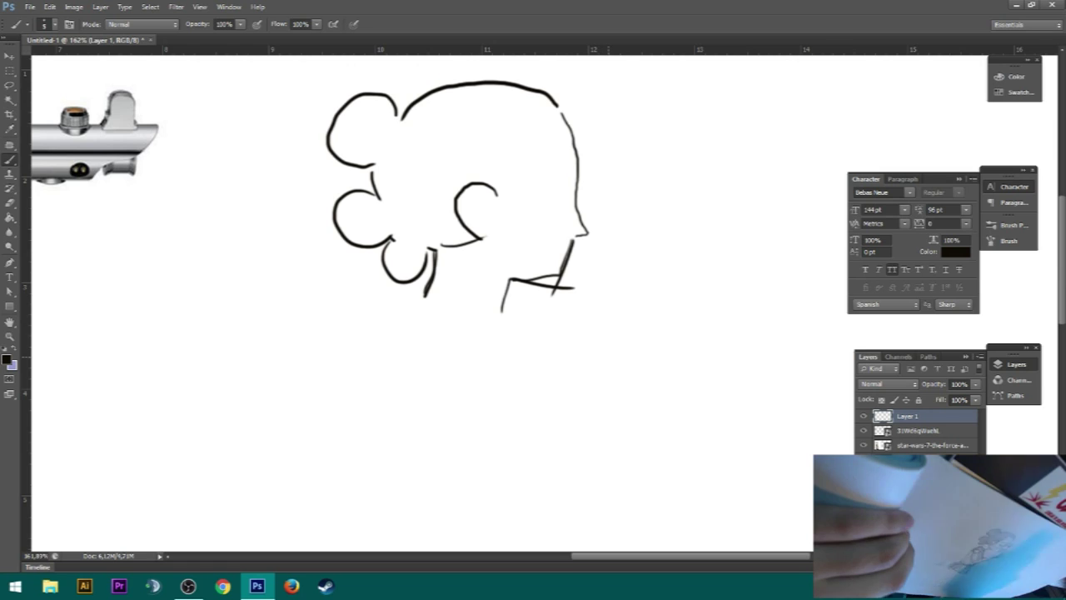
key(ctrl+z)
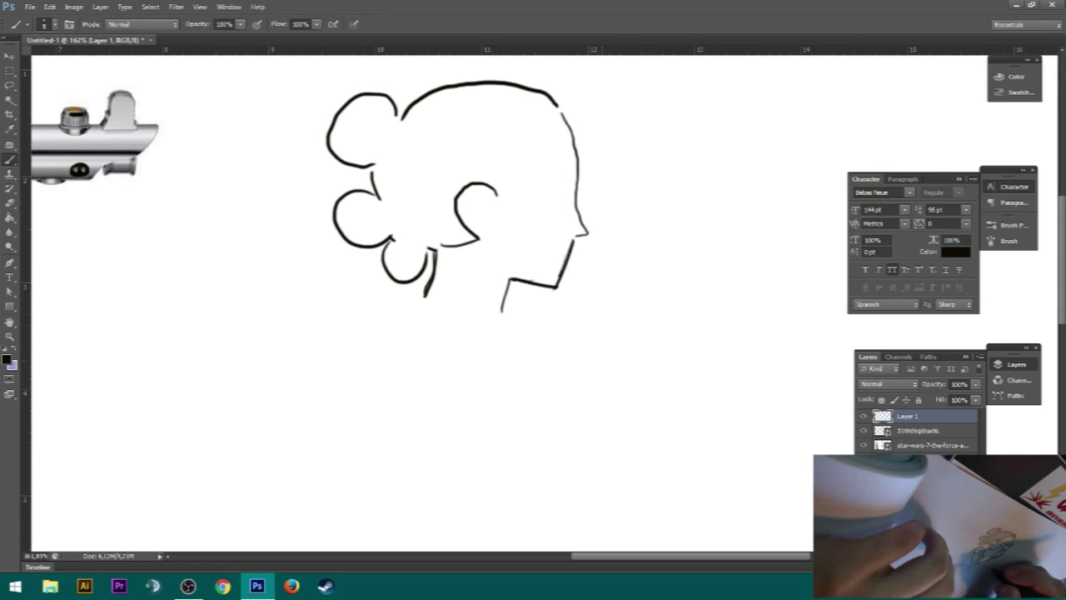
Step: Draw the jagged hairline from the ear to the forehead, and add the eyebrow and a closed eye with thick dark lashes
mouse_move(499, 185)
mouse_down()
mouse_move(498, 148)
mouse_move(523, 120)
mouse_move(563, 107)
mouse_up()
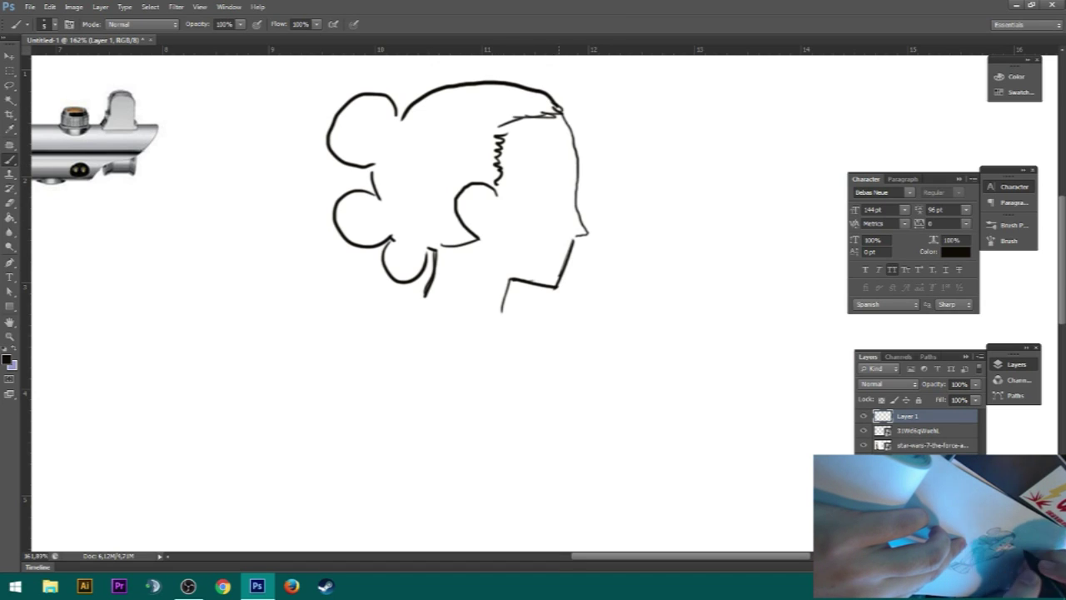
mouse_move(537, 182)
mouse_down()
mouse_move(571, 180)
mouse_move(565, 221)
mouse_up()
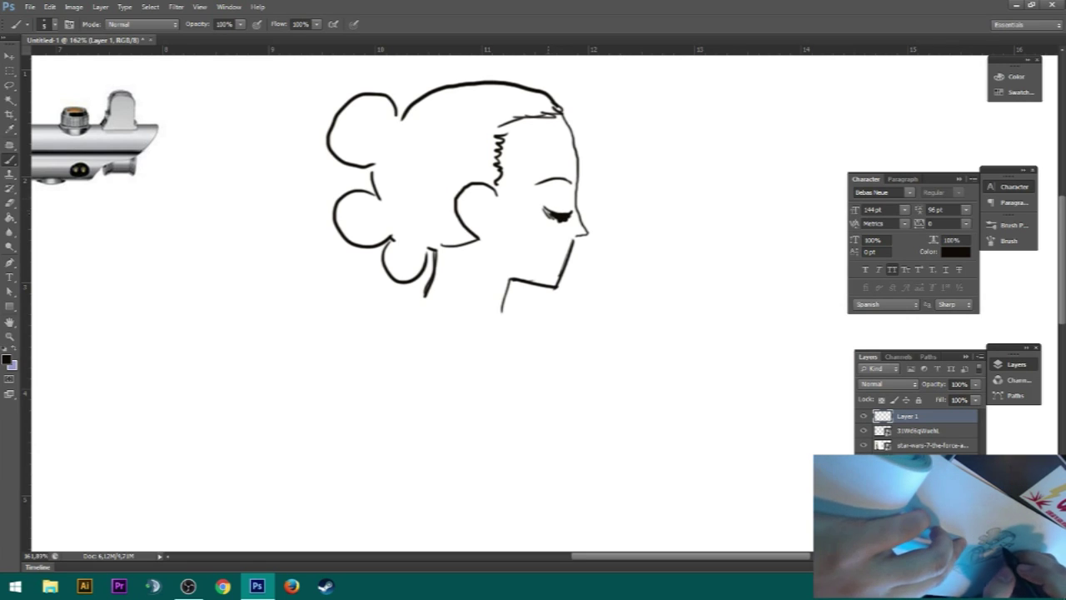
drag(546, 212, 558, 219)
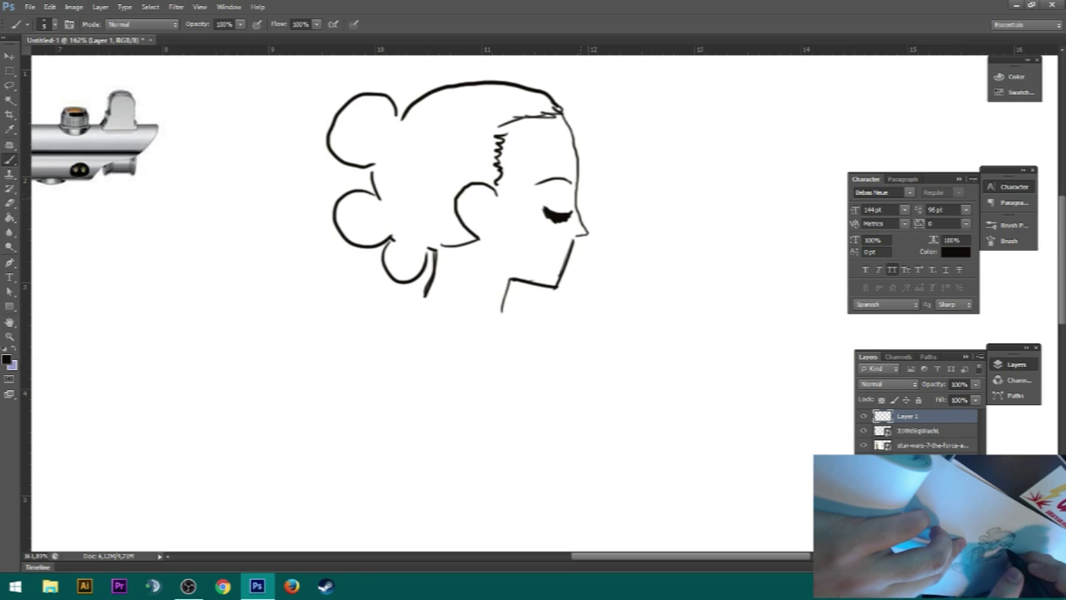
Step: Draw a short mouth line and redraw the front of the neck as a thicker curve below the jaw
drag(532, 237, 563, 249)
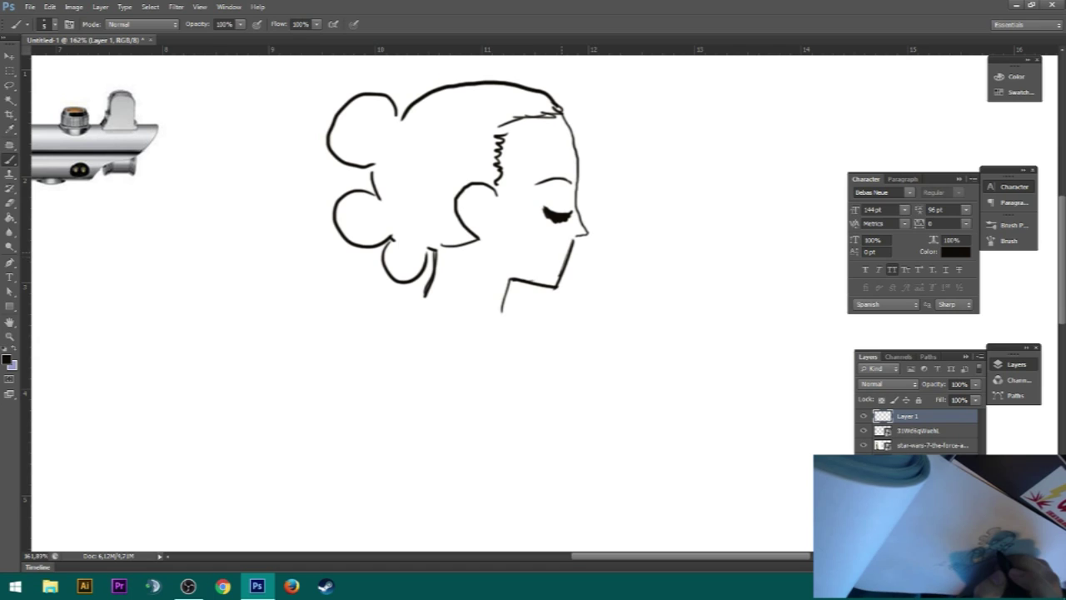
mouse_move(539, 247)
mouse_down()
mouse_move(559, 261)
mouse_move(468, 327)
mouse_up()
key(ctrl+z)
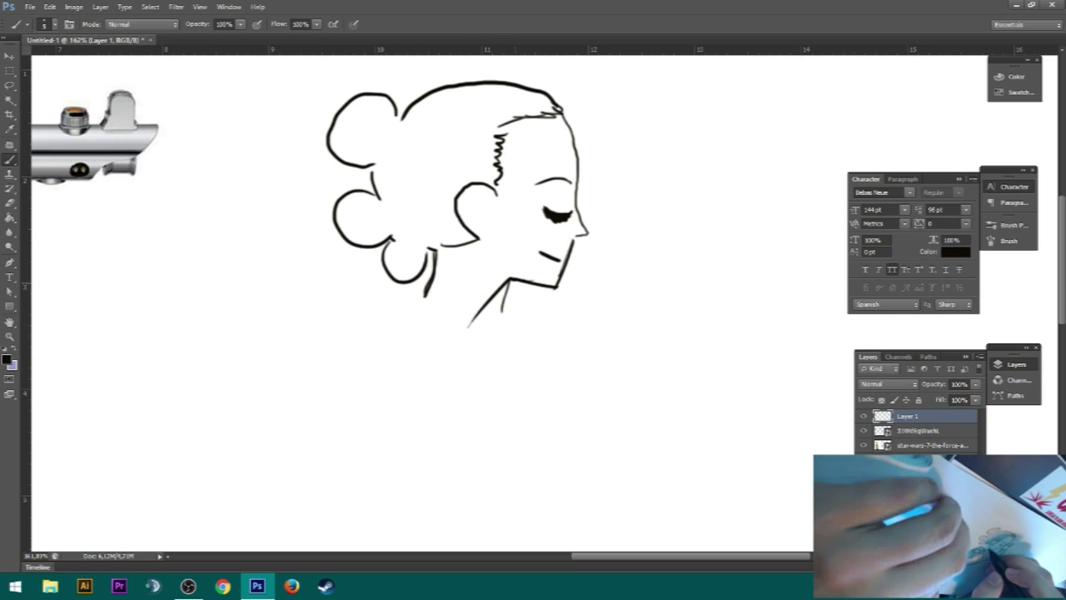
key(ctrl+z)
drag(508, 281, 498, 327)
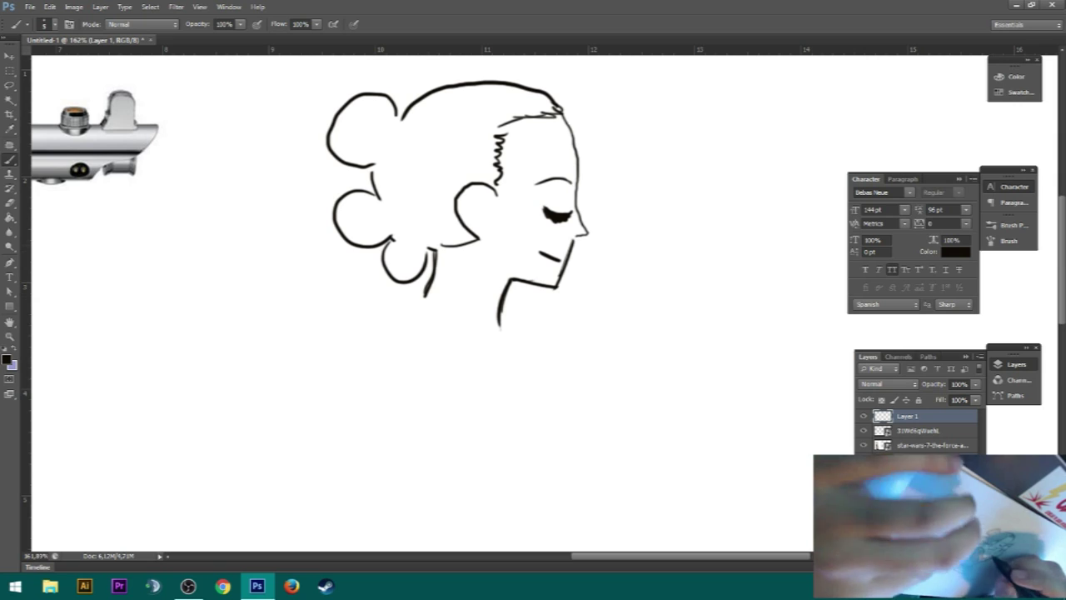
Step: Sketch the shoulder and the diagonal folds of the wrap crossing the chest below the neck
mouse_move(429, 292)
mouse_down()
mouse_move(498, 320)
mouse_move(577, 394)
mouse_move(416, 322)
mouse_move(413, 351)
mouse_up()
mouse_move(422, 318)
mouse_down()
mouse_move(413, 349)
mouse_move(450, 329)
mouse_move(522, 377)
mouse_up()
drag(468, 320, 541, 383)
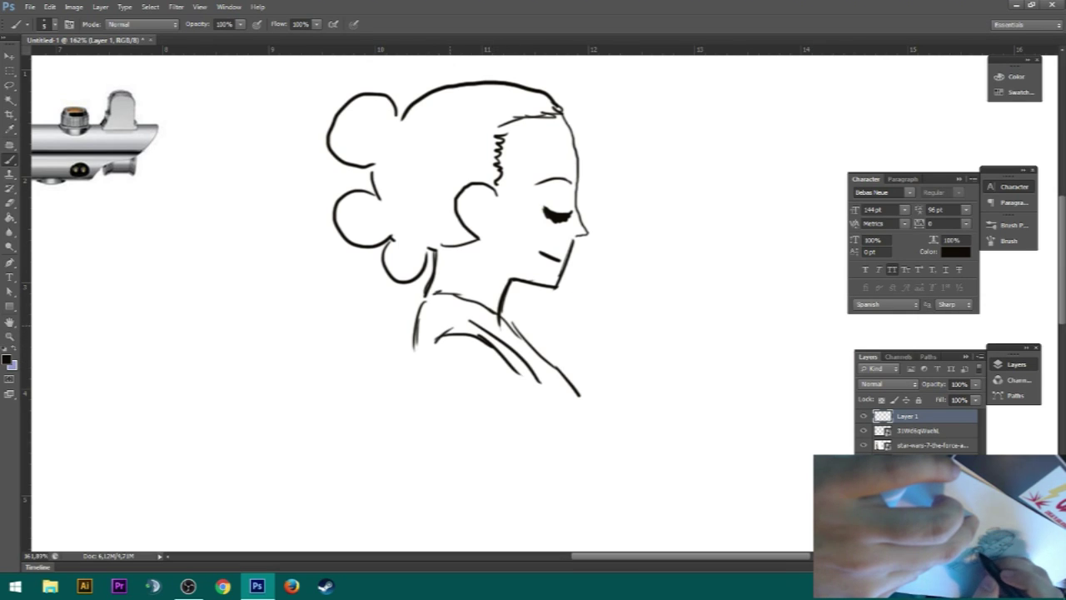
Step: Draw the long curve of the back, the inner torso line and a flat belt band at the waist
mouse_move(416, 309)
mouse_down()
mouse_move(446, 505)
mouse_move(473, 526)
mouse_up()
mouse_move(471, 406)
mouse_down()
mouse_move(488, 501)
mouse_move(506, 522)
mouse_move(607, 527)
mouse_up()
mouse_move(480, 529)
mouse_down()
mouse_move(480, 542)
mouse_move(603, 541)
mouse_up()
drag(600, 521, 600, 542)
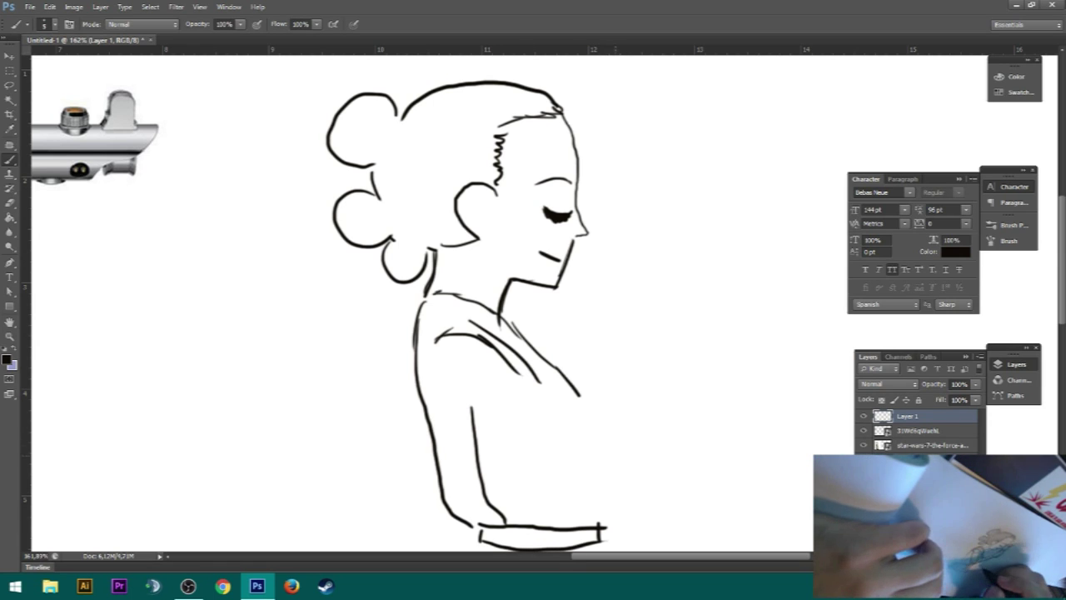
Step: Outline the bent arm from the shoulder down to the elbow and up to the raised wrist
mouse_move(454, 332)
mouse_down()
mouse_move(434, 343)
mouse_move(452, 386)
mouse_move(493, 432)
mouse_move(537, 470)
mouse_move(588, 478)
mouse_move(652, 344)
mouse_up()
drag(488, 348, 563, 434)
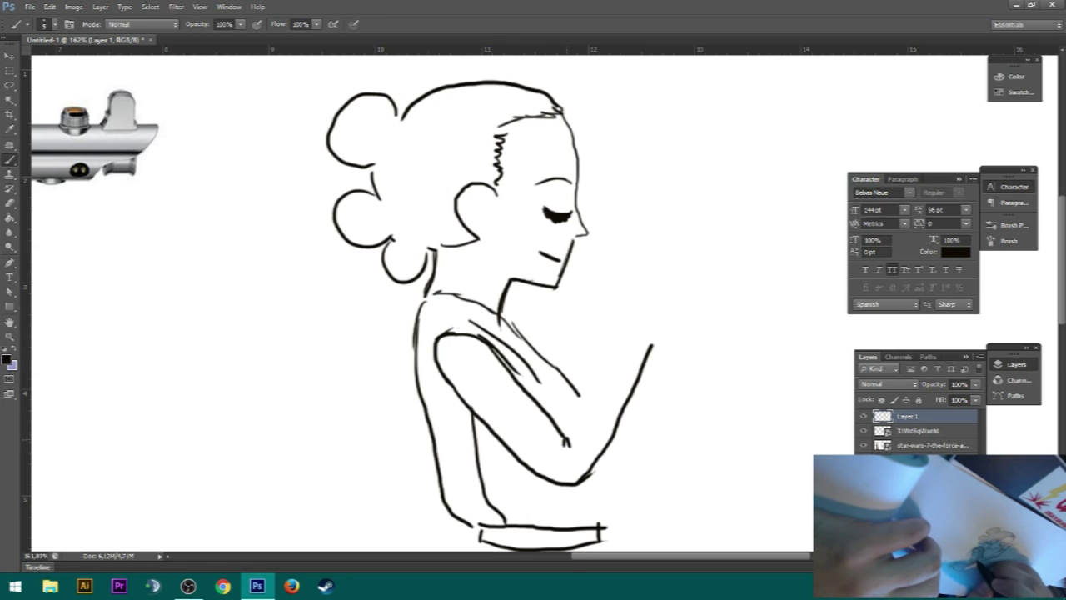
mouse_move(568, 434)
mouse_down()
mouse_move(620, 338)
mouse_move(648, 350)
mouse_up()
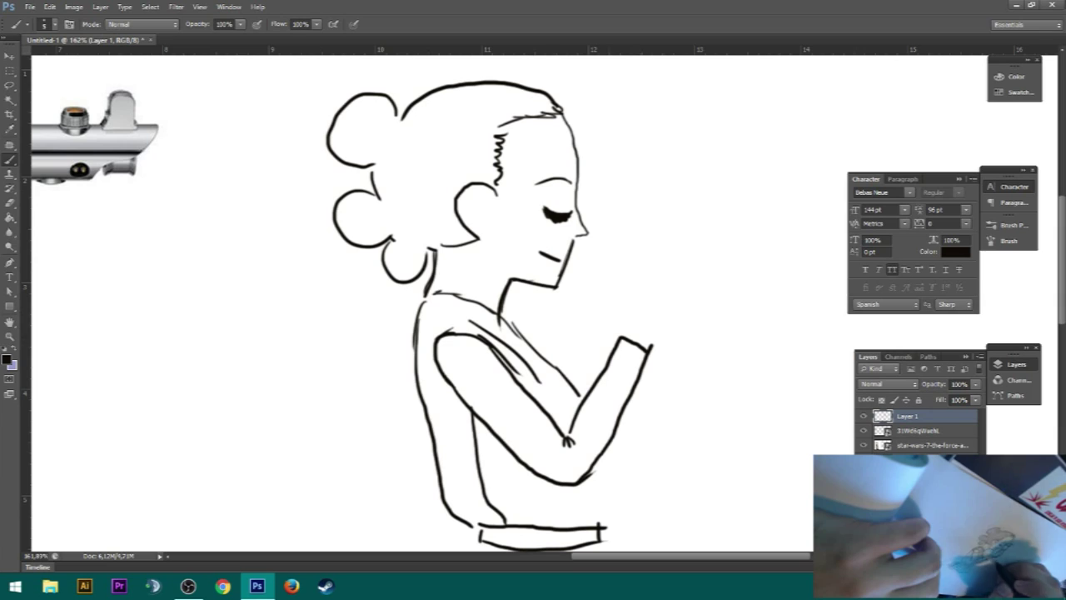
Step: Add curved wrapping bands across the upper arm, elbow and forearm
drag(473, 398, 518, 381)
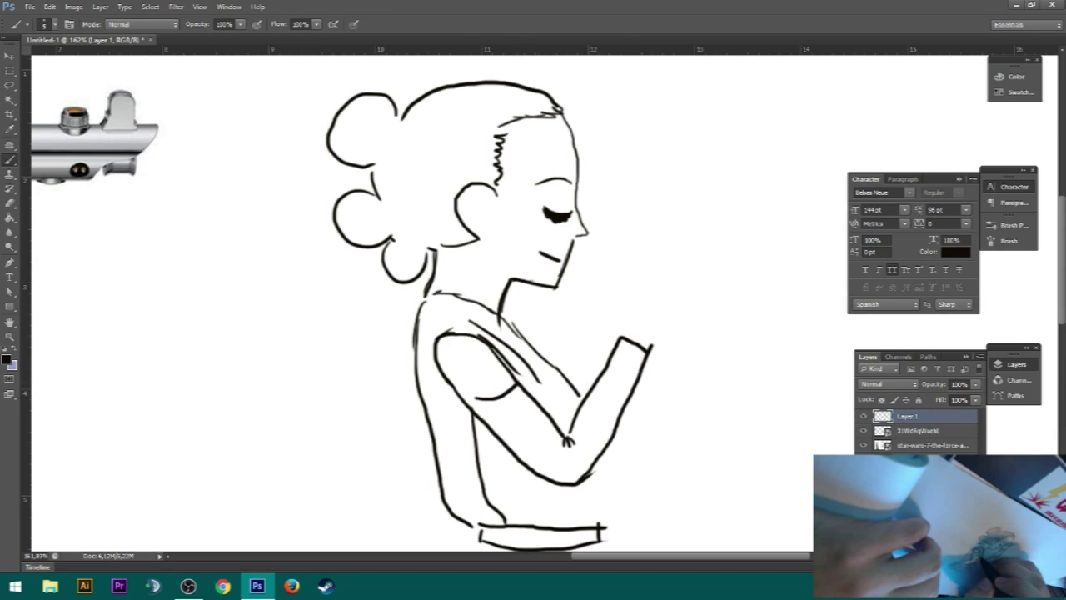
drag(486, 420, 536, 403)
mouse_move(516, 454)
mouse_down()
mouse_move(557, 421)
mouse_move(576, 481)
mouse_up()
drag(573, 428, 598, 455)
drag(583, 405, 614, 433)
drag(604, 383, 626, 402)
drag(612, 358, 640, 375)
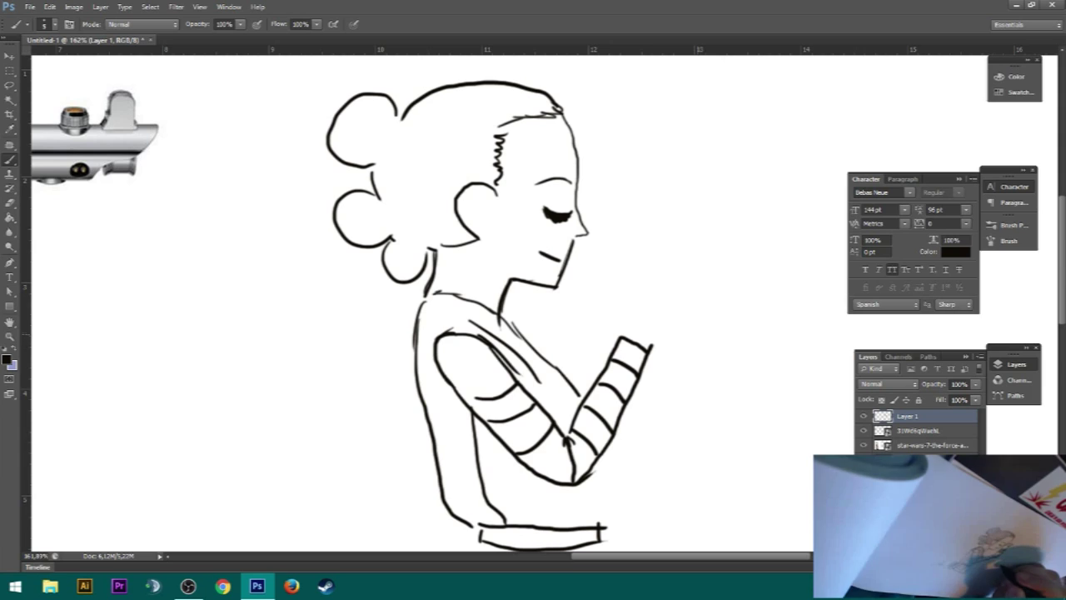
Step: Draw the fist above the wrist gripping an upright lightsaber hilt, with its emitter tip, round button and shaded lower end
mouse_move(623, 331)
mouse_down()
mouse_move(602, 259)
mouse_move(629, 248)
mouse_move(646, 254)
mouse_move(618, 275)
mouse_move(664, 272)
mouse_move(678, 291)
mouse_move(676, 313)
mouse_move(645, 348)
mouse_up()
mouse_move(605, 254)
mouse_down()
mouse_move(641, 231)
mouse_move(647, 249)
mouse_move(602, 236)
mouse_move(590, 199)
mouse_up()
mouse_move(593, 203)
mouse_down()
mouse_move(613, 158)
mouse_move(628, 197)
mouse_move(618, 195)
mouse_move(623, 182)
mouse_move(653, 250)
mouse_up()
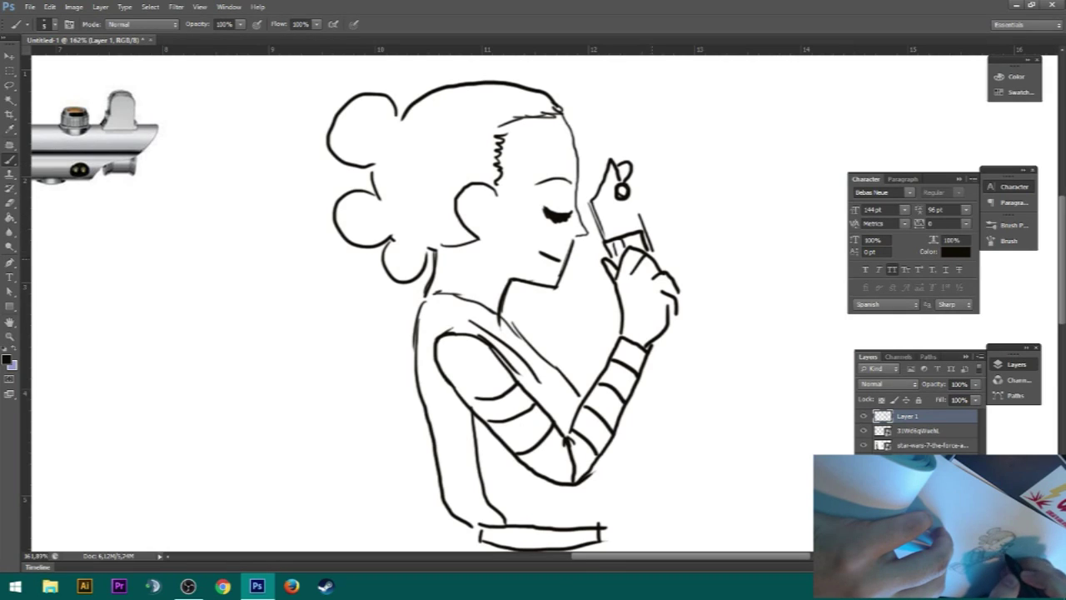
mouse_move(674, 312)
mouse_down()
mouse_move(666, 347)
mouse_move(680, 318)
mouse_up()
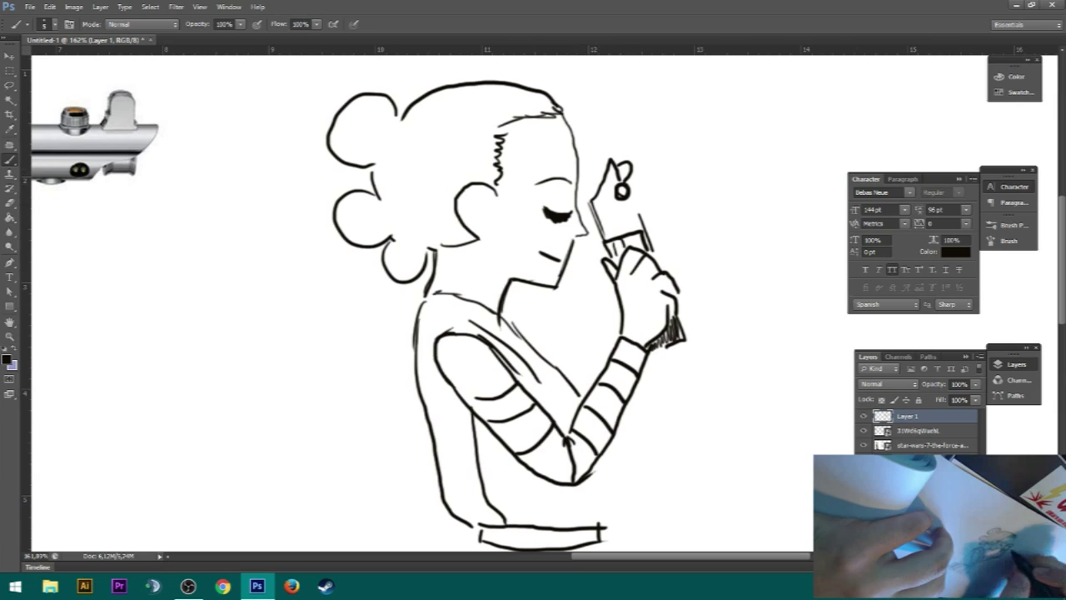
mouse_move(603, 167)
mouse_down()
mouse_move(587, 185)
mouse_move(602, 248)
mouse_up()
drag(626, 200, 638, 230)
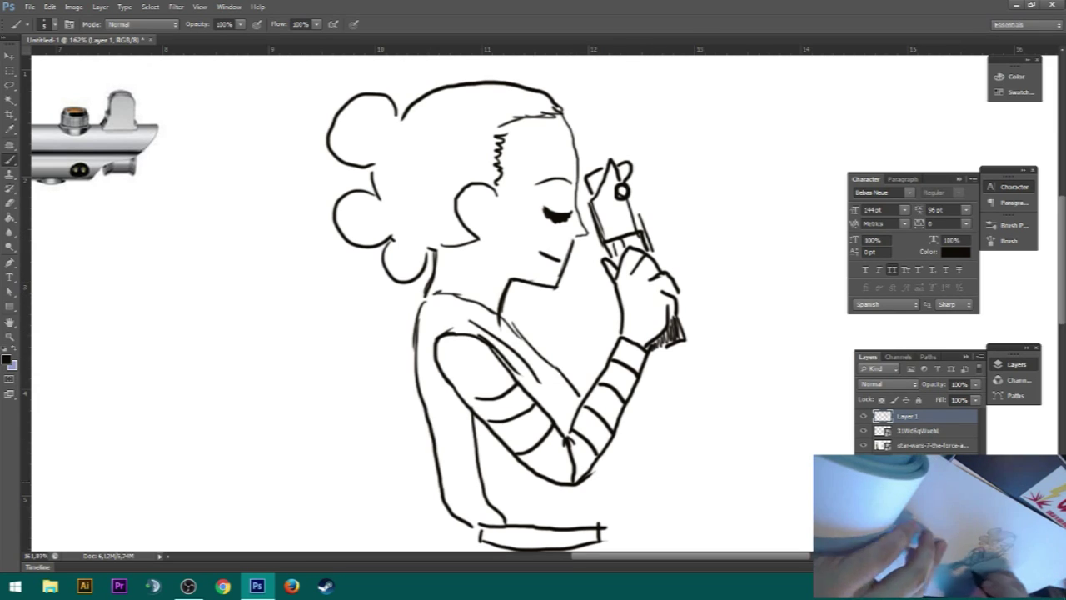
Step: Draw the front torso line from the elbow to the belt and thicken the collar and shoulder lines
mouse_move(574, 466)
mouse_down()
mouse_move(552, 373)
mouse_move(587, 432)
mouse_up()
key(ctrl+z)
drag(574, 374, 581, 432)
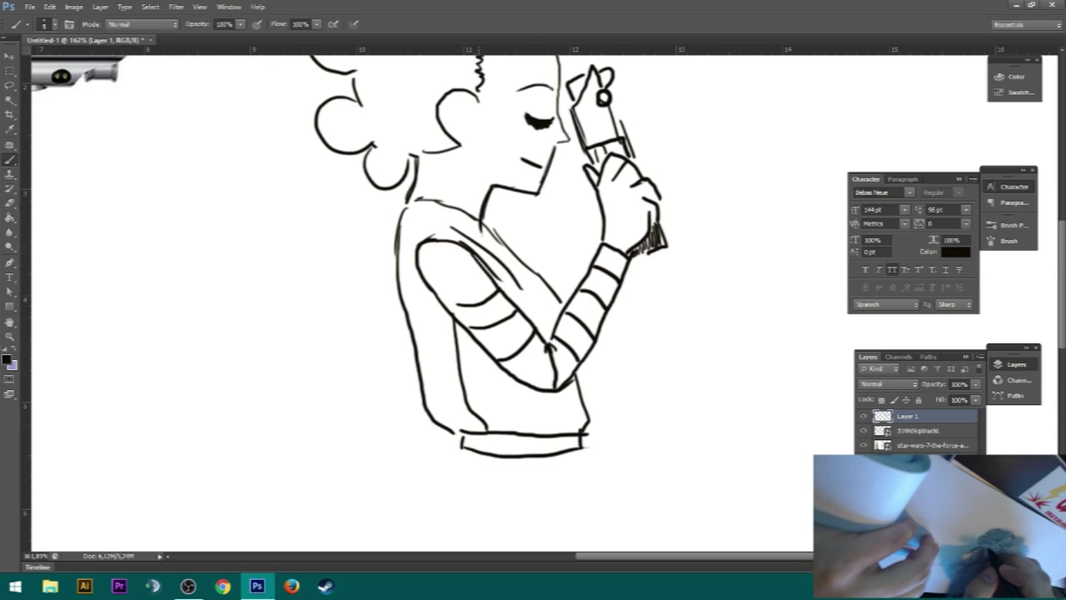
drag(482, 222, 518, 254)
mouse_move(400, 211)
mouse_down()
mouse_move(458, 199)
mouse_move(469, 215)
mouse_move(411, 206)
mouse_move(390, 250)
mouse_move(402, 308)
mouse_up()
Step: Draw two flared hip lines below the belt and a short fold line between the elbow and the belt
mouse_move(452, 428)
mouse_down()
mouse_move(464, 435)
mouse_move(430, 488)
mouse_up()
drag(583, 447, 612, 489)
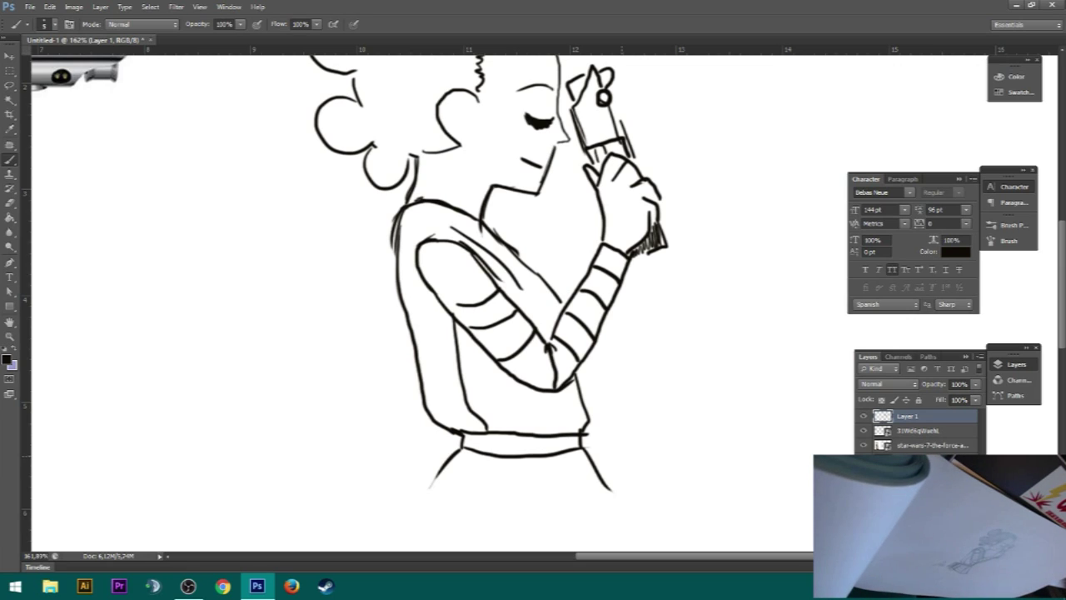
drag(550, 397, 546, 439)
key(ctrl+z)
drag(547, 392, 548, 432)
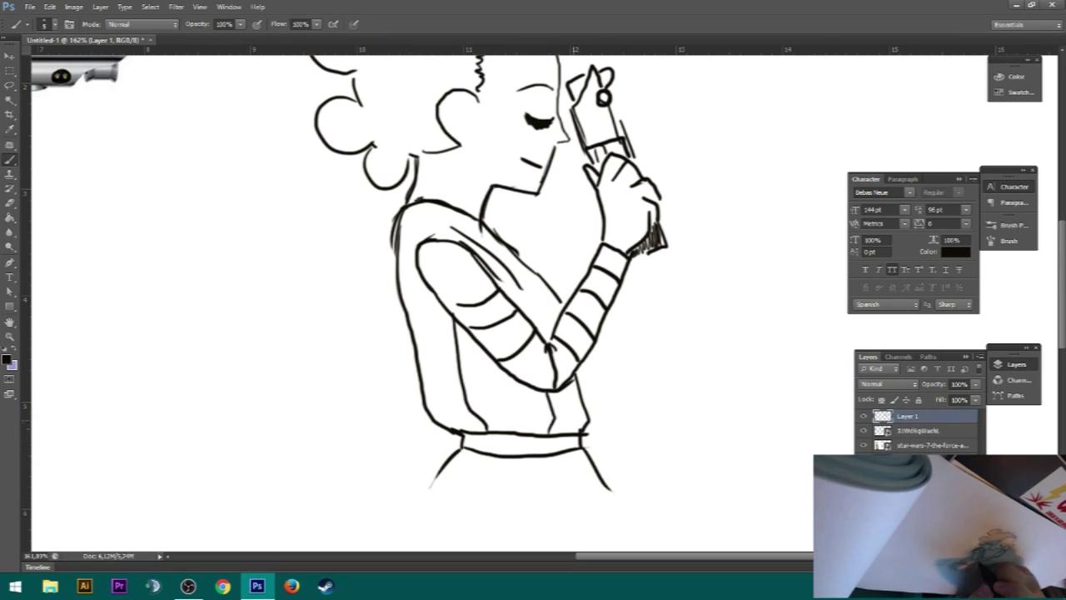
Step: Draw the panel lines of the tunic skirt below the belt and join them with a curved hem
mouse_move(608, 490)
mouse_down()
mouse_move(617, 332)
mouse_move(647, 365)
mouse_up()
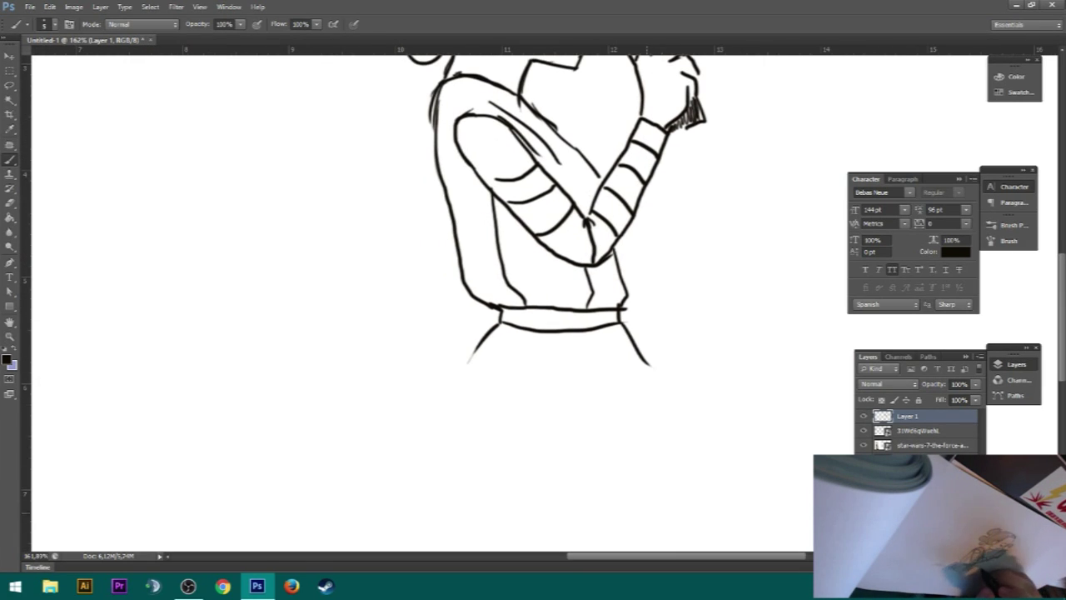
key(ctrl+z)
key(ctrl+z)
drag(583, 327, 576, 344)
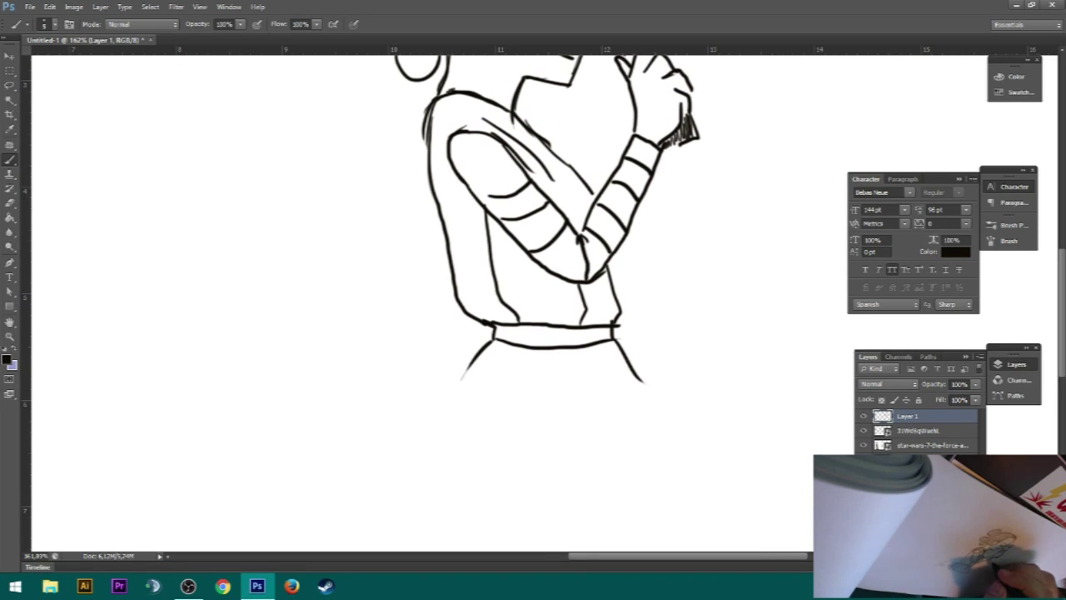
drag(579, 349, 600, 418)
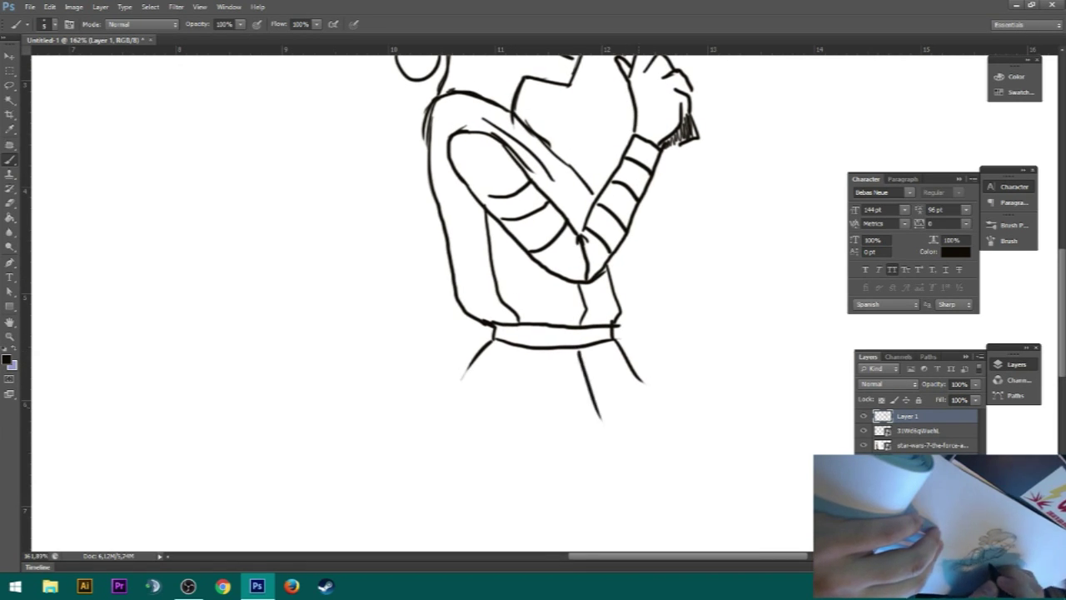
drag(527, 350, 470, 423)
drag(531, 350, 498, 412)
mouse_move(459, 379)
mouse_down()
mouse_move(504, 413)
mouse_move(591, 421)
mouse_up()
drag(662, 360, 603, 420)
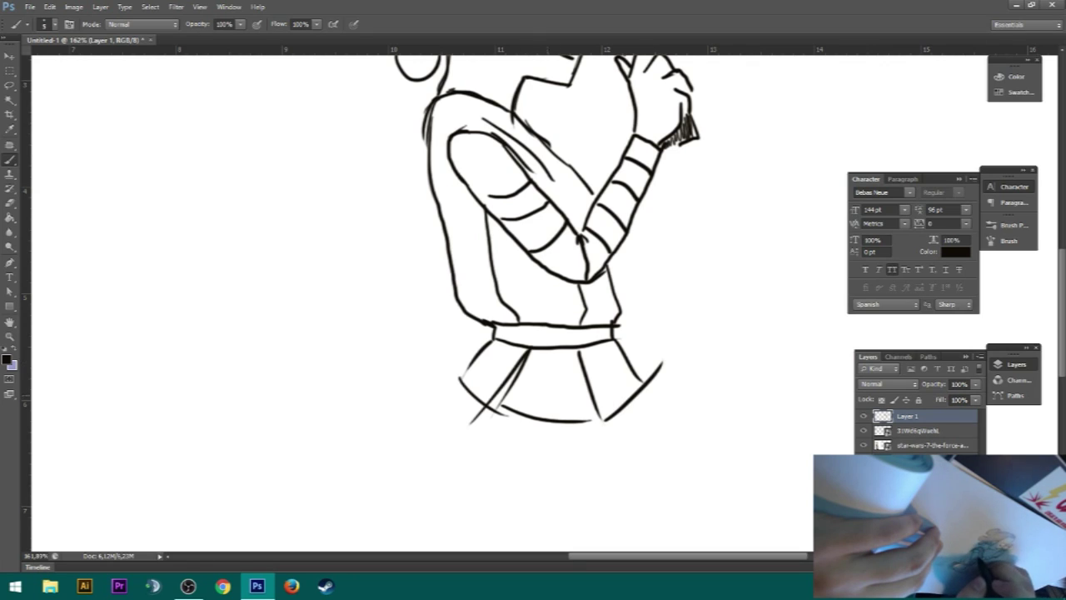
Step: Add curved folds in the skirt's middle panel and trim the overshooting line ends at the hem and belt
mouse_move(530, 356)
mouse_down()
mouse_move(582, 359)
mouse_move(569, 380)
mouse_move(587, 391)
mouse_up()
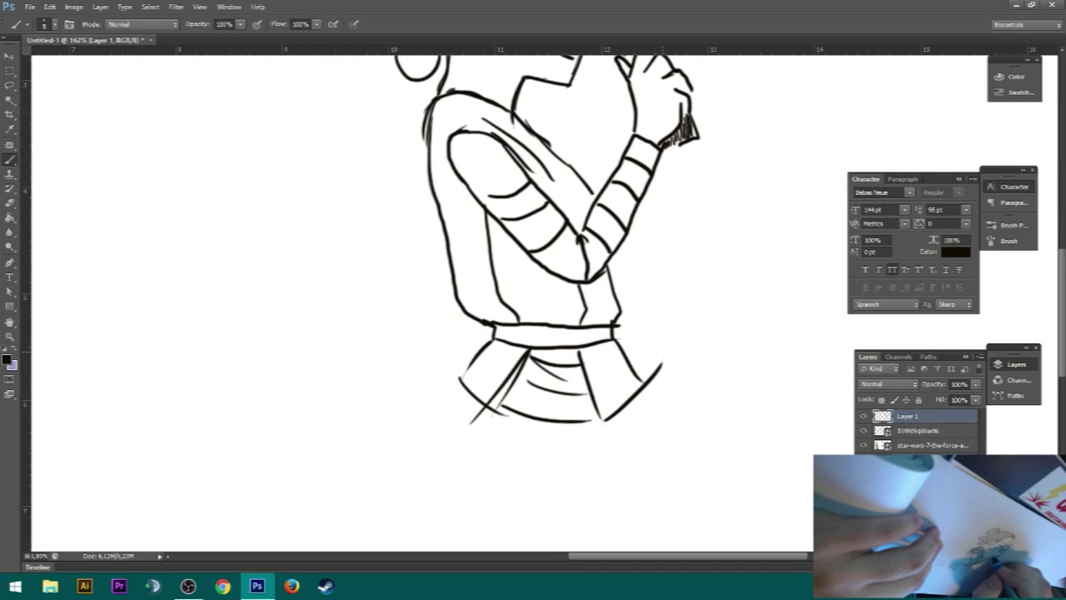
drag(655, 373, 650, 386)
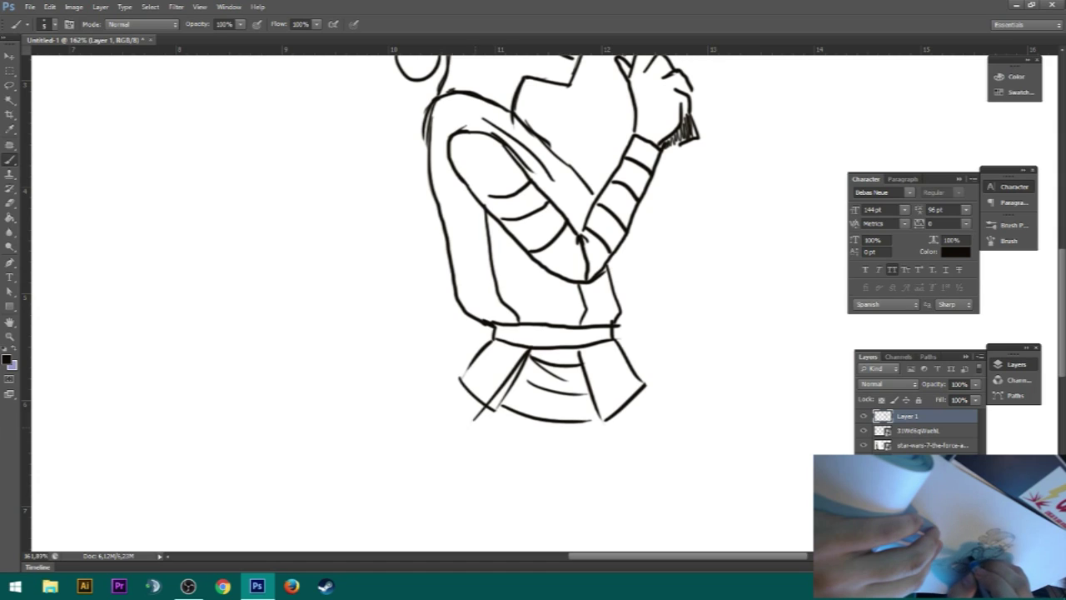
drag(493, 396, 509, 374)
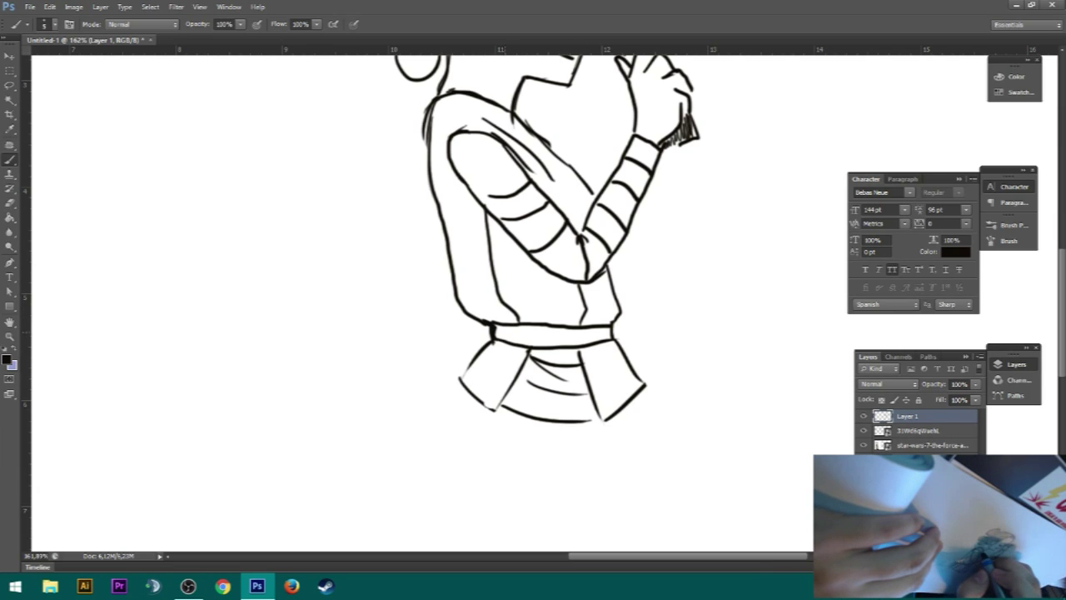
key(ctrl+z)
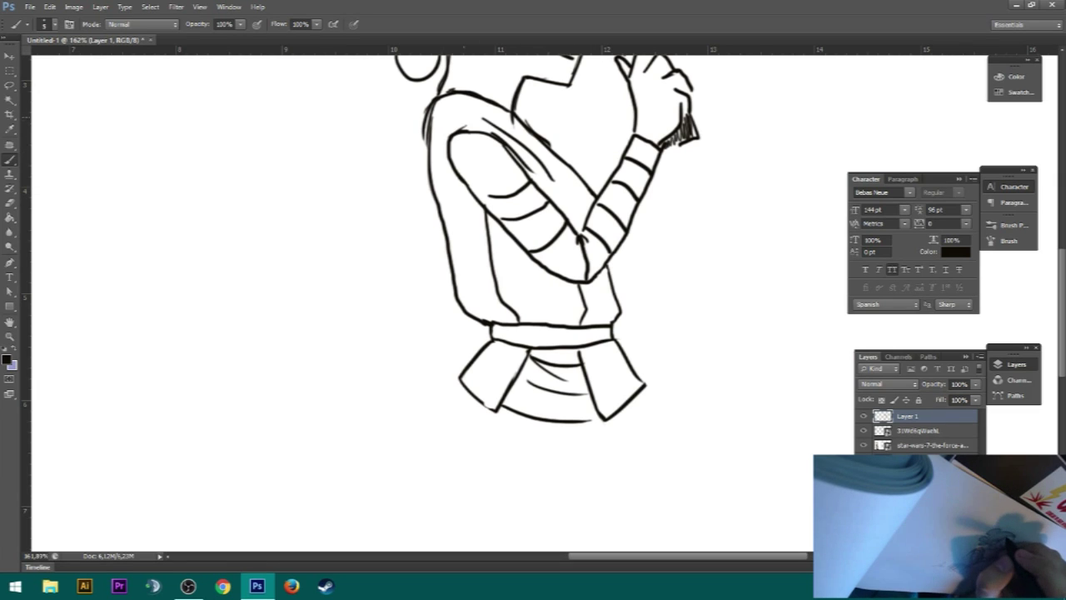
Step: Redraw the sleeve edge at the shoulder and remove the stray lines along the shoulder and the hilt's outer edge
mouse_move(455, 132)
mouse_down()
mouse_move(508, 138)
mouse_move(499, 133)
mouse_up()
key(ctrl+z)
key(ctrl+z)
key(ctrl+z)
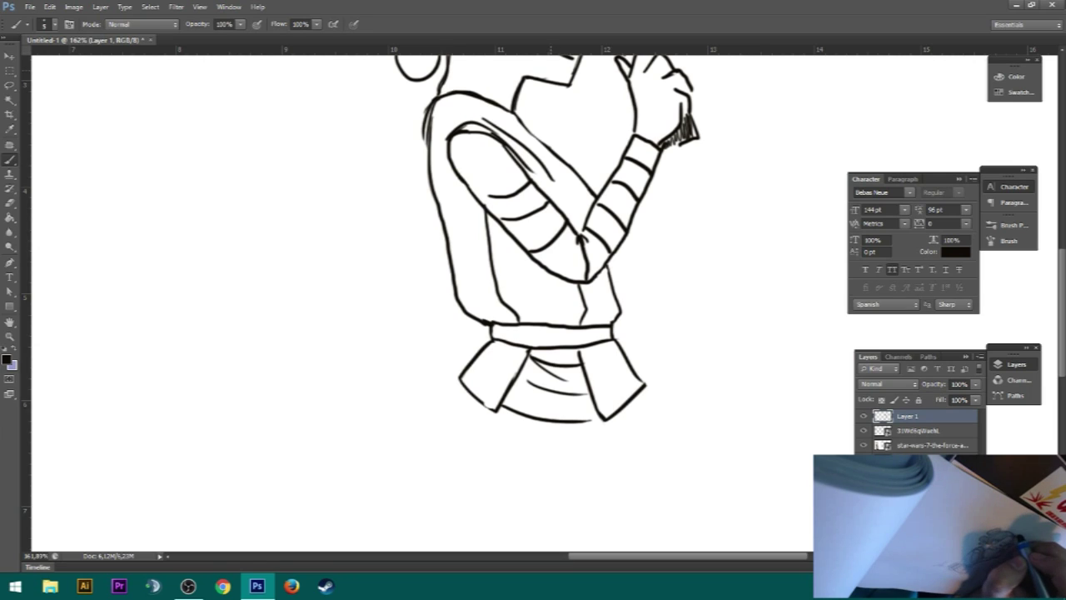
drag(432, 102, 430, 181)
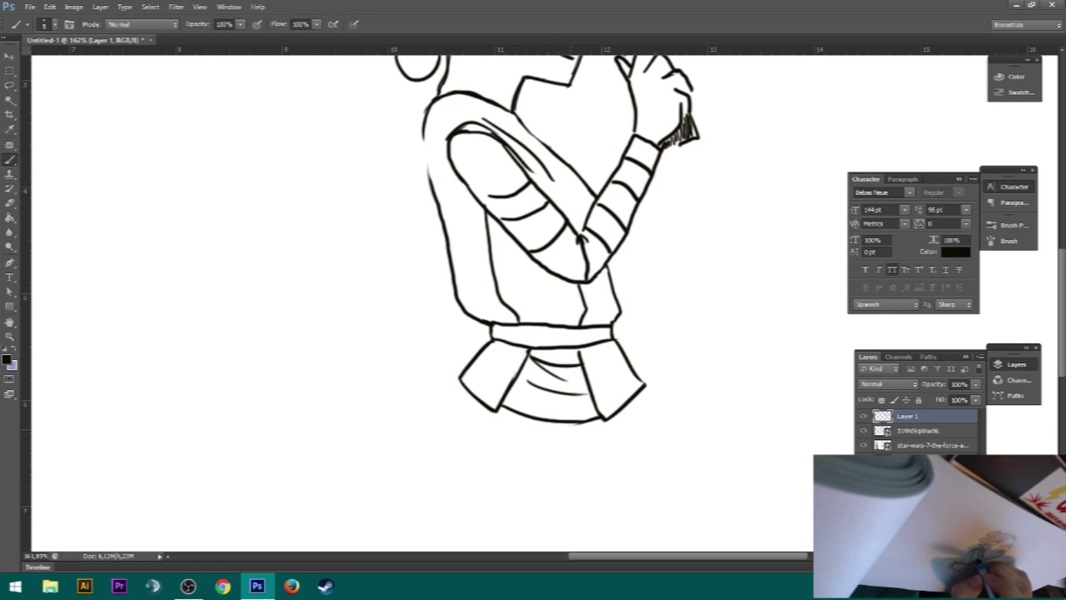
scroll(513, 299, up, 5)
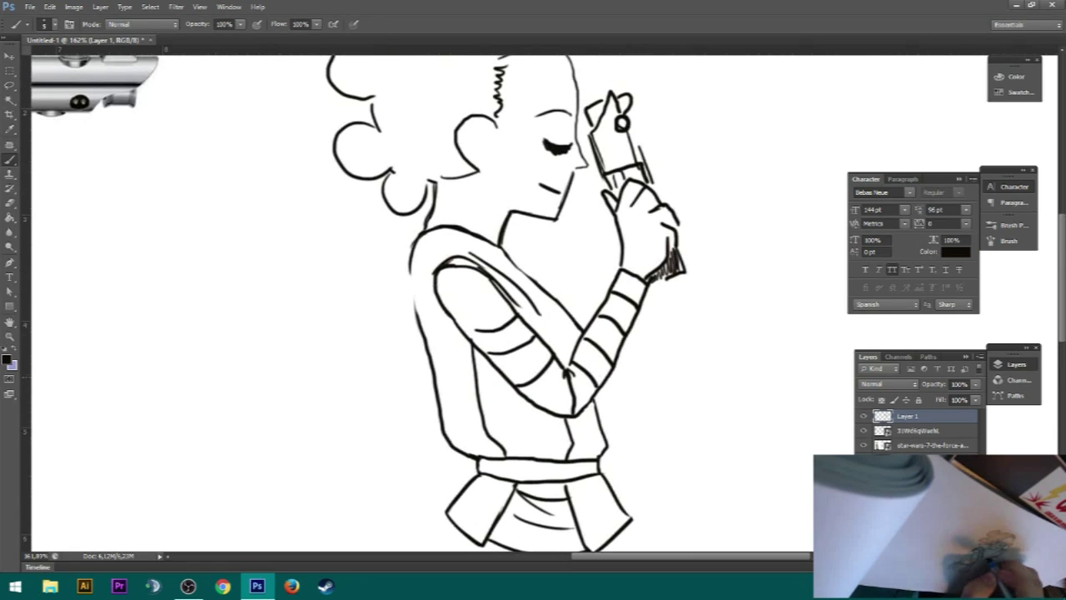
drag(639, 147, 648, 166)
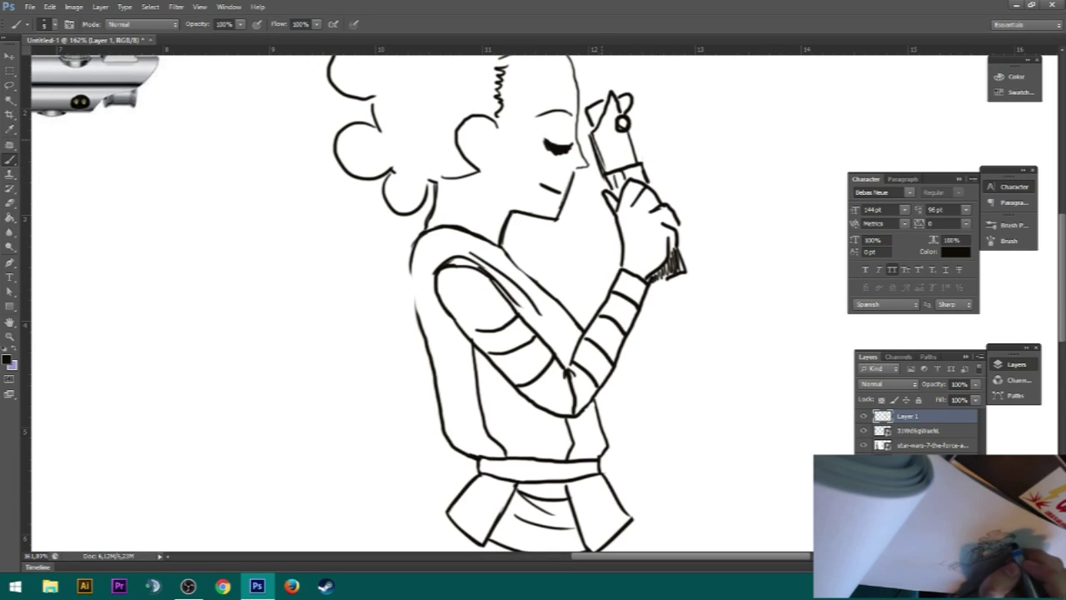
Step: Thicken the face profile line beside the closed eye
mouse_move(648, 154)
mouse_down()
mouse_move(662, 251)
mouse_move(715, 250)
mouse_move(649, 265)
mouse_move(662, 311)
mouse_up()
key(z)
key(b)
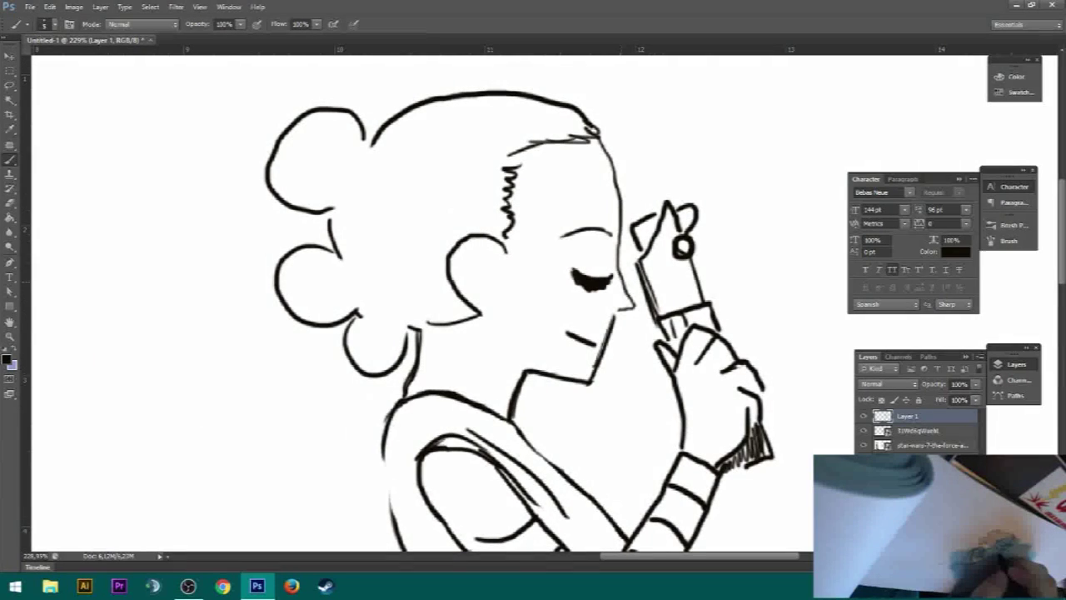
mouse_move(618, 241)
mouse_down()
mouse_move(616, 278)
mouse_move(645, 326)
mouse_up()
key(ctrl+z)
mouse_move(618, 275)
mouse_down()
mouse_move(642, 321)
mouse_move(610, 332)
mouse_up()
key(ctrl+z)
key(ctrl+z)
key(ctrl+z)
key(ctrl+z)
key(ctrl+alt+z)
key(ctrl+alt+z)
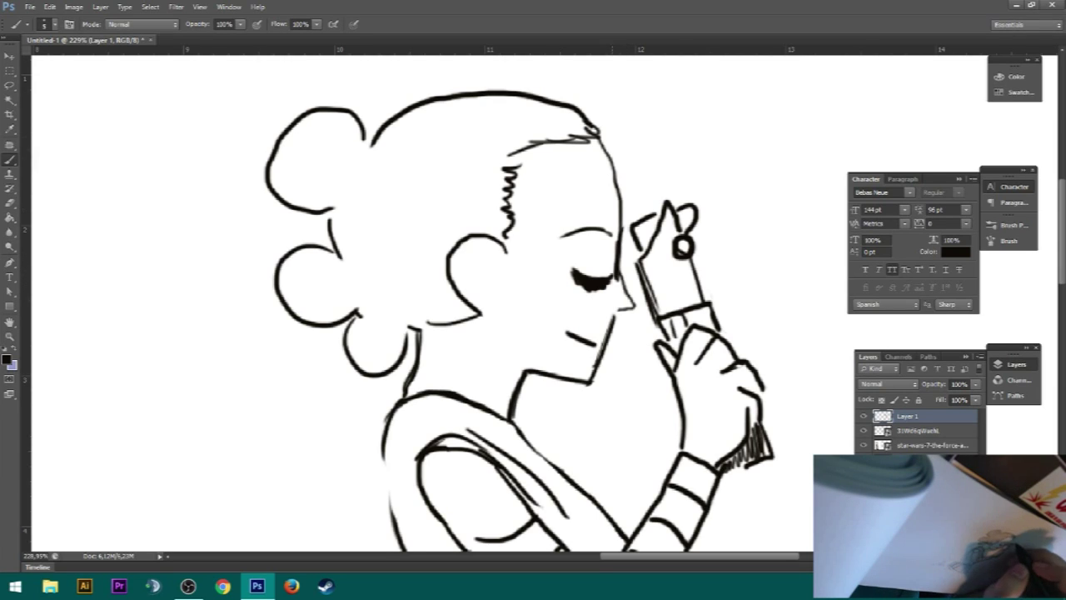
Step: Redraw the forehead profile as a thicker curve from the hairline down to eye level
drag(597, 139, 618, 210)
key(ctrl+z)
drag(597, 138, 629, 233)
key(ctrl+z)
drag(598, 139, 619, 247)
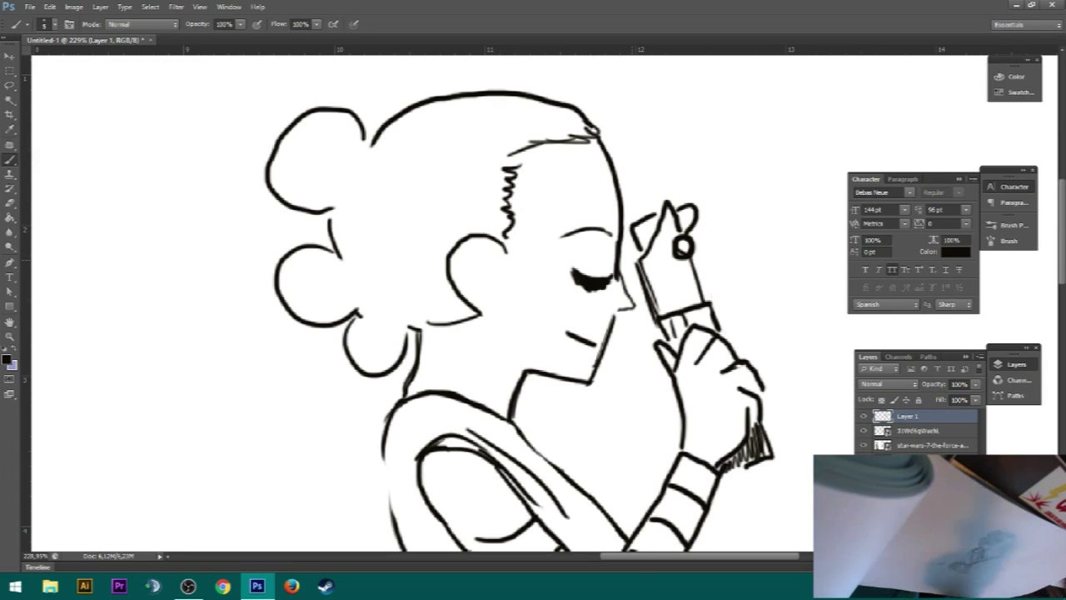
Step: Erase the small nose and the upper part of the profile line between nose and chin
drag(627, 292, 618, 276)
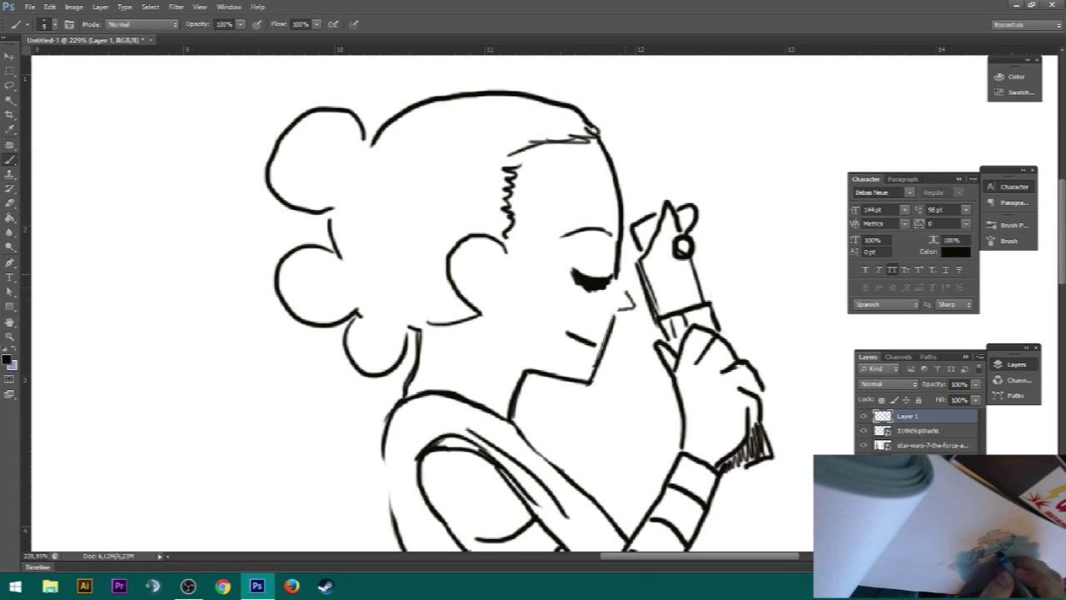
key(ctrl+z)
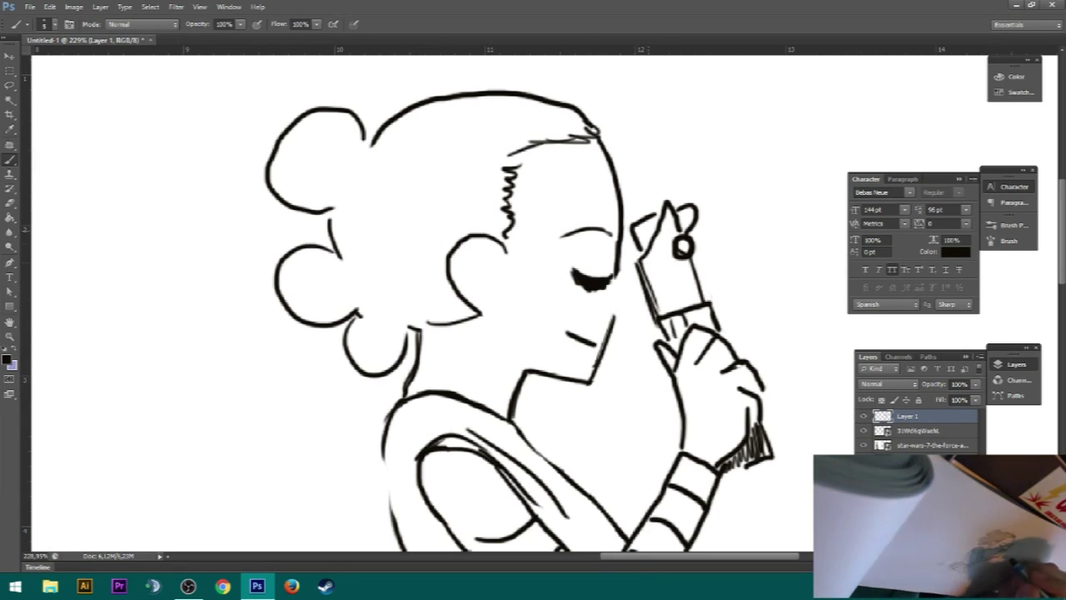
key(ctrl+z)
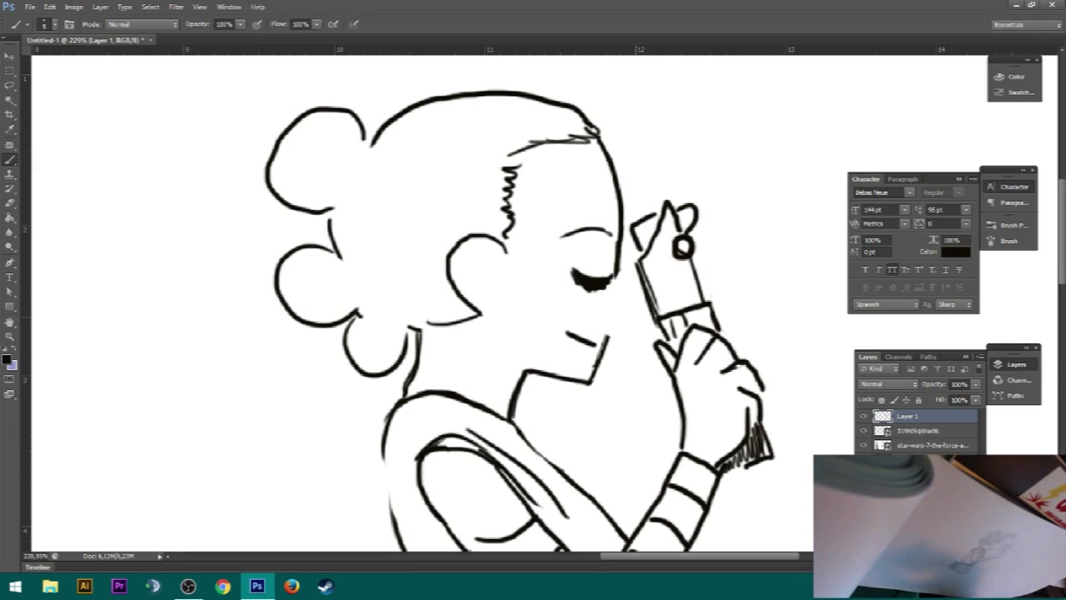
drag(617, 276, 648, 342)
key(ctrl+z)
mouse_move(617, 276)
mouse_down()
mouse_move(649, 324)
mouse_move(618, 340)
mouse_move(603, 316)
mouse_up()
key(ctrl+z)
mouse_move(616, 273)
mouse_down()
mouse_move(651, 352)
mouse_move(601, 336)
mouse_up()
key(ctrl+alt+z)
key(ctrl+alt+z)
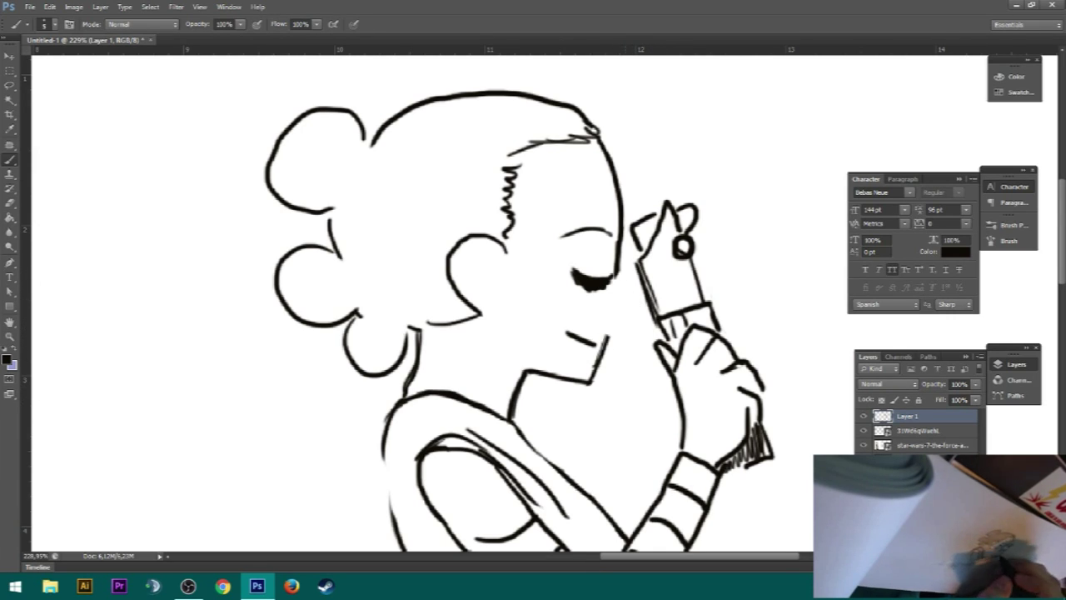
drag(617, 274, 638, 345)
key(ctrl+z)
mouse_move(615, 282)
mouse_down()
mouse_move(638, 324)
mouse_move(615, 332)
mouse_up()
key(ctrl+z)
key(ctrl+z)
mouse_move(616, 276)
mouse_down()
mouse_move(638, 326)
mouse_move(603, 333)
mouse_up()
key(ctrl+z)
drag(617, 275, 643, 328)
key(ctrl+alt+z)
key(ctrl+alt+z)
Step: Draw a larger pointed nose from eye level down to just above the mouth
drag(616, 275, 640, 326)
key(ctrl+z)
mouse_move(616, 275)
mouse_down()
mouse_move(637, 323)
mouse_move(605, 330)
mouse_up()
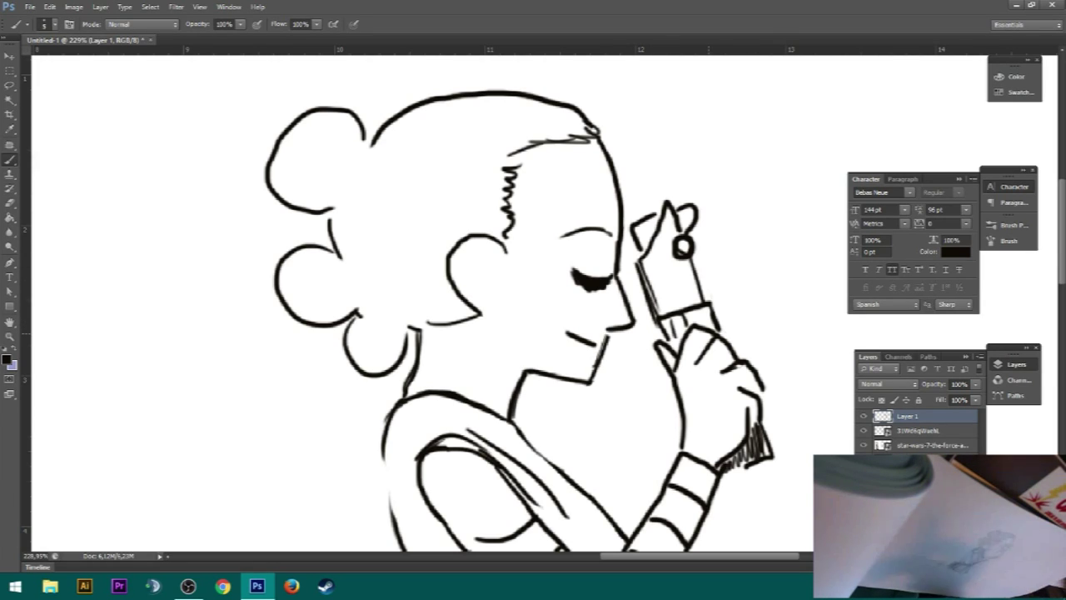
Step: Add an inner curve to the ear and replace the hairline with a jagged line from the ear to the forehead
drag(452, 254, 514, 284)
key(ctrl+z)
drag(452, 252, 505, 279)
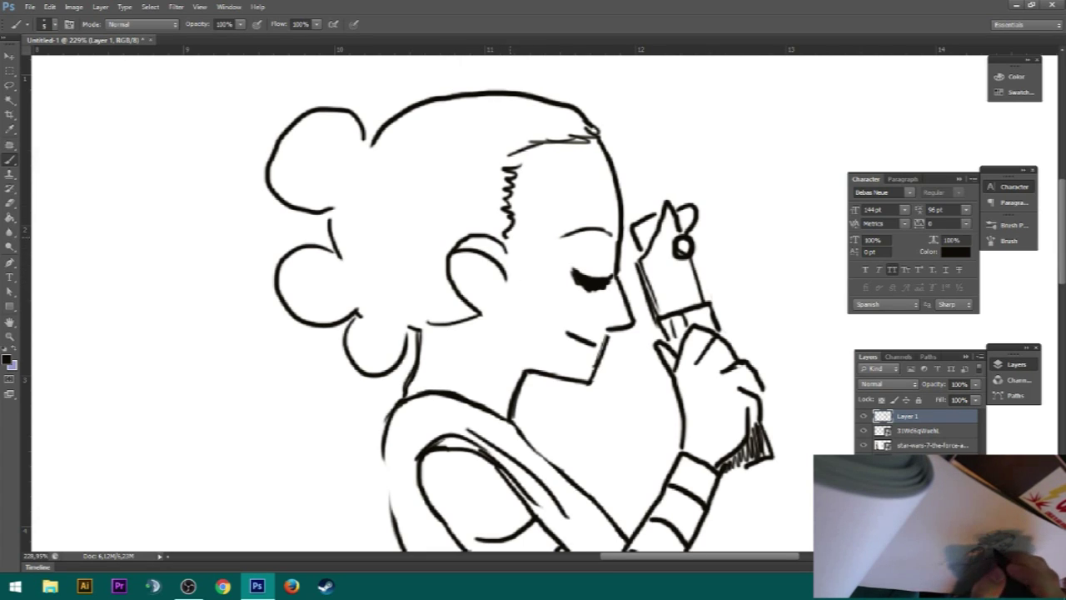
mouse_move(509, 167)
mouse_down()
mouse_move(595, 135)
mouse_move(509, 181)
mouse_move(506, 238)
mouse_up()
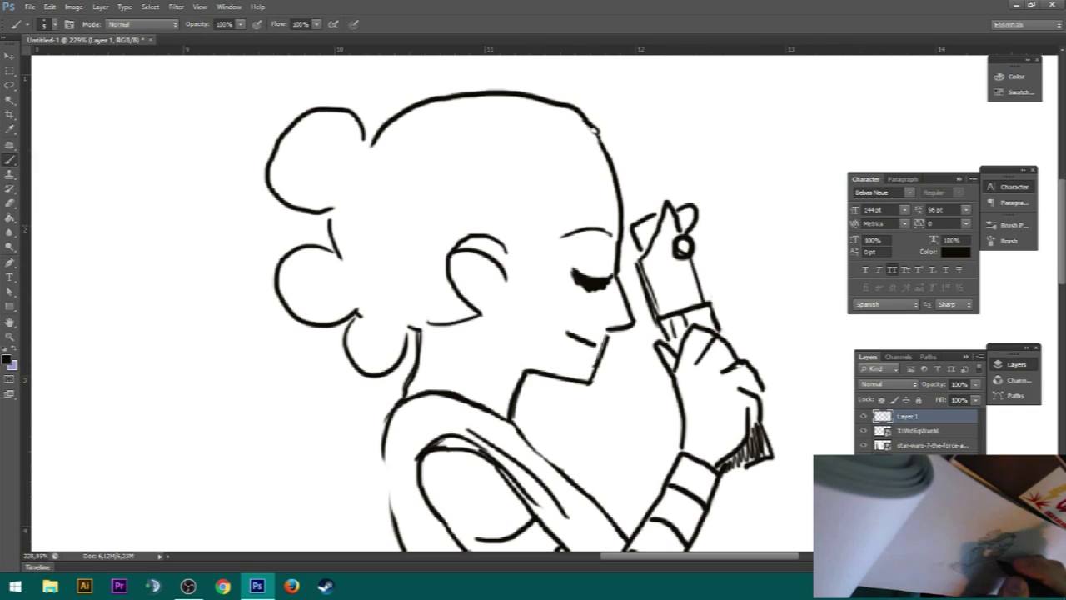
mouse_move(505, 248)
mouse_down()
mouse_move(496, 185)
mouse_move(508, 144)
mouse_move(596, 131)
mouse_up()
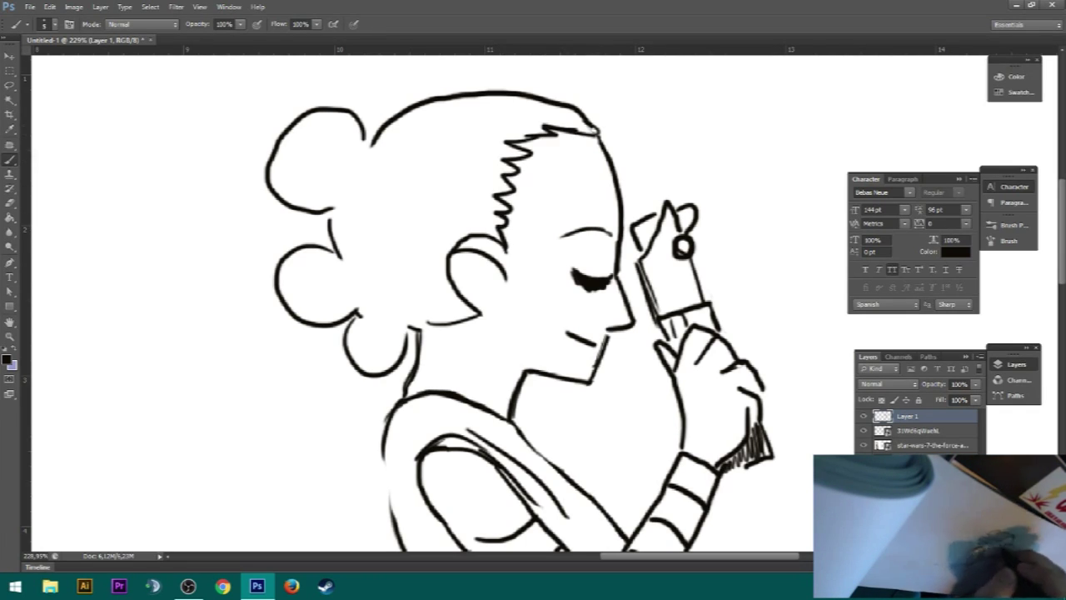
Step: Draw a thick, curved loose lock of hair in front of the ear, hanging down towards the jaw
drag(501, 246, 500, 363)
mouse_move(508, 249)
mouse_down()
mouse_move(527, 283)
mouse_move(492, 325)
mouse_up()
drag(514, 287, 491, 325)
key(ctrl+z)
drag(513, 289, 486, 360)
drag(498, 324, 493, 363)
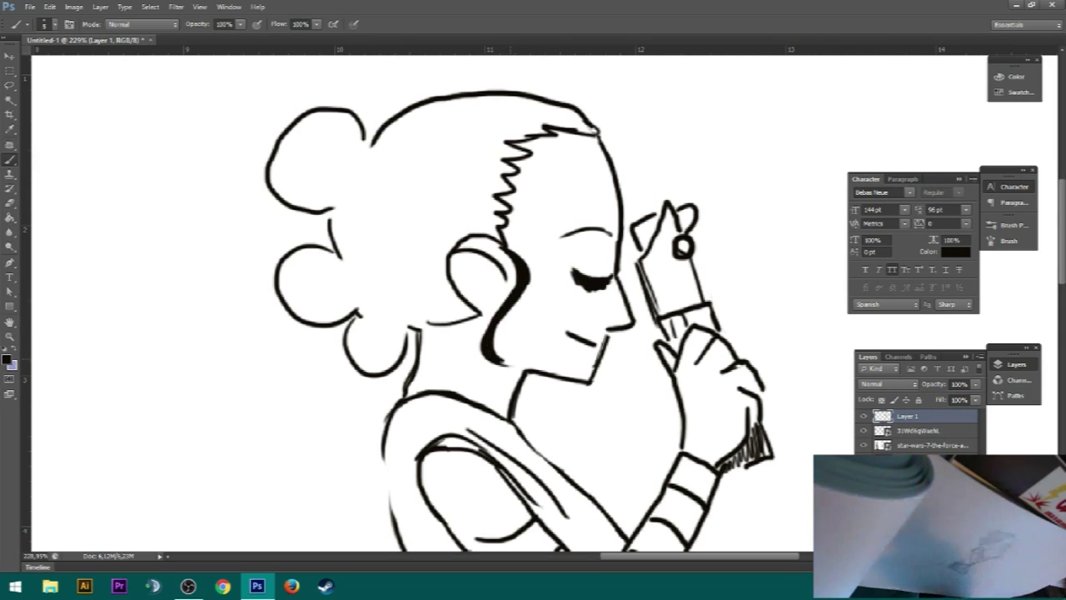
key(ctrl+z)
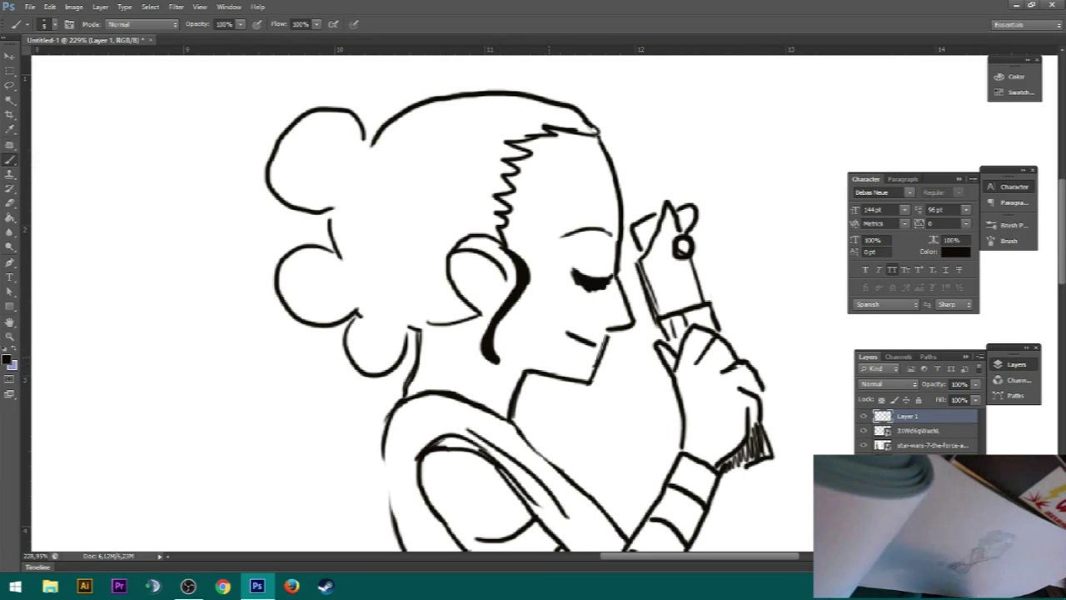
Step: Thicken the nape hairline from the earlobe back to the lowest hair bun
drag(478, 314, 418, 326)
mouse_move(482, 310)
mouse_down()
mouse_move(385, 361)
mouse_move(400, 364)
mouse_up()
key(ctrl+alt+z)
key(ctrl+alt+z)
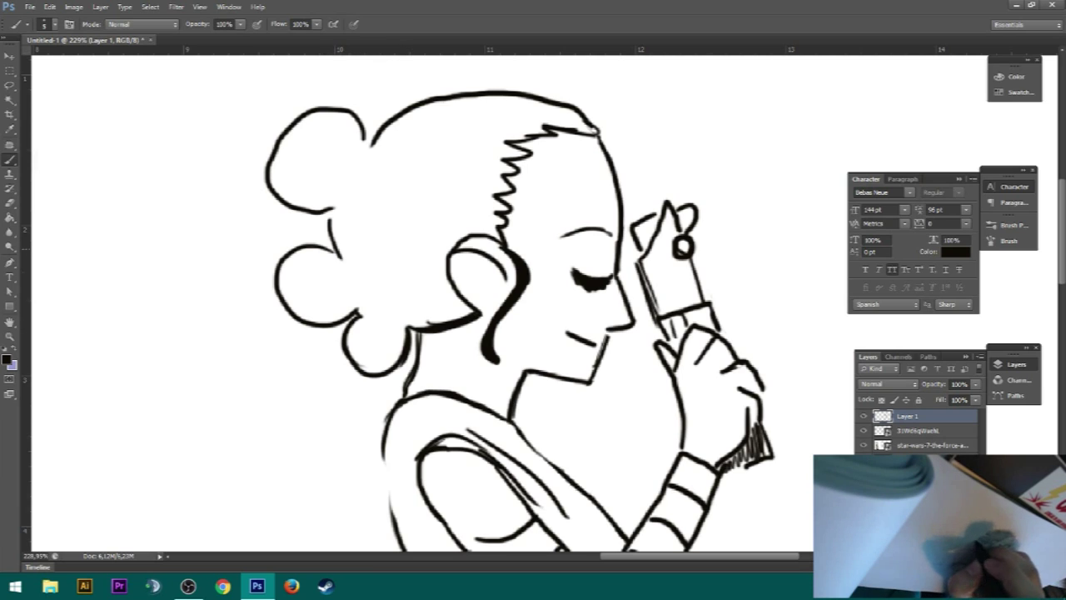
Step: Thicken the outlines of the upper and middle hair buns and connect them to the back of the head
drag(340, 257, 265, 280)
key(ctrl+z)
mouse_move(338, 255)
mouse_down()
mouse_move(276, 274)
mouse_move(352, 315)
mouse_up()
key(ctrl+z)
drag(282, 293, 346, 314)
drag(313, 326, 359, 311)
drag(331, 208, 353, 252)
drag(360, 122, 371, 146)
mouse_move(300, 122)
mouse_down()
mouse_move(363, 110)
mouse_move(300, 207)
mouse_move(290, 114)
mouse_up()
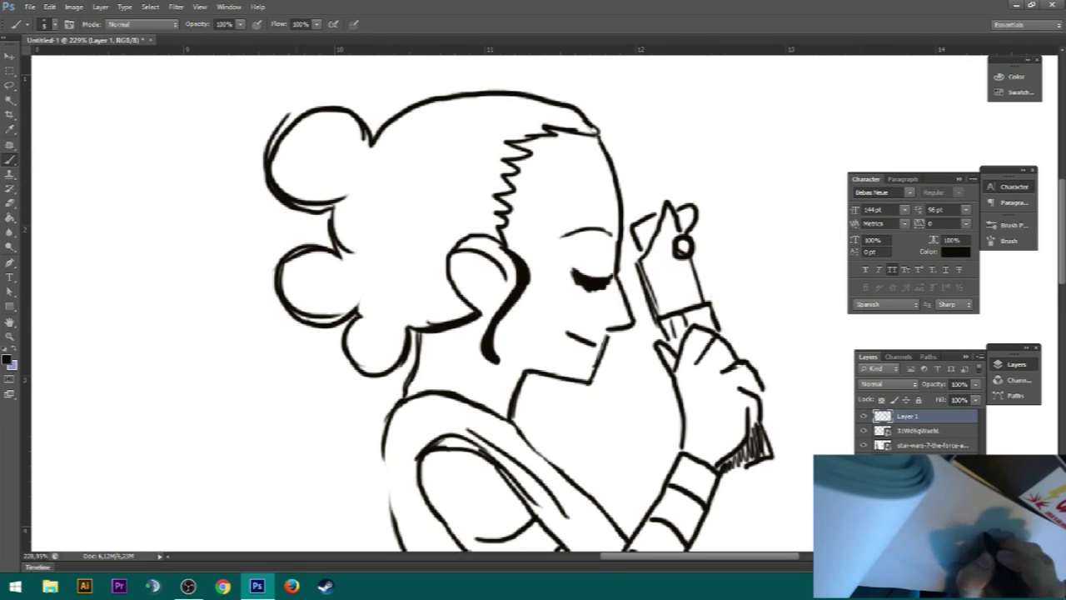
key(ctrl+z)
drag(271, 164, 328, 204)
Step: Thicken the outline of the crown from the upper bun over to the forehead
drag(366, 148, 447, 90)
key(ctrl+z)
drag(372, 140, 453, 101)
key(ctrl+z)
mouse_move(368, 143)
mouse_down()
mouse_move(473, 97)
mouse_move(530, 98)
mouse_up()
drag(597, 132, 575, 112)
drag(599, 134, 521, 94)
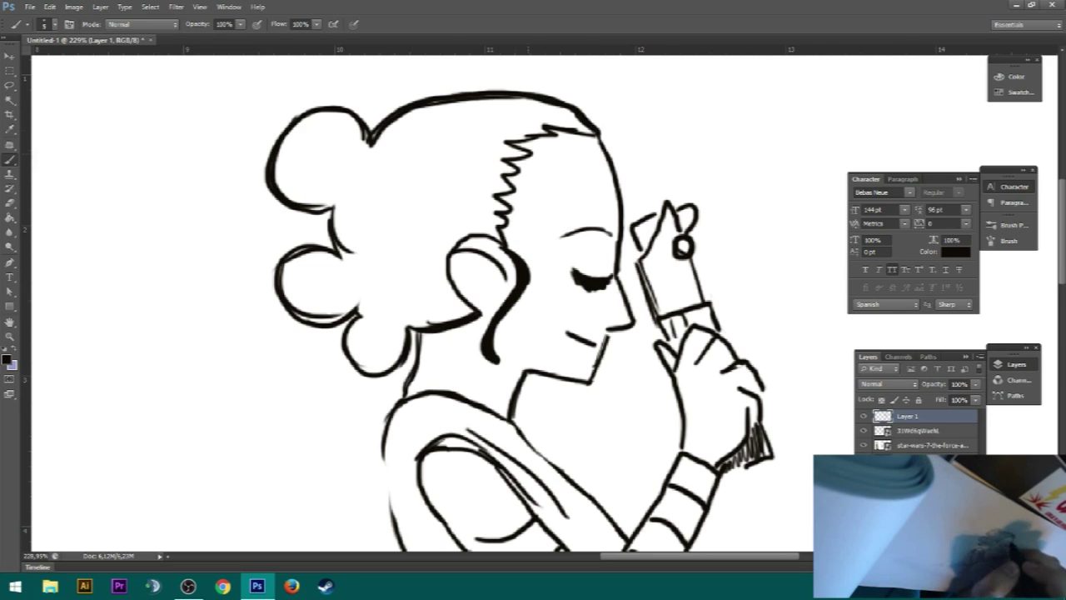
Step: Thicken the outer curve of the lowest hair bun
drag(355, 330, 390, 375)
key(ctrl+z)
drag(343, 324, 401, 373)
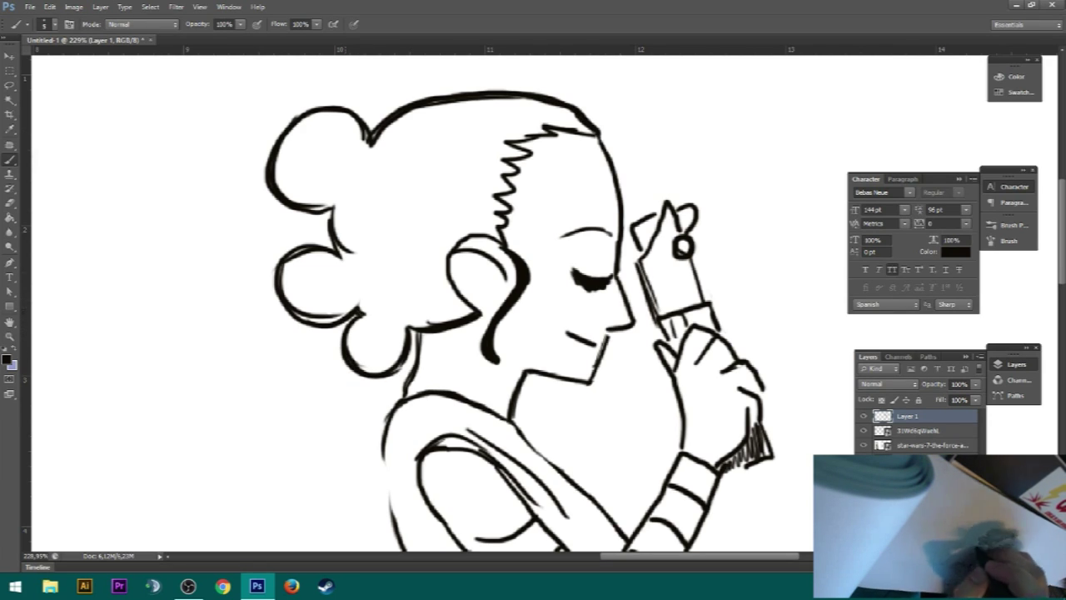
Step: Thicken the hair edge between the upper and middle buns and the nape line down to the collar
mouse_move(332, 207)
mouse_down()
mouse_move(356, 254)
mouse_move(347, 259)
mouse_up()
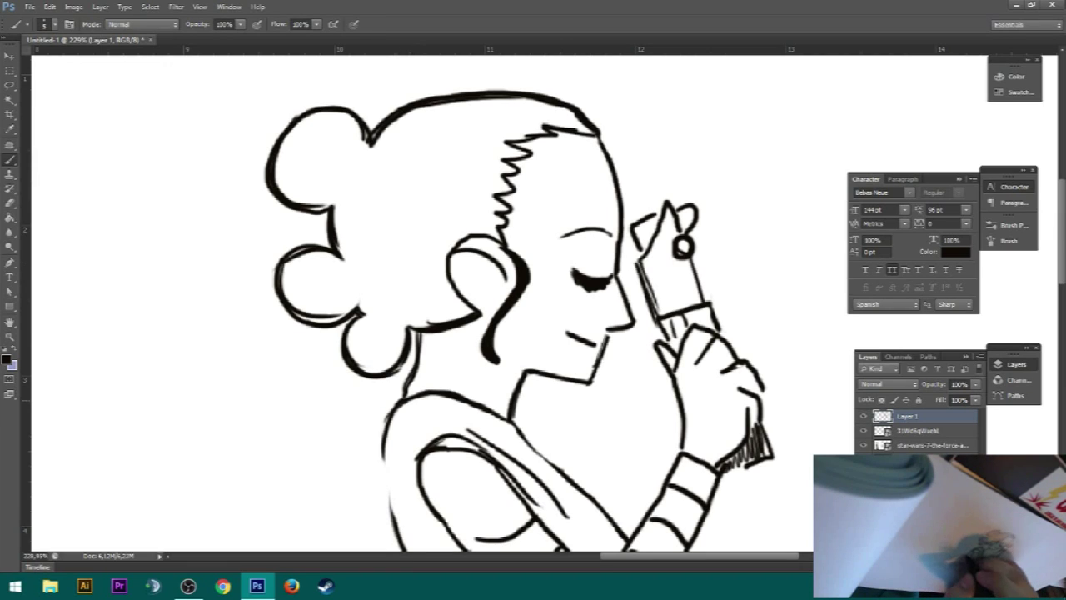
drag(401, 401, 420, 334)
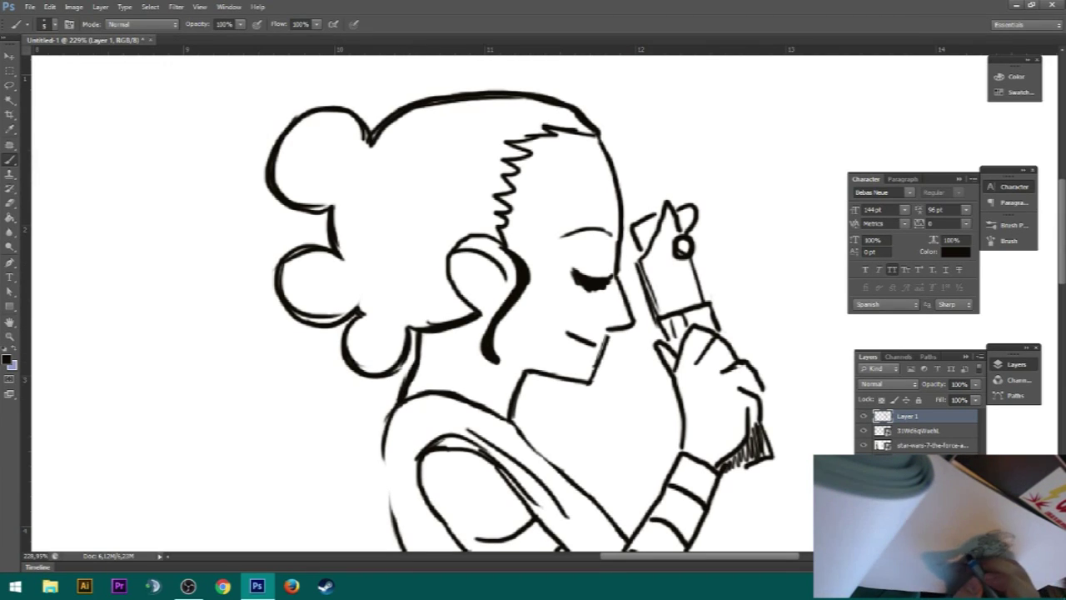
mouse_move(420, 354)
mouse_down()
mouse_move(399, 398)
mouse_move(421, 346)
mouse_up()
key(ctrl+z)
drag(402, 399, 414, 353)
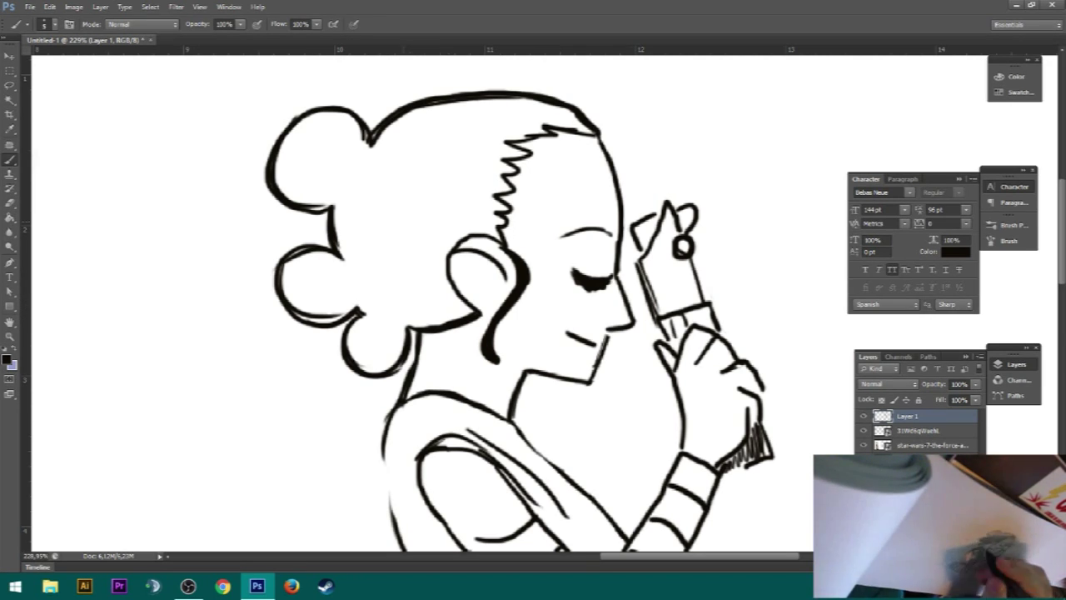
Step: Thicken the upper back outline below the shoulder and the tunic's front edges along the neckline and armhole
drag(579, 424, 537, 235)
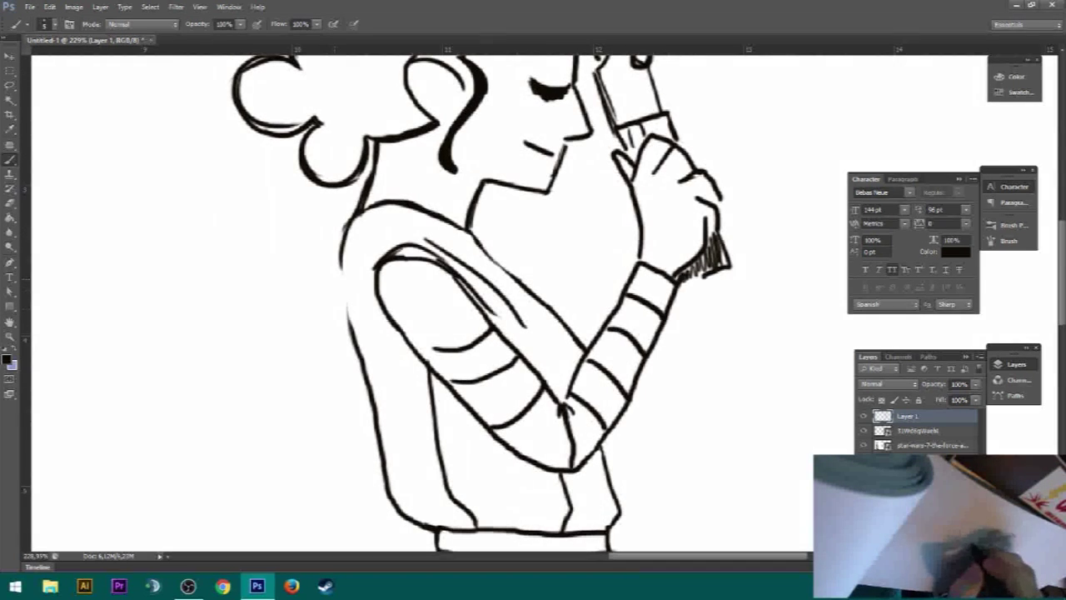
drag(344, 234, 365, 351)
key(ctrl+z)
drag(344, 235, 377, 362)
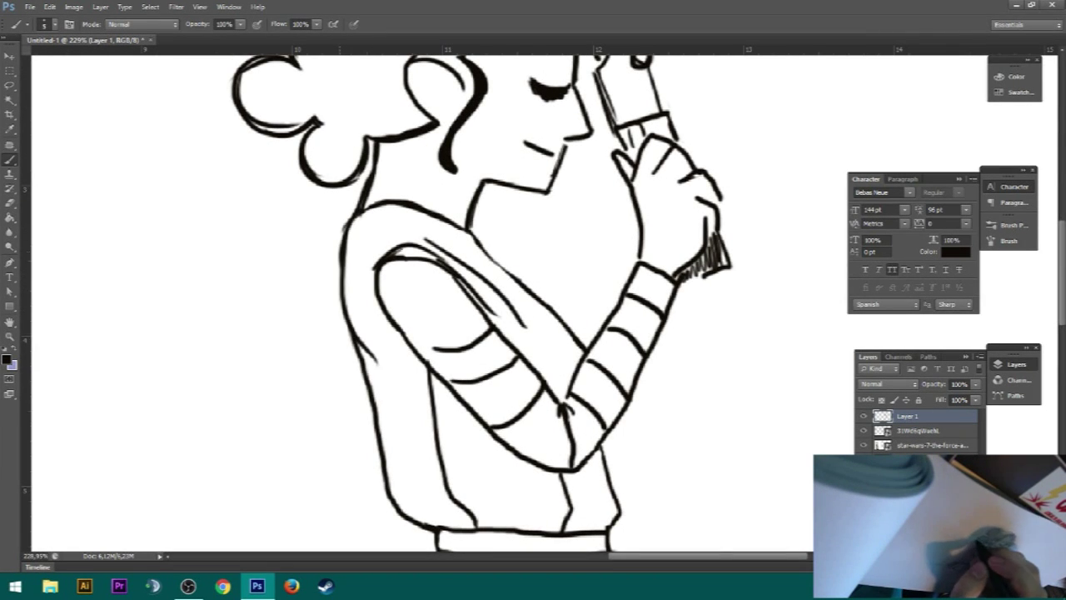
key(ctrl+z)
drag(343, 230, 371, 365)
key(ctrl+z)
drag(343, 228, 372, 367)
key(ctrl+z)
drag(341, 230, 372, 365)
key(ctrl+z)
drag(341, 231, 369, 363)
drag(346, 225, 343, 239)
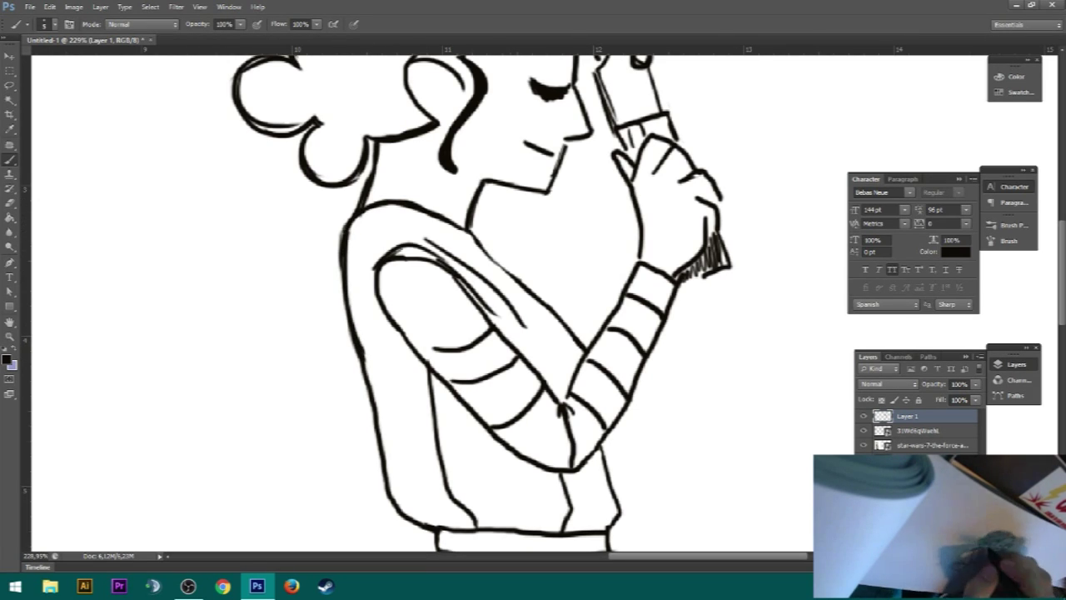
mouse_move(473, 234)
mouse_down()
mouse_move(531, 289)
mouse_move(506, 332)
mouse_move(516, 341)
mouse_up()
drag(476, 292, 515, 343)
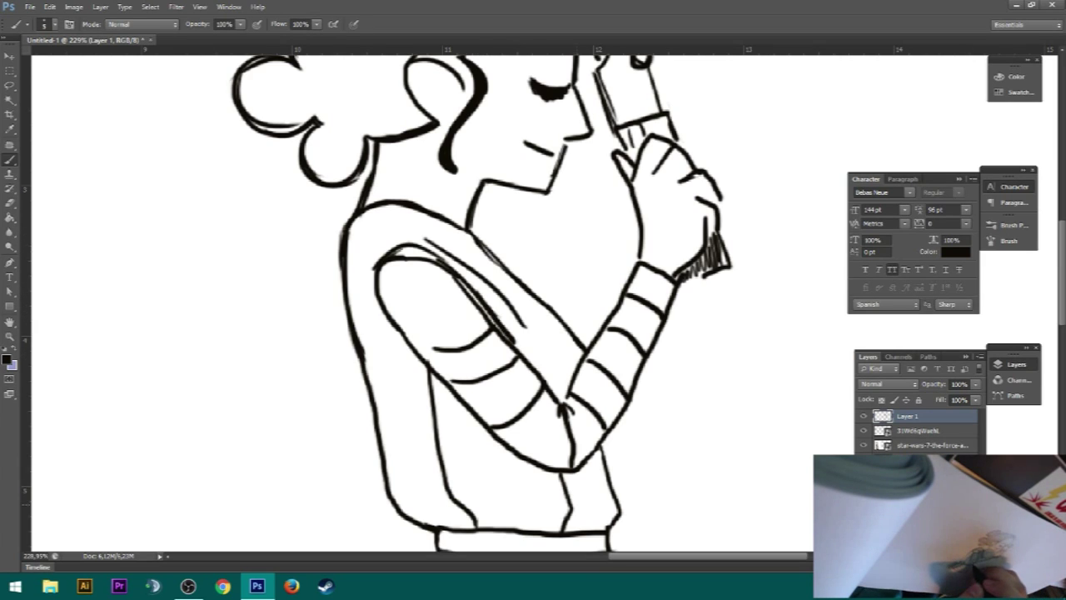
Step: Draw short fabric folds where both tunic panels gather just above the belt
mouse_move(565, 530)
mouse_down()
mouse_move(583, 483)
mouse_move(597, 507)
mouse_move(602, 497)
mouse_up()
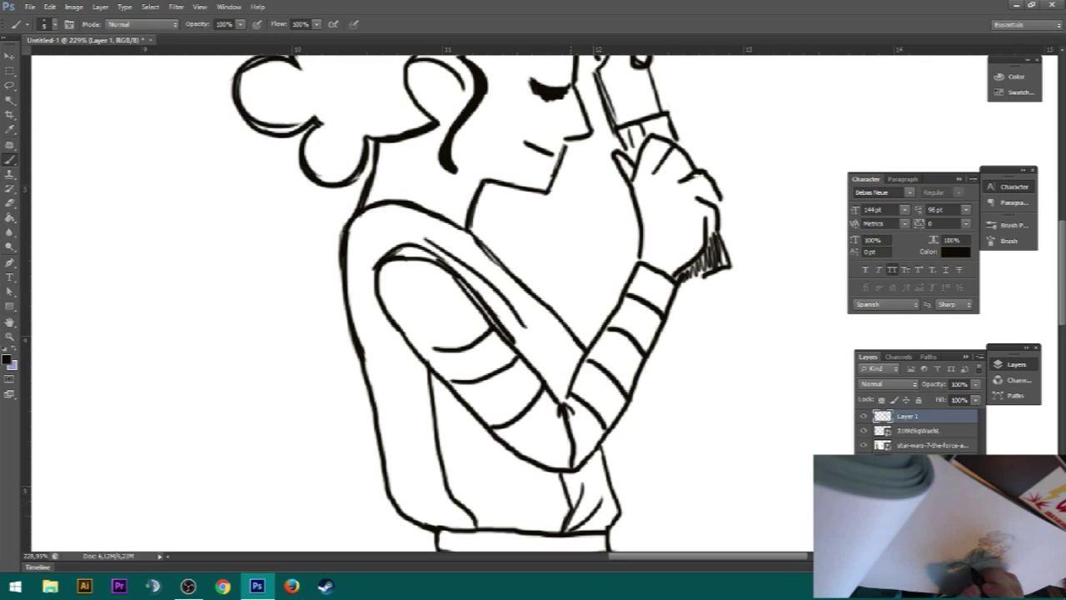
drag(450, 508, 475, 528)
key(ctrl+z)
key(ctrl+z)
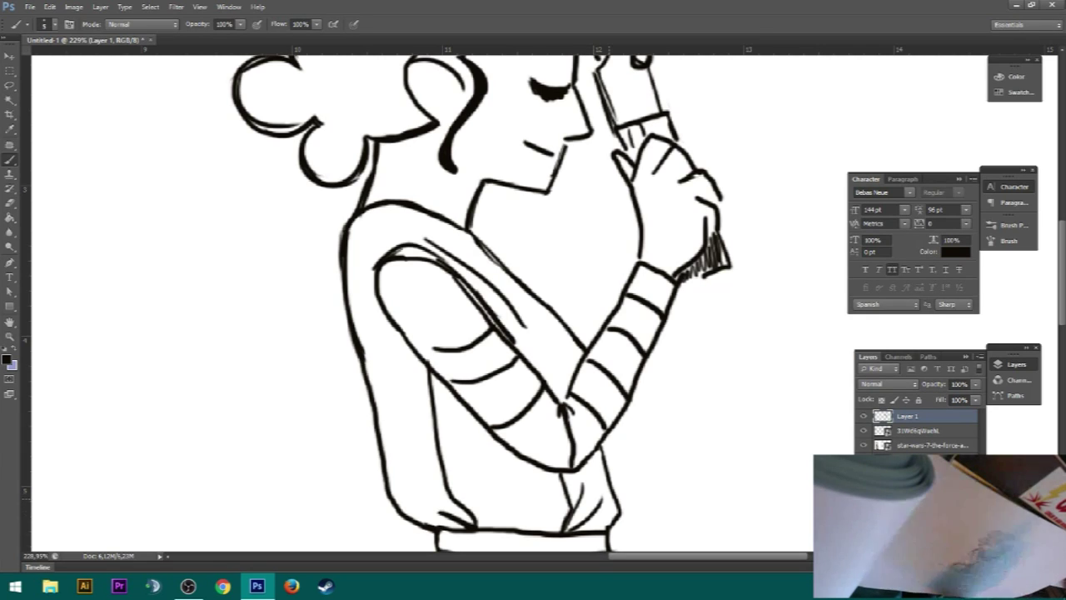
key(ctrl+z)
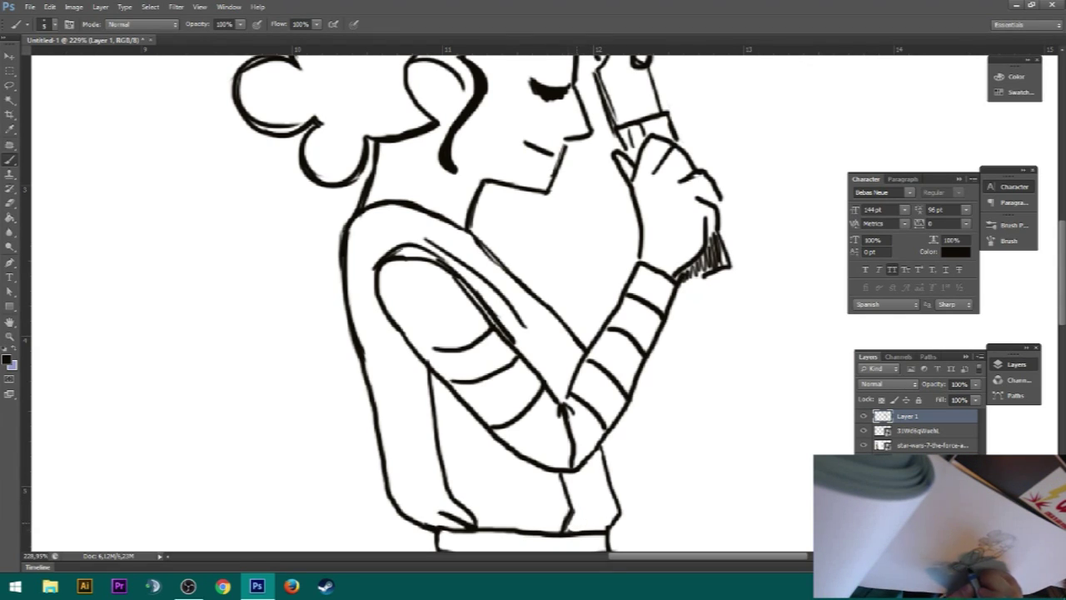
mouse_move(566, 531)
mouse_down()
mouse_move(591, 518)
mouse_move(595, 377)
mouse_up()
Step: Draw fold lines on both side flaps of the skirt just below the belt
drag(510, 443, 483, 453)
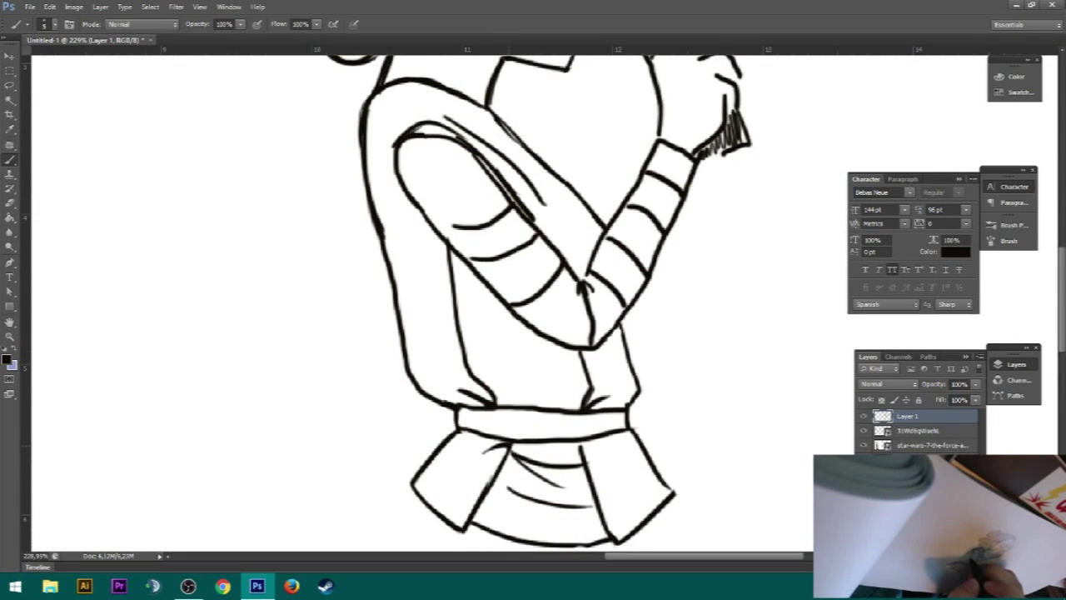
key(ctrl+z)
drag(508, 442, 477, 467)
mouse_move(579, 441)
mouse_down()
mouse_move(583, 460)
mouse_move(597, 448)
mouse_move(611, 458)
mouse_move(600, 463)
mouse_move(627, 456)
mouse_up()
key(ctrl+z)
Step: Clean up the doubled line at the top of the shoulder and thicken the upper bands of the arm wrap
mouse_move(591, 345)
mouse_down()
mouse_move(564, 253)
mouse_move(620, 471)
mouse_up()
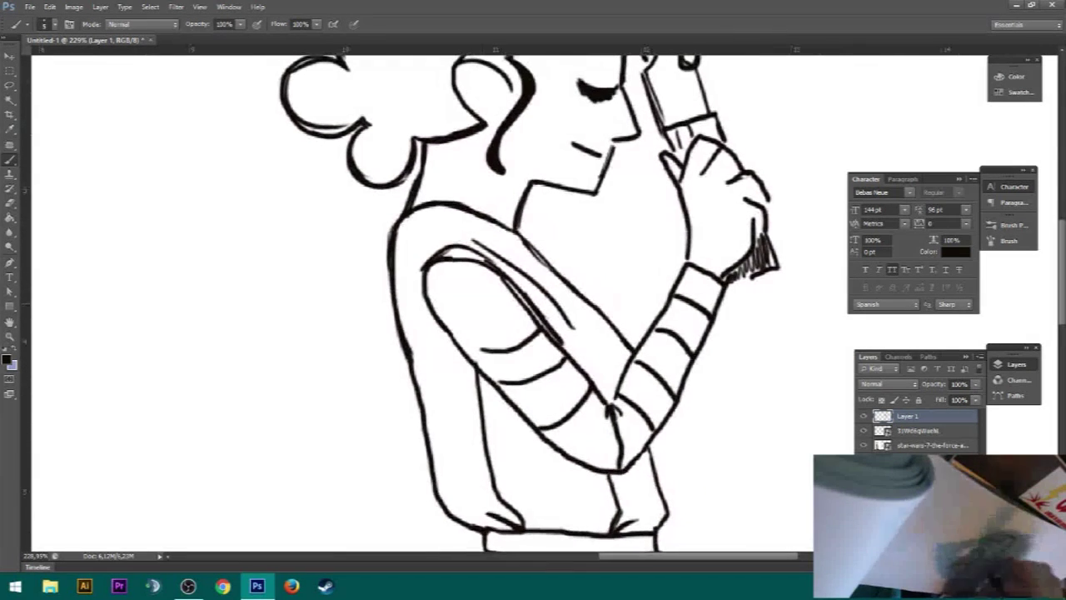
mouse_move(488, 275)
mouse_down()
mouse_move(492, 267)
mouse_move(446, 259)
mouse_move(435, 267)
mouse_up()
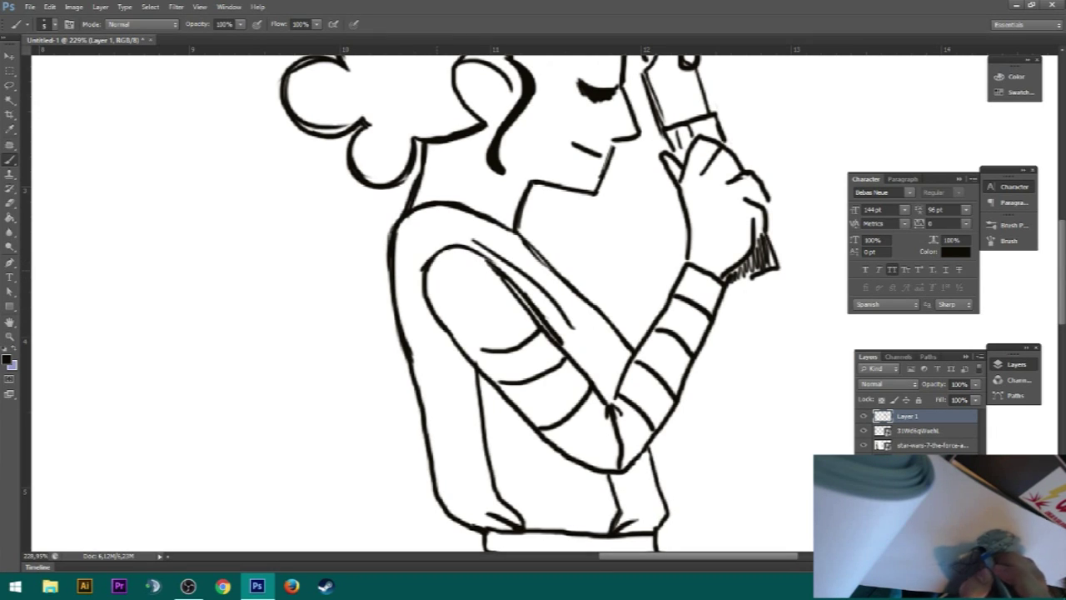
mouse_move(537, 336)
mouse_down()
mouse_move(468, 355)
mouse_move(541, 332)
mouse_up()
key(ctrl+z)
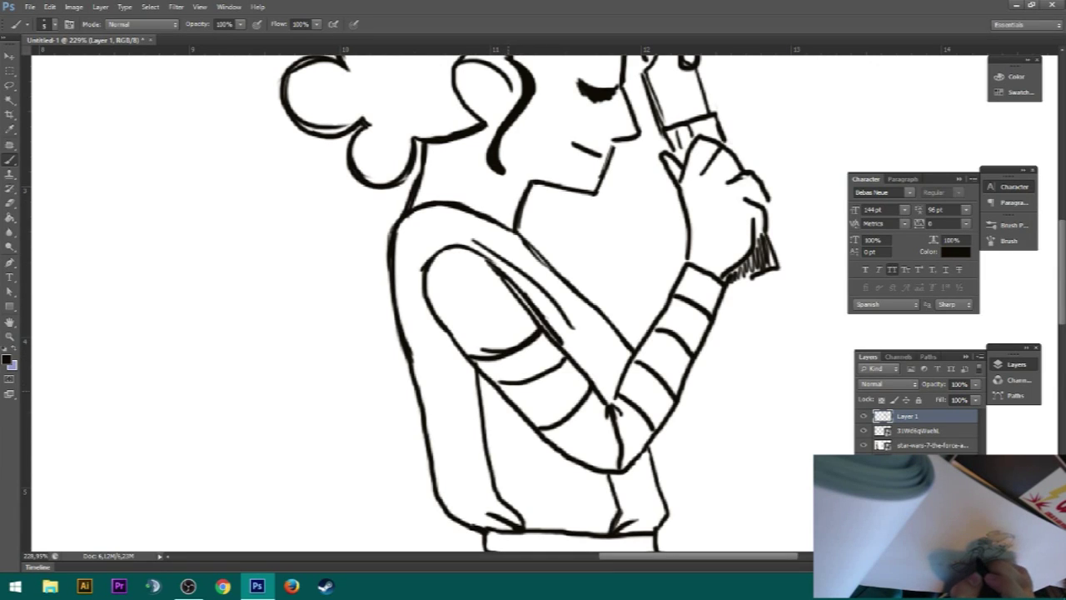
drag(502, 389, 566, 361)
Step: Thicken the elbow crease and the wrap bands along the forearm
mouse_move(548, 438)
mouse_down()
mouse_move(593, 396)
mouse_move(617, 461)
mouse_up()
key(ctrl+z)
drag(611, 413, 617, 469)
mouse_move(660, 426)
mouse_down()
mouse_move(622, 390)
mouse_move(674, 393)
mouse_up()
drag(658, 325, 690, 356)
key(ctrl+z)
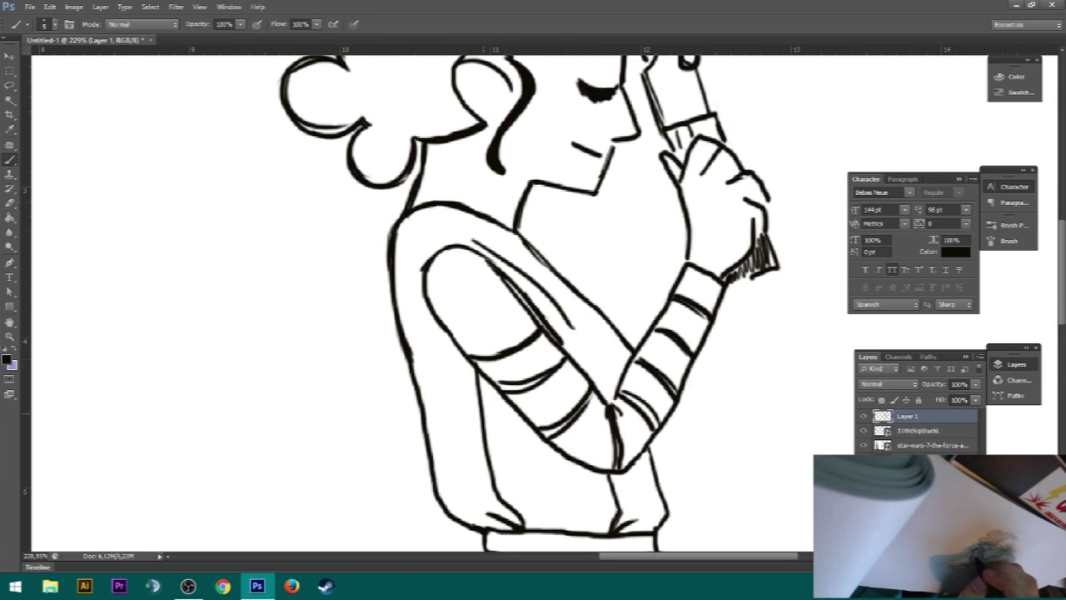
Step: Try to thicken the tunic's vertical seam line running down from the upper arm
drag(487, 427, 500, 491)
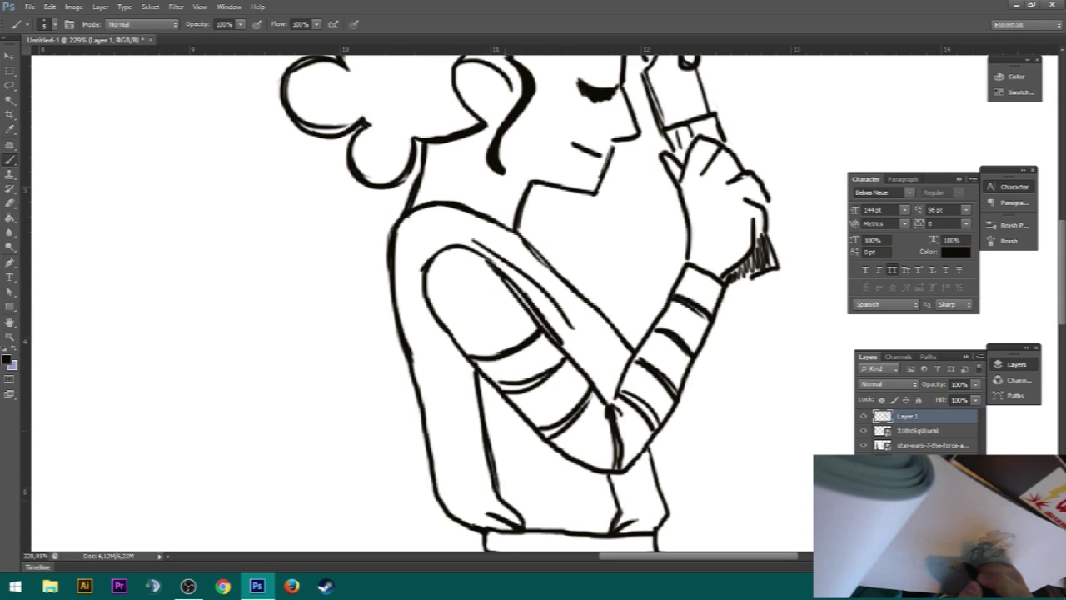
key(ctrl+z)
drag(488, 434, 503, 499)
key(ctrl+z)
Step: Enlarge the brush and block in the three hair buns with black strokes
key(z)
drag(549, 456, 479, 457)
mouse_move(516, 416)
mouse_down()
mouse_move(485, 320)
mouse_move(484, 397)
mouse_up()
key(b)
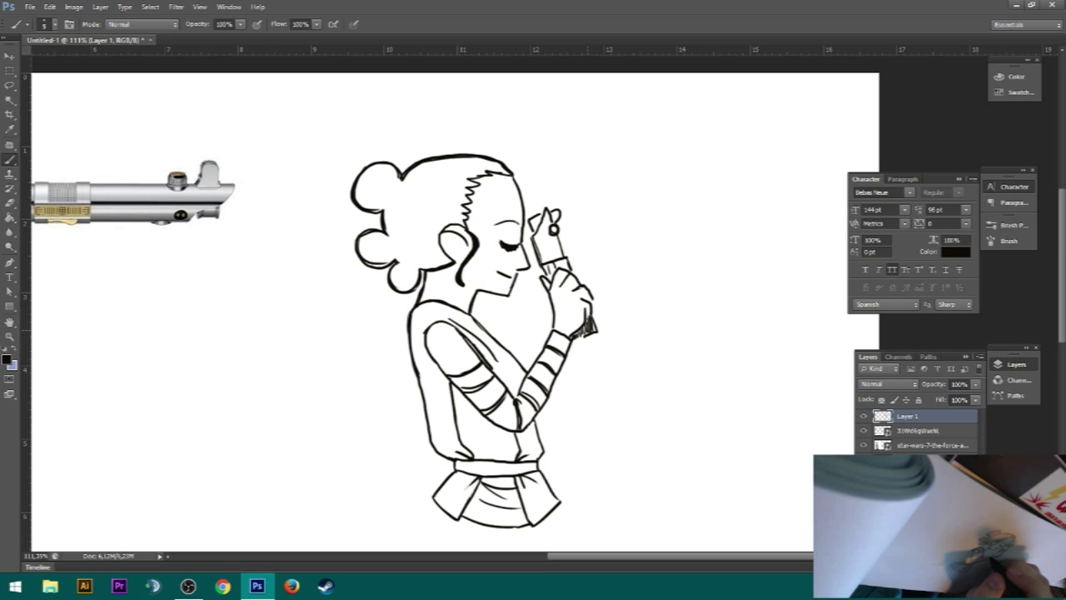
key(z)
mouse_move(441, 235)
mouse_down()
mouse_move(511, 235)
mouse_move(489, 313)
mouse_up()
key(b)
right_click(323, 196)
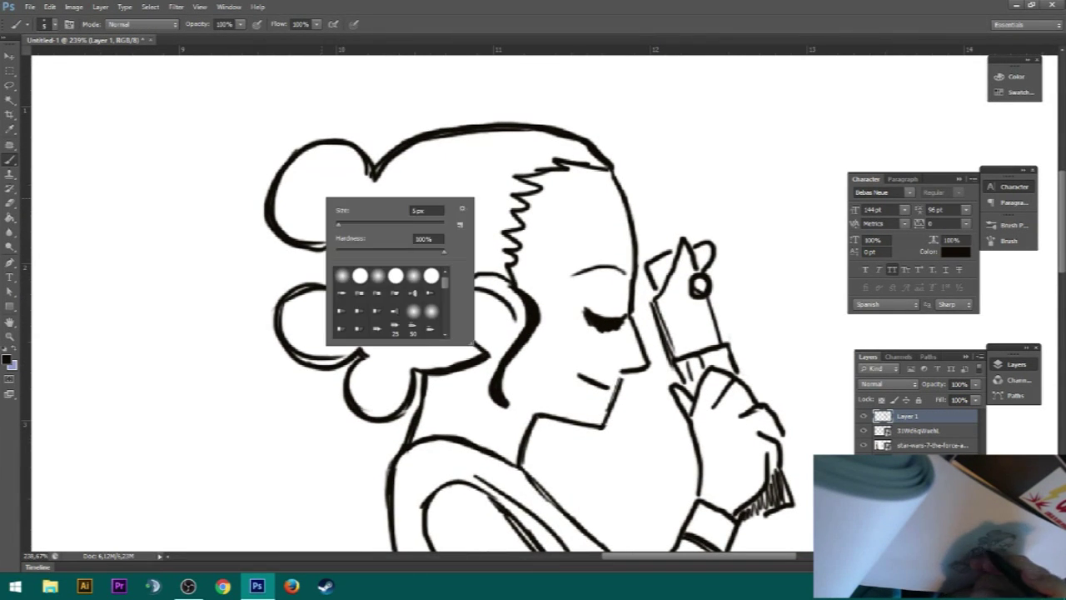
drag(338, 225, 342, 225)
mouse_move(280, 183)
mouse_down()
mouse_move(281, 225)
mouse_move(313, 240)
mouse_up()
drag(315, 154, 376, 160)
mouse_move(280, 308)
mouse_down()
mouse_move(290, 343)
mouse_move(310, 300)
mouse_move(319, 356)
mouse_move(335, 293)
mouse_move(350, 359)
mouse_move(361, 296)
mouse_move(357, 408)
mouse_move(378, 357)
mouse_move(398, 413)
mouse_move(410, 367)
mouse_up()
Step: Fill the back of the head between the buns and the ear with black strokes
mouse_move(336, 238)
mouse_down()
mouse_move(366, 340)
mouse_move(385, 213)
mouse_move(396, 366)
mouse_up()
mouse_move(373, 198)
mouse_down()
mouse_move(393, 333)
mouse_move(392, 271)
mouse_move(414, 367)
mouse_move(446, 363)
mouse_up()
drag(439, 292, 456, 360)
drag(455, 334, 475, 358)
mouse_move(389, 191)
mouse_down()
mouse_move(397, 278)
mouse_move(400, 160)
mouse_up()
mouse_move(400, 160)
mouse_down()
mouse_move(413, 285)
mouse_move(430, 150)
mouse_move(446, 300)
mouse_move(408, 290)
mouse_up()
drag(365, 157, 363, 282)
drag(376, 177, 380, 241)
mouse_move(390, 193)
mouse_down()
mouse_move(388, 147)
mouse_move(408, 185)
mouse_up()
Step: Fill the remaining white gaps inside the hair buns and beside the lowest bun with black
drag(313, 146, 325, 256)
drag(290, 161, 301, 260)
mouse_move(305, 152)
mouse_down()
mouse_move(303, 240)
mouse_move(345, 170)
mouse_up()
drag(350, 148, 350, 173)
mouse_move(320, 290)
mouse_down()
mouse_move(324, 313)
mouse_move(379, 366)
mouse_move(366, 411)
mouse_up()
drag(331, 363, 313, 362)
drag(313, 291, 317, 321)
drag(411, 305, 411, 384)
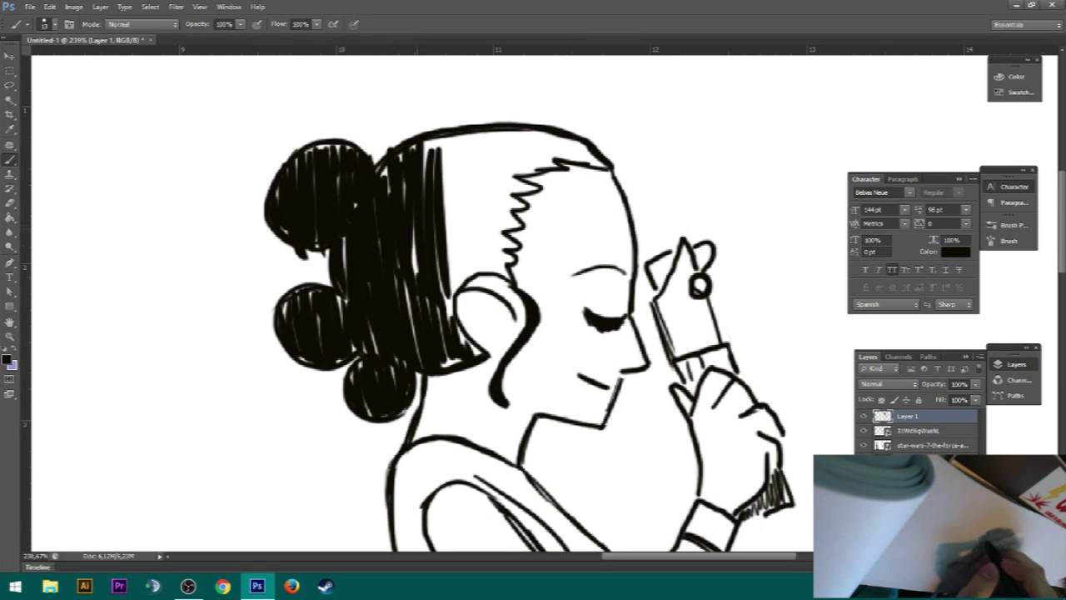
Step: Fill the hair with black from behind the ear over the crown to the forehead
drag(415, 226, 418, 311)
drag(479, 321, 442, 366)
drag(448, 302, 450, 319)
drag(450, 241, 452, 303)
mouse_move(427, 139)
mouse_down()
mouse_move(428, 188)
mouse_move(443, 200)
mouse_up()
mouse_move(455, 137)
mouse_down()
mouse_move(456, 203)
mouse_move(468, 210)
mouse_up()
mouse_move(481, 134)
mouse_down()
mouse_move(483, 210)
mouse_move(500, 210)
mouse_up()
mouse_move(509, 141)
mouse_down()
mouse_move(511, 203)
mouse_move(523, 189)
mouse_up()
mouse_move(536, 132)
mouse_down()
mouse_move(538, 176)
mouse_move(553, 167)
mouse_up()
mouse_move(566, 138)
mouse_down()
mouse_move(568, 164)
mouse_move(578, 163)
mouse_up()
drag(588, 147, 596, 168)
drag(601, 161, 603, 169)
Step: Blacken the jagged hairline above the ear and close the remaining gaps across the crown and back of the head
drag(531, 186, 512, 212)
mouse_move(505, 191)
mouse_down()
mouse_move(505, 218)
mouse_move(518, 231)
mouse_move(485, 248)
mouse_move(486, 219)
mouse_move(443, 305)
mouse_up()
mouse_move(476, 265)
mouse_down()
mouse_move(454, 286)
mouse_move(447, 328)
mouse_move(458, 344)
mouse_up()
drag(450, 180, 445, 256)
mouse_move(458, 182)
mouse_down()
mouse_move(449, 268)
mouse_move(463, 264)
mouse_up()
mouse_move(480, 208)
mouse_down()
mouse_move(475, 267)
mouse_move(491, 266)
mouse_up()
drag(500, 252, 508, 269)
mouse_move(536, 137)
mouse_down()
mouse_move(532, 171)
mouse_move(513, 169)
mouse_up()
drag(511, 128, 496, 191)
drag(478, 133, 469, 228)
drag(463, 140, 456, 258)
mouse_move(459, 135)
mouse_down()
mouse_move(448, 226)
mouse_move(435, 197)
mouse_up()
drag(384, 167, 377, 177)
mouse_move(439, 219)
mouse_down()
mouse_move(435, 286)
mouse_move(405, 320)
mouse_move(411, 361)
mouse_up()
drag(347, 237, 340, 320)
mouse_move(479, 138)
mouse_down()
mouse_move(476, 238)
mouse_move(497, 177)
mouse_up()
drag(522, 138, 517, 175)
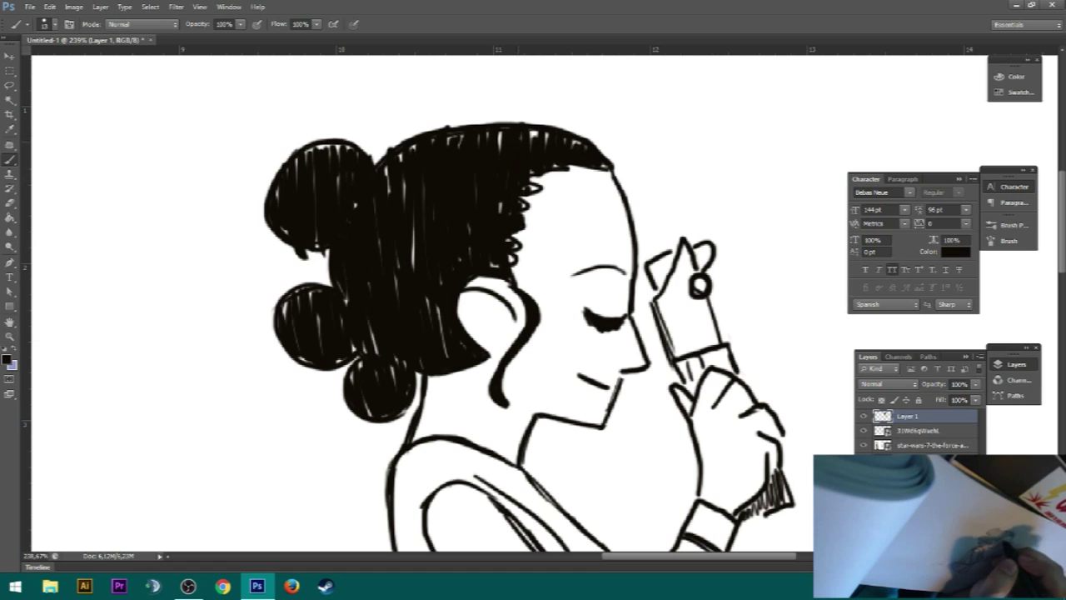
mouse_move(415, 245)
mouse_down()
mouse_move(412, 273)
mouse_move(436, 325)
mouse_up()
Step: Thicken the tunic's neckline and give the nape and back outline a heavy contour down to the belt
mouse_move(583, 374)
mouse_down()
mouse_move(480, 299)
mouse_move(469, 218)
mouse_up()
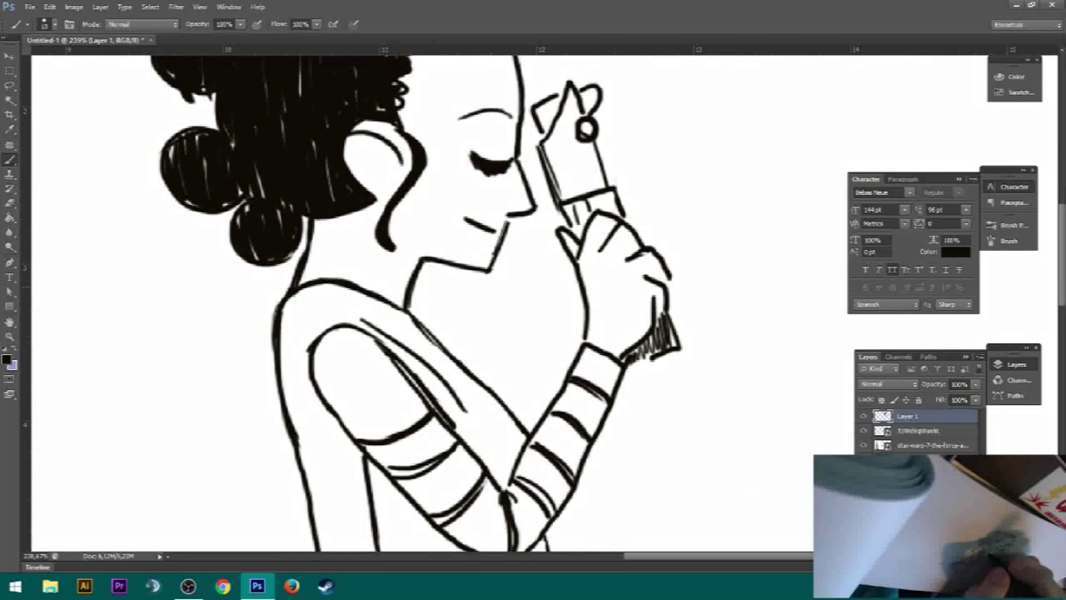
drag(401, 305, 456, 356)
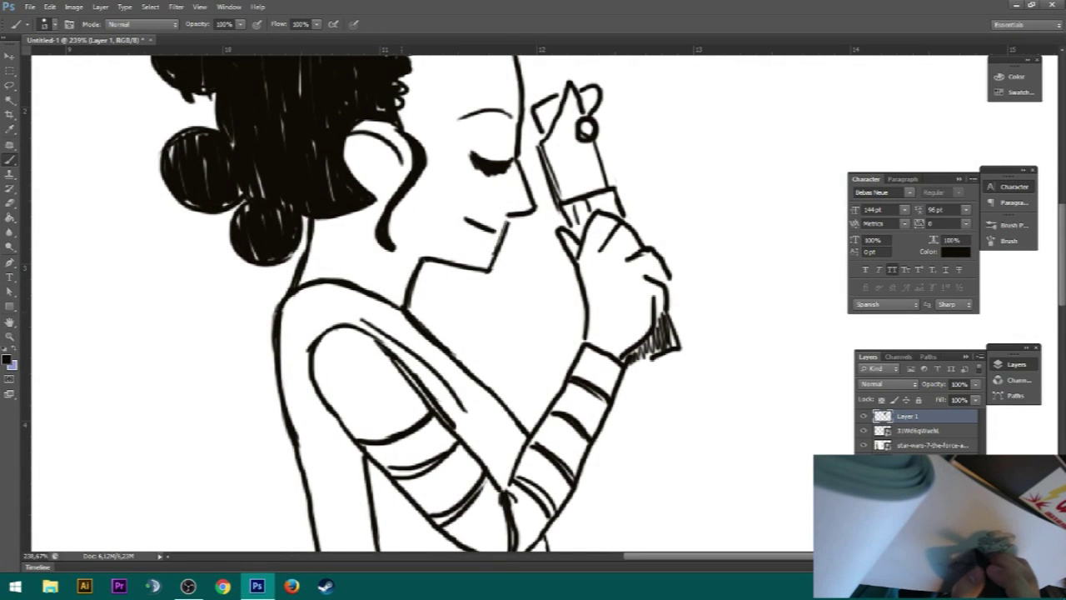
drag(315, 216, 279, 381)
drag(283, 333, 288, 426)
drag(279, 373, 308, 478)
drag(499, 374, 524, 225)
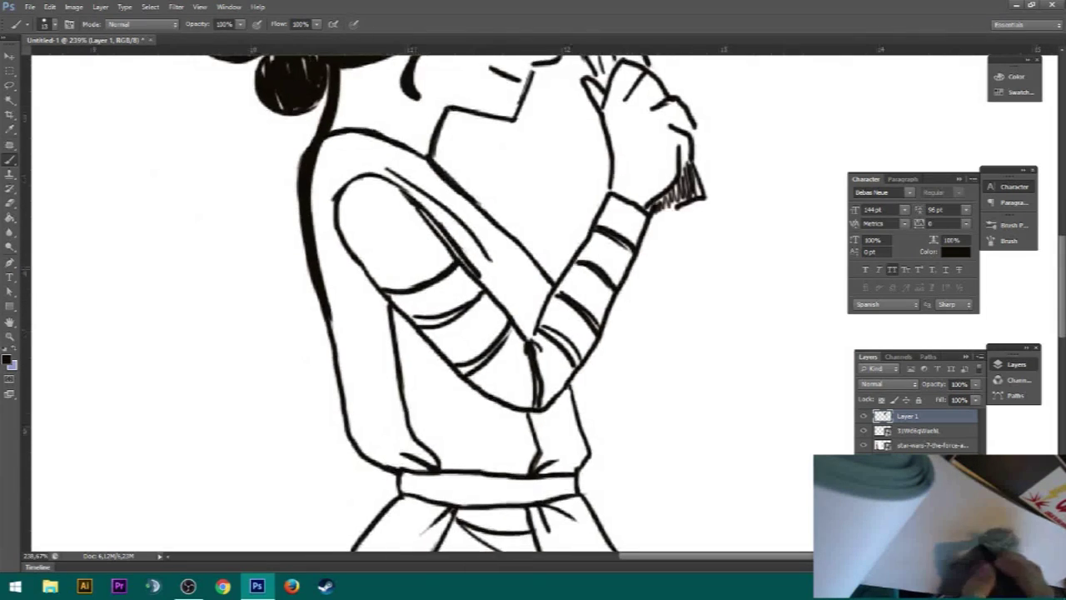
mouse_move(316, 296)
mouse_down()
mouse_move(341, 406)
mouse_move(391, 471)
mouse_up()
Step: Thicken the outer contour of the belt and skirt flap on the figure's back side
drag(500, 375, 549, 208)
drag(454, 325, 403, 374)
drag(455, 301, 453, 331)
drag(402, 373, 476, 436)
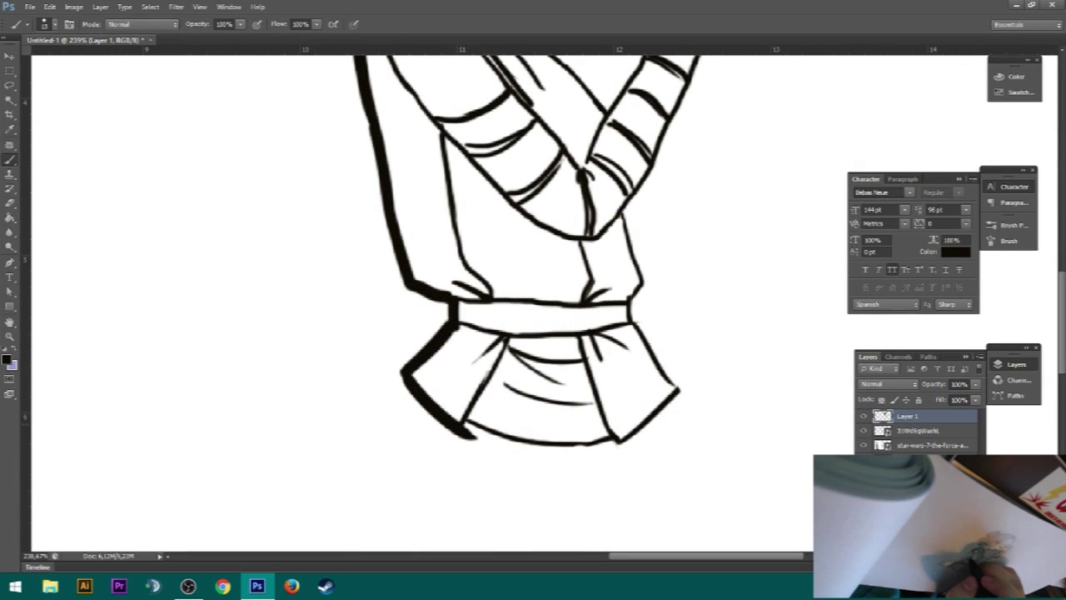
Step: Thicken the front contour of the tunic, belt and skirt flap plus the bottom hem, and tidy their corners
mouse_move(622, 214)
mouse_down()
mouse_move(643, 289)
mouse_move(630, 326)
mouse_move(686, 386)
mouse_move(612, 441)
mouse_up()
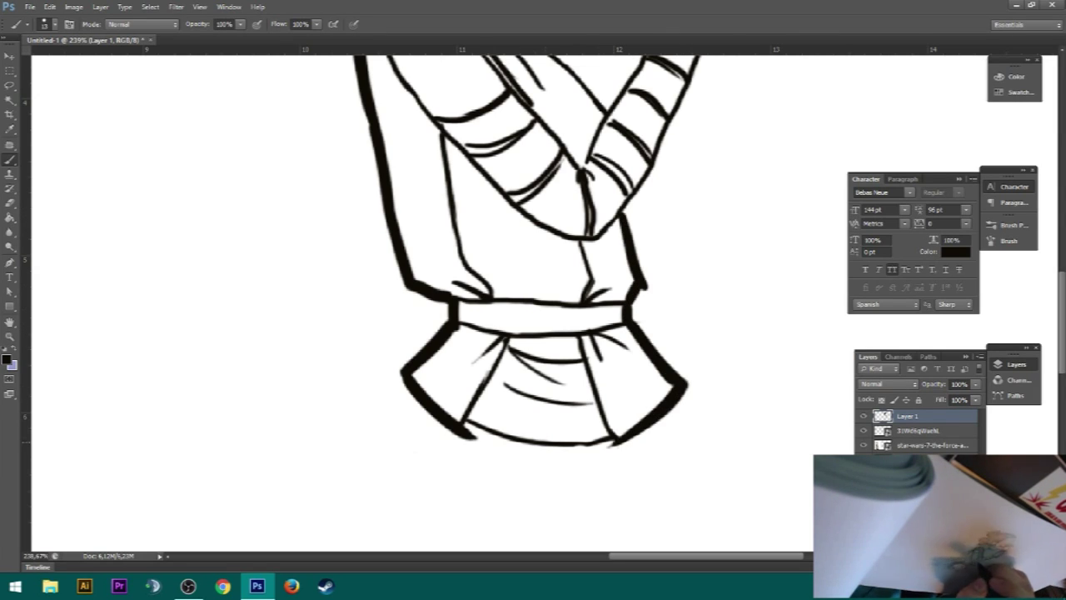
mouse_move(463, 428)
mouse_down()
mouse_move(582, 445)
mouse_move(614, 433)
mouse_up()
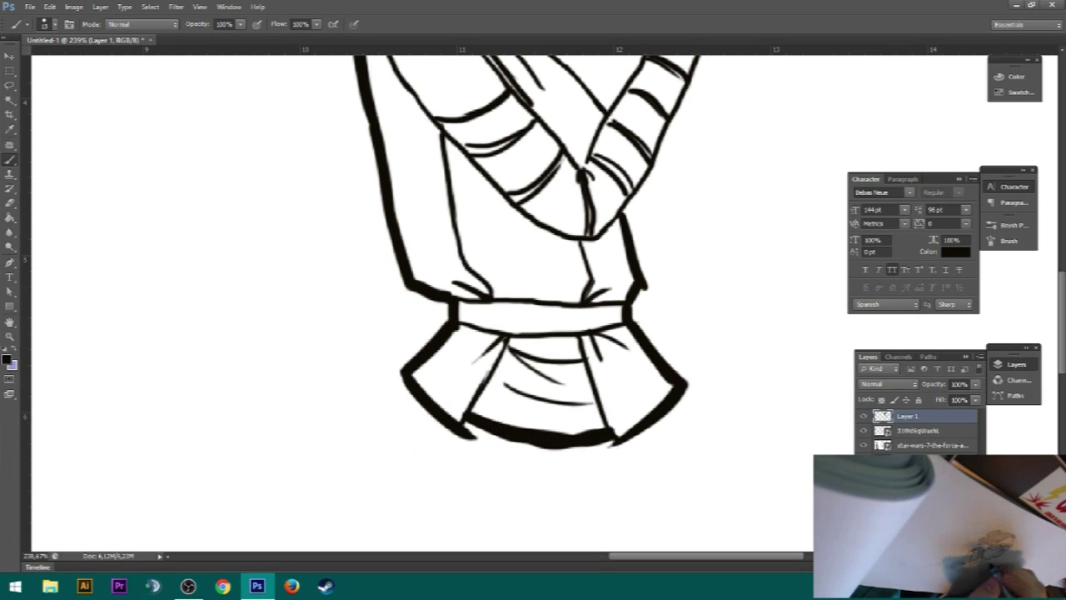
drag(479, 440, 462, 435)
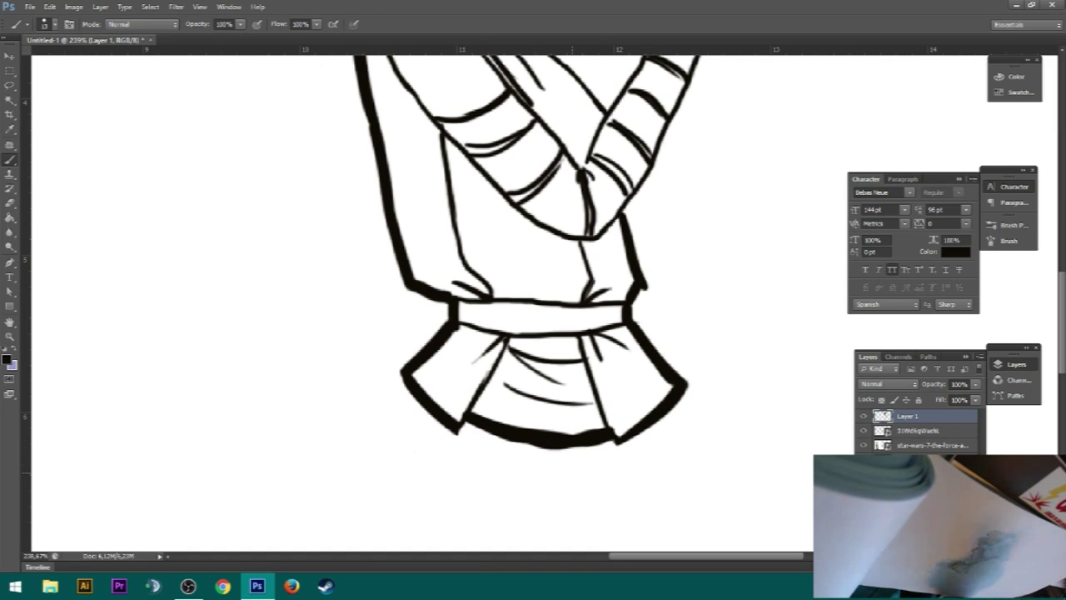
drag(753, 289, 628, 411)
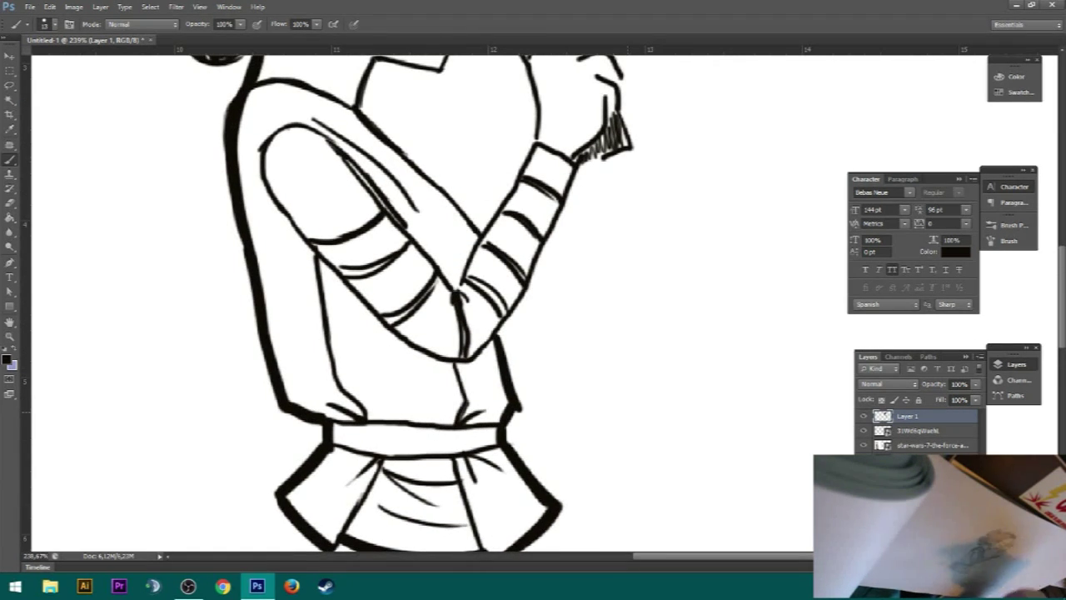
drag(527, 403, 522, 410)
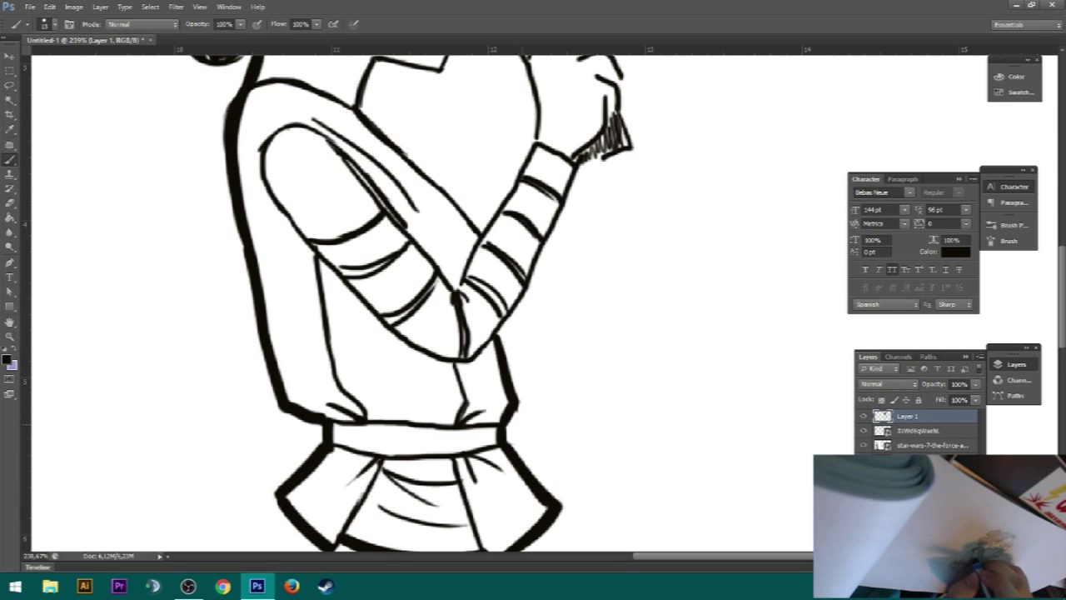
Step: Thicken the underside of the forearm and the outer contour of the fist and lightsaber end
mouse_move(493, 339)
mouse_down()
mouse_move(360, 448)
mouse_move(392, 395)
mouse_up()
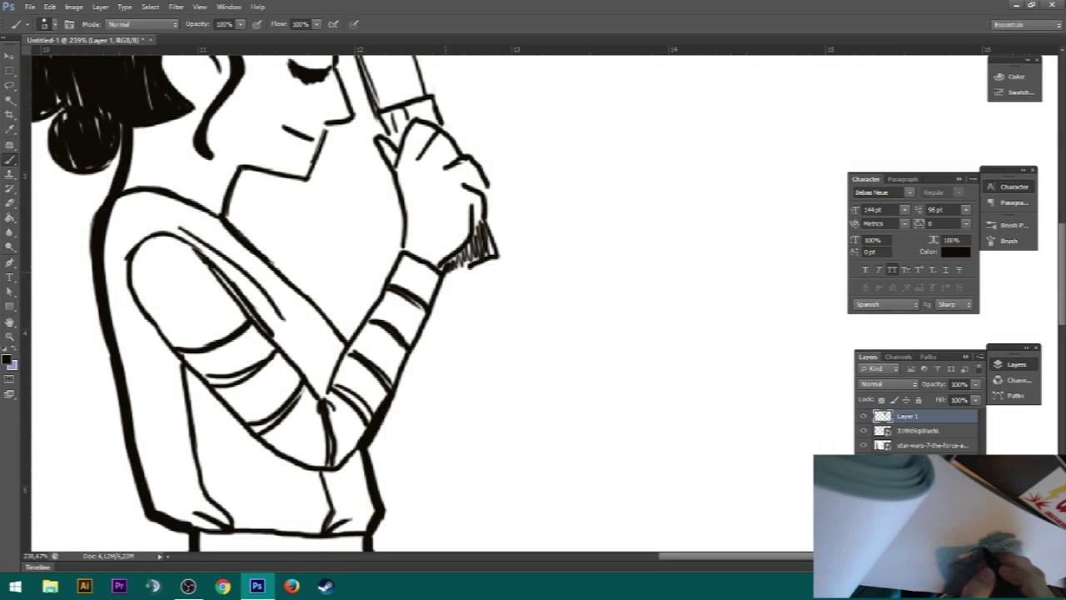
drag(445, 274, 387, 415)
mouse_move(459, 263)
mouse_down()
mouse_move(455, 275)
mouse_move(499, 252)
mouse_move(481, 183)
mouse_up()
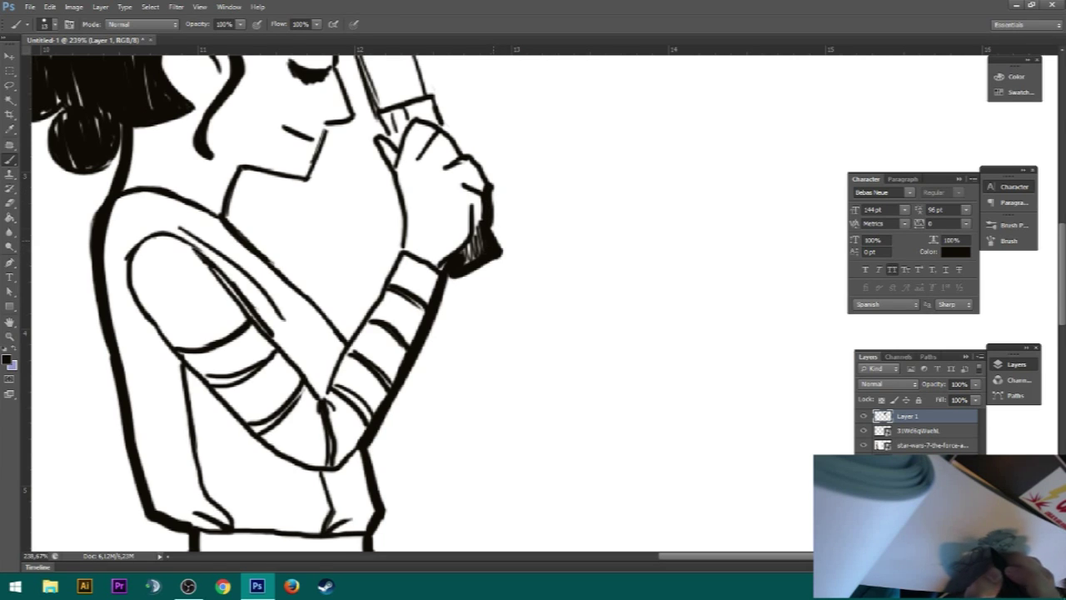
Step: Thicken the jawline, the front of the neck and the tunic's neckline down to the forearm
drag(467, 233, 473, 298)
mouse_move(242, 246)
mouse_down()
mouse_move(231, 282)
mouse_move(251, 234)
mouse_move(307, 244)
mouse_up()
drag(236, 286, 319, 358)
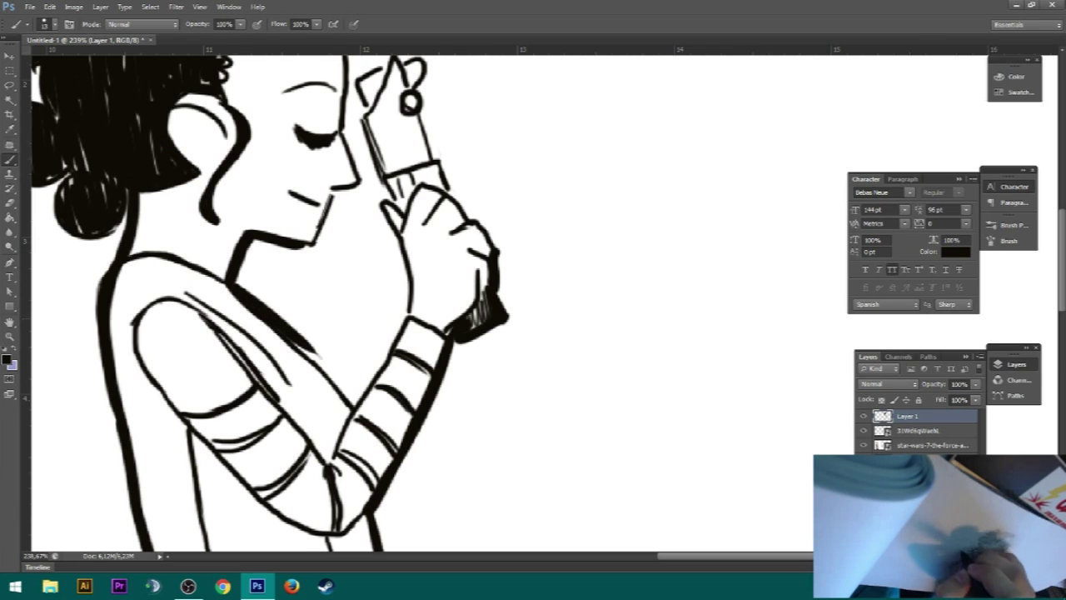
key(ctrl+z)
drag(230, 288, 351, 413)
Step: Thicken the face profile from the chin up past the lips to the nose
drag(312, 245, 308, 248)
drag(332, 187, 311, 236)
drag(360, 182, 332, 190)
drag(380, 222, 356, 336)
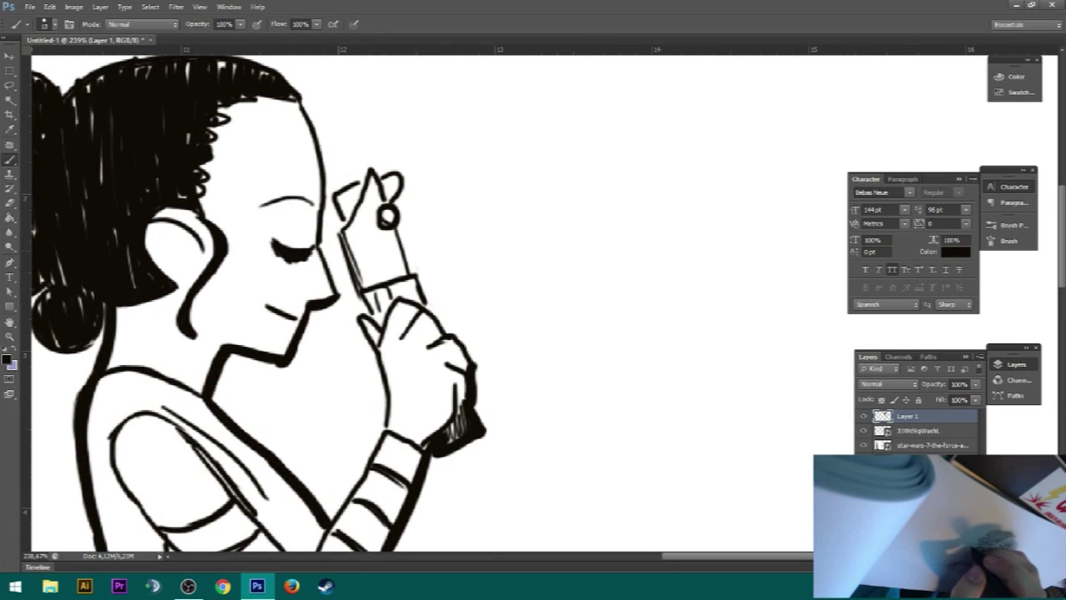
drag(327, 262, 340, 297)
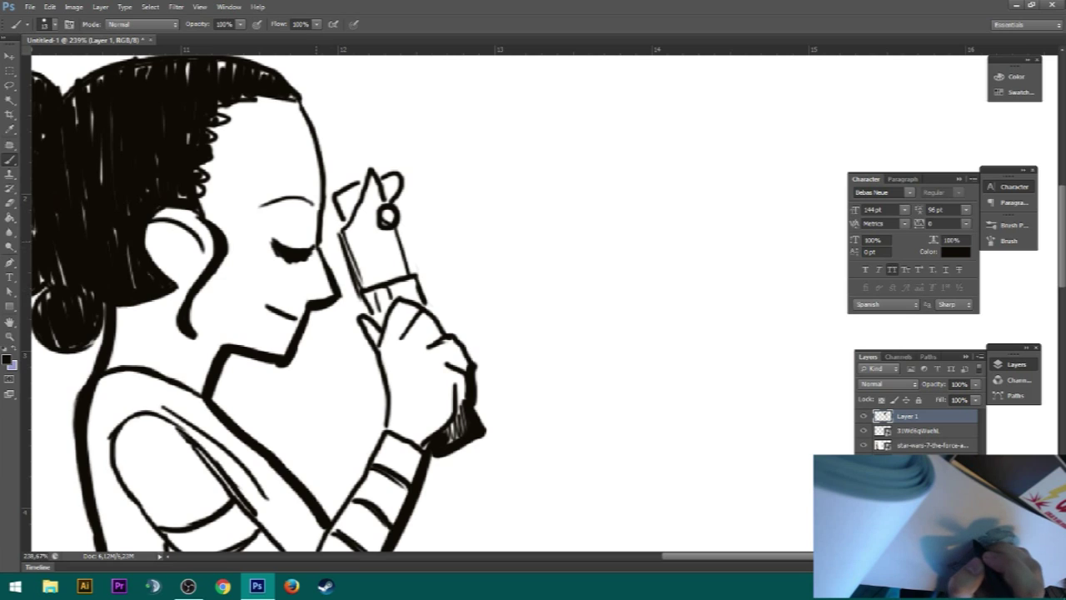
Step: Thicken the forehead contour from the hairline down to the bridge of the nose
drag(323, 167, 319, 202)
drag(296, 135, 316, 205)
key(ctrl+z)
drag(295, 135, 315, 260)
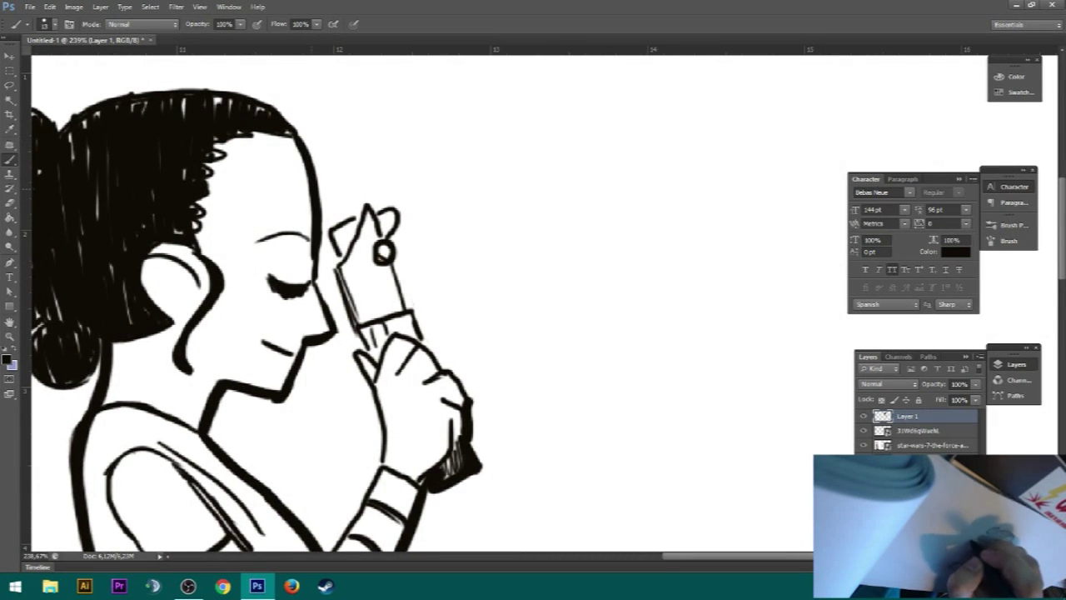
Step: Fill the angled tip at the lightsaber's emitter end with solid black
drag(341, 256, 365, 217)
mouse_move(343, 258)
mouse_down()
mouse_move(343, 232)
mouse_move(344, 256)
mouse_up()
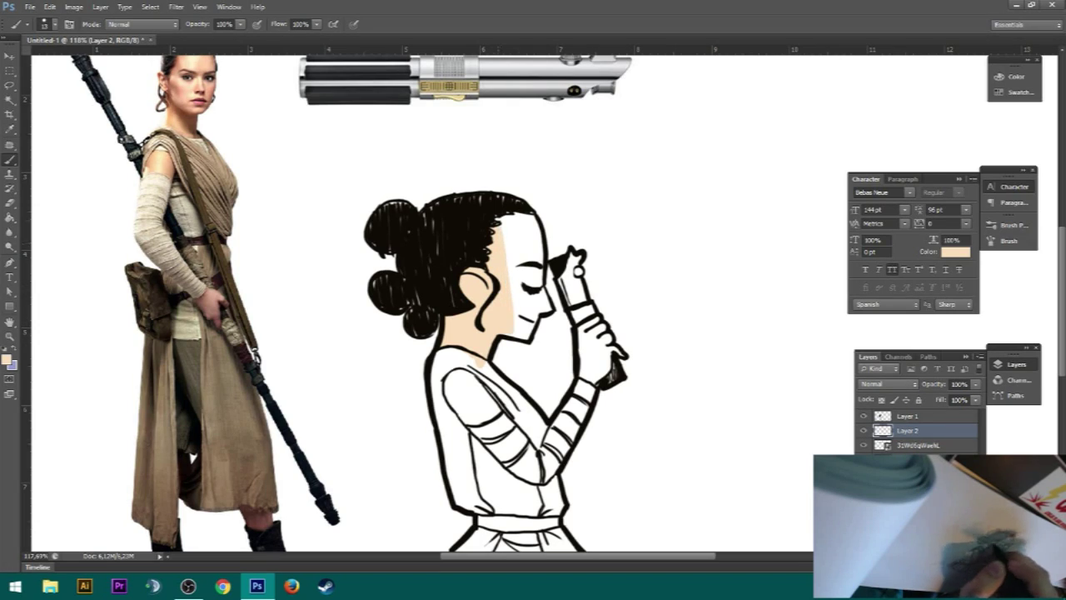
Step: Paint the face from the hairline to the forehead, nose and chin in the skin tone on Layer 2
drag(503, 220, 517, 334)
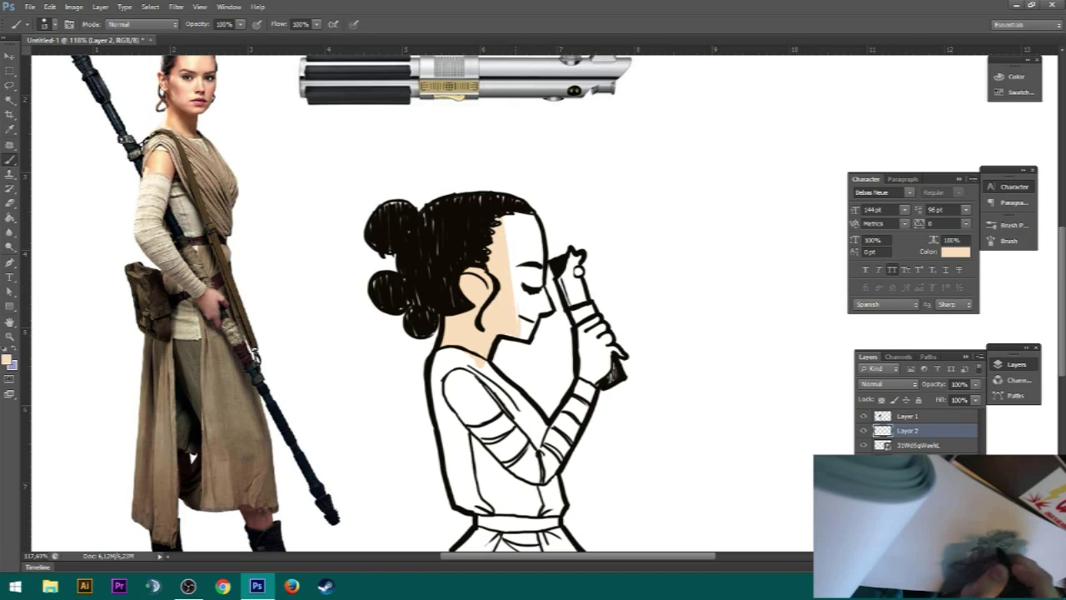
drag(506, 219, 513, 294)
mouse_move(512, 217)
mouse_down()
mouse_move(523, 338)
mouse_move(536, 315)
mouse_up()
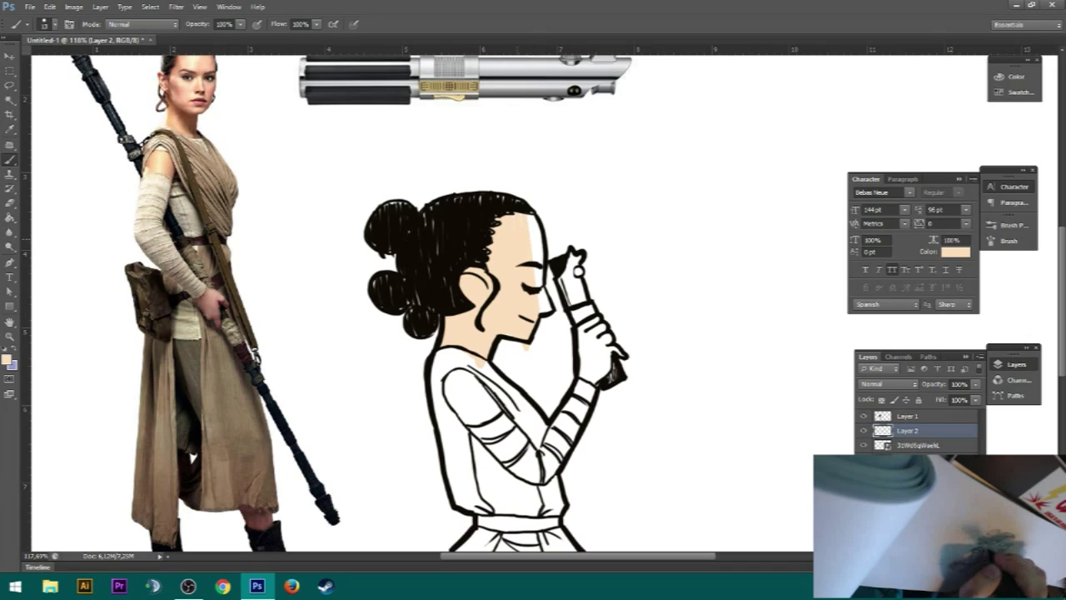
drag(531, 214, 544, 313)
drag(537, 215, 537, 266)
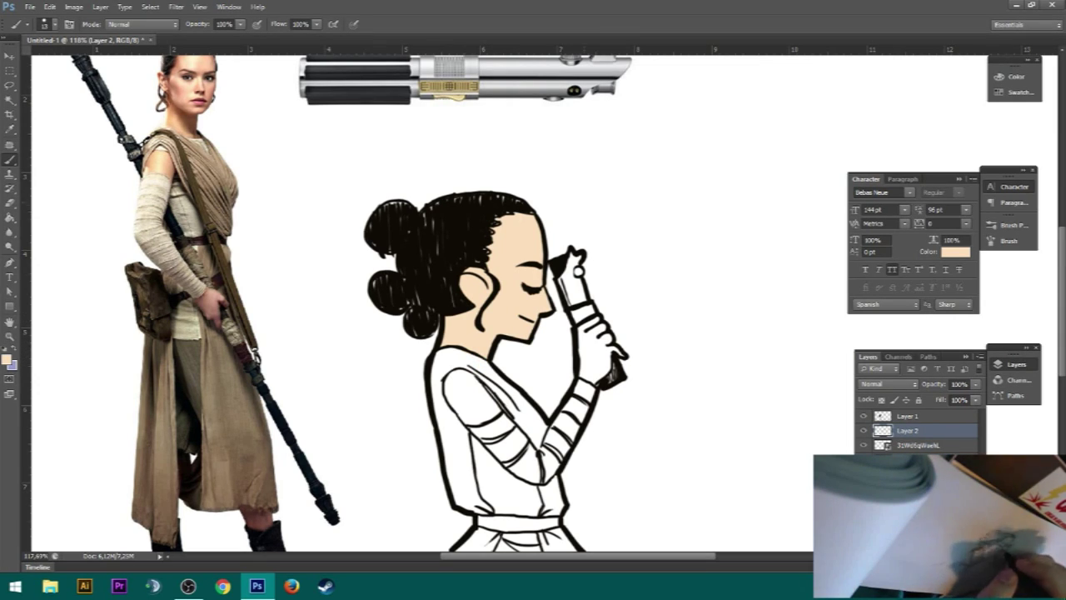
Step: Fill the hand and fingers gripping the lightsaber with the same skin tone
mouse_move(589, 336)
mouse_down()
mouse_move(591, 373)
mouse_move(581, 367)
mouse_up()
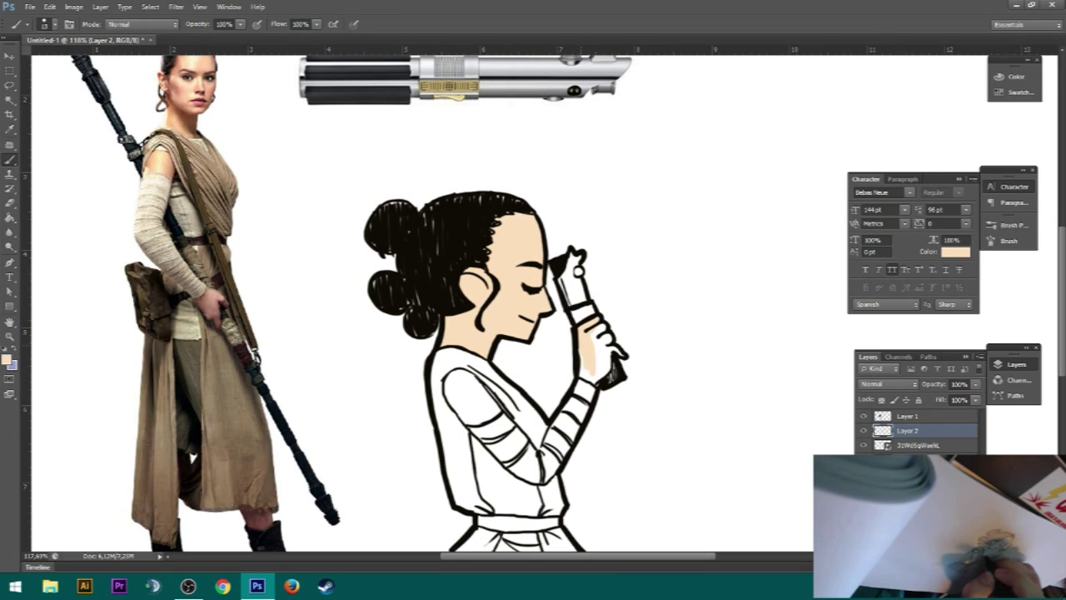
drag(598, 380, 610, 348)
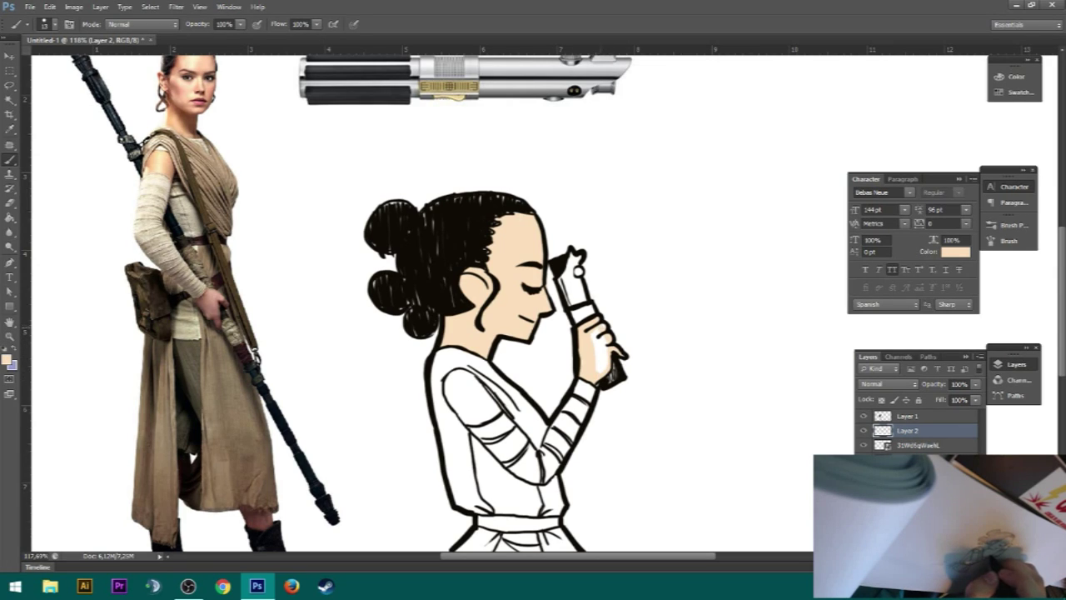
mouse_move(602, 336)
mouse_down()
mouse_move(601, 371)
mouse_move(605, 354)
mouse_up()
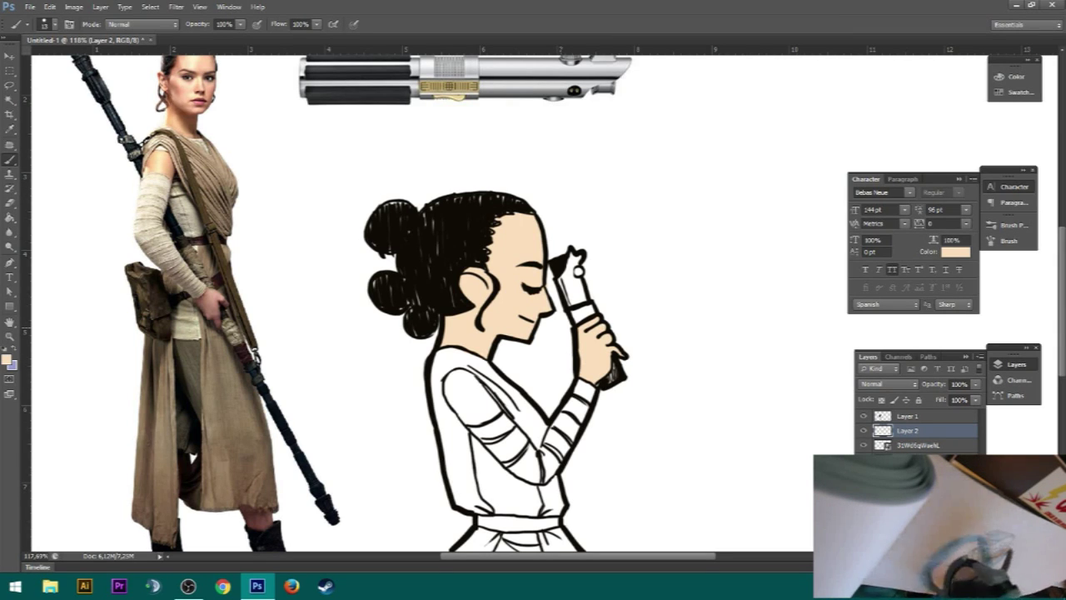
key(alt+Tab)
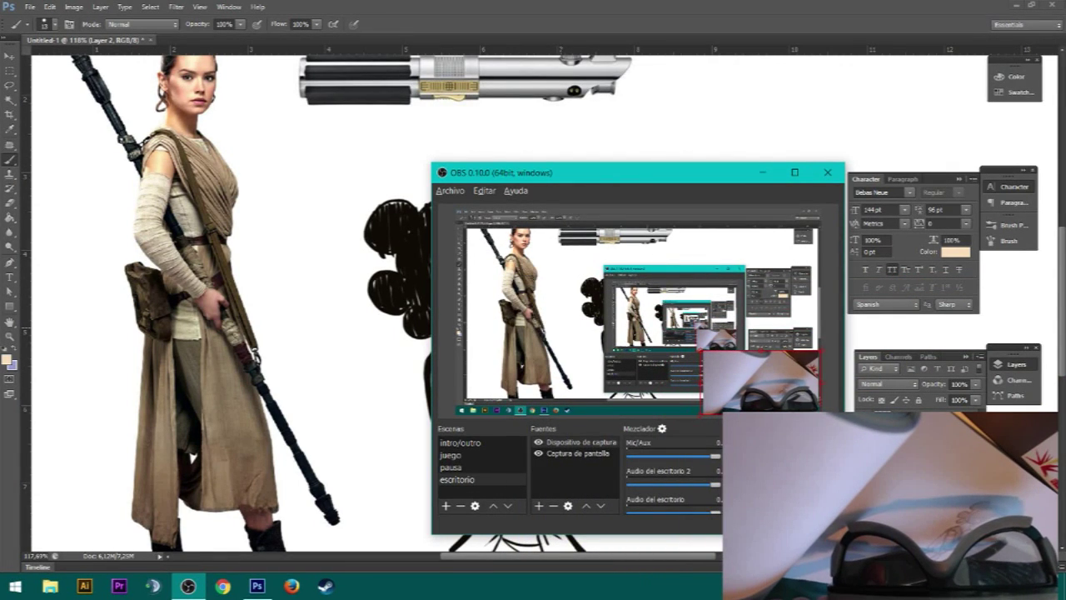
click(761, 172)
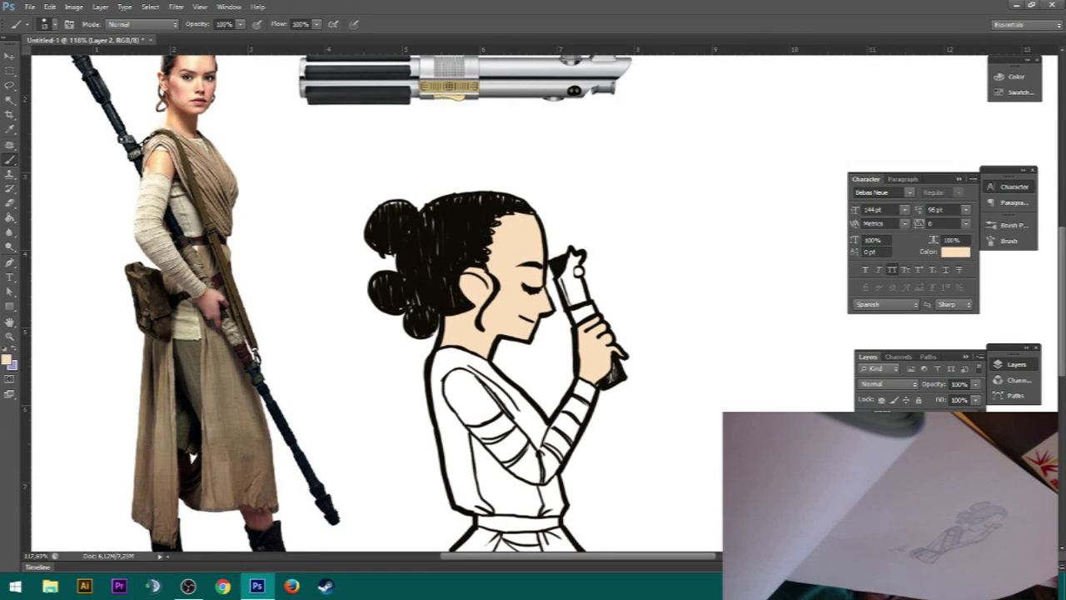
Step: Sample the cream of the reference's arm wraps and paint the wrappings on the upper arm down to the elbow
drag(499, 350, 522, 343)
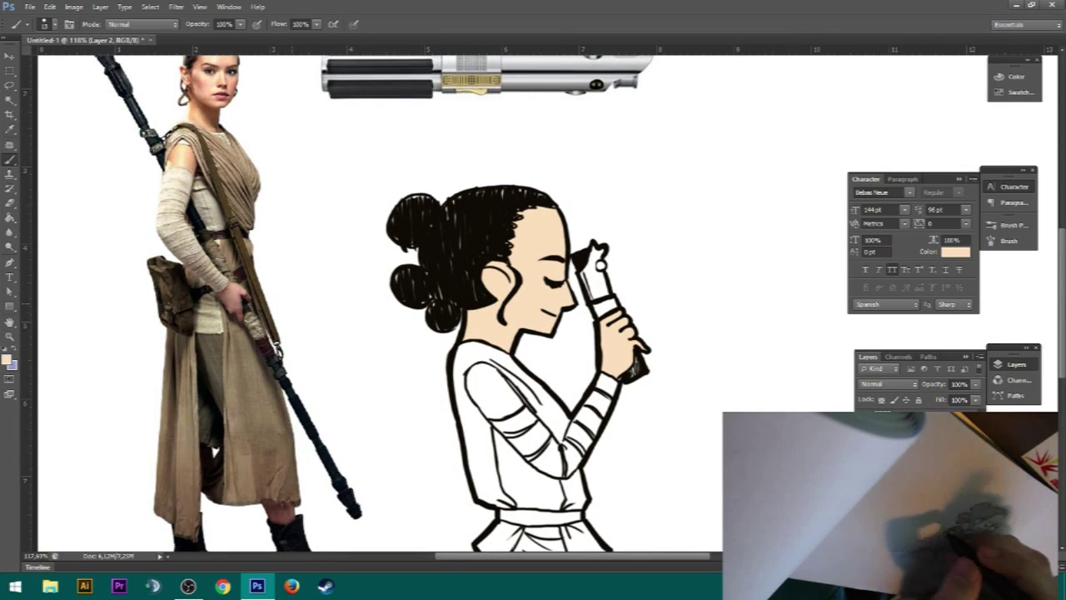
alt+click(177, 181)
alt+click(176, 176)
key(z)
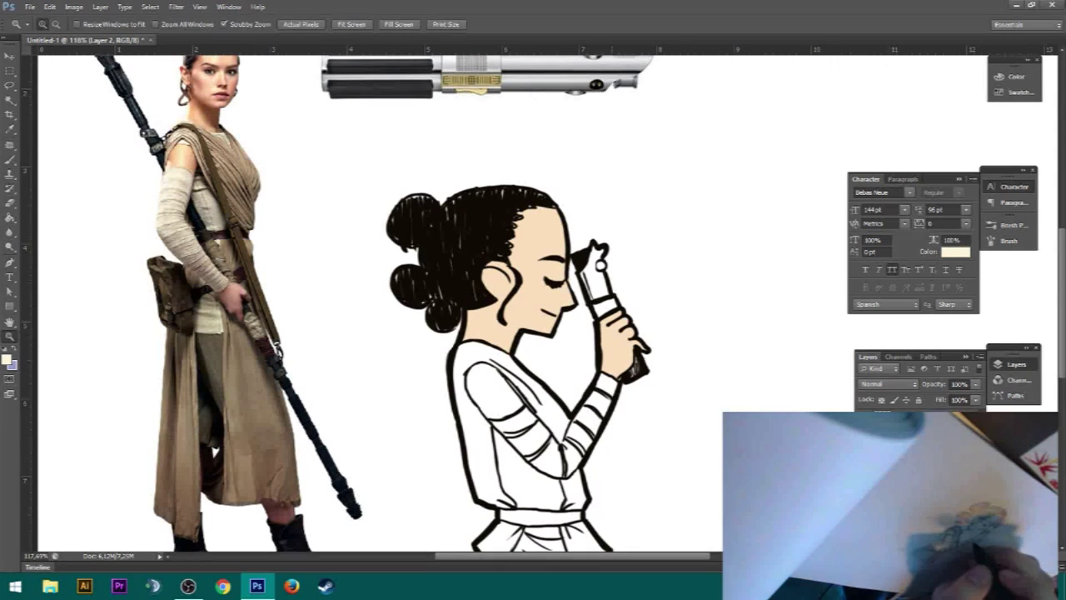
drag(526, 431, 626, 432)
key(b)
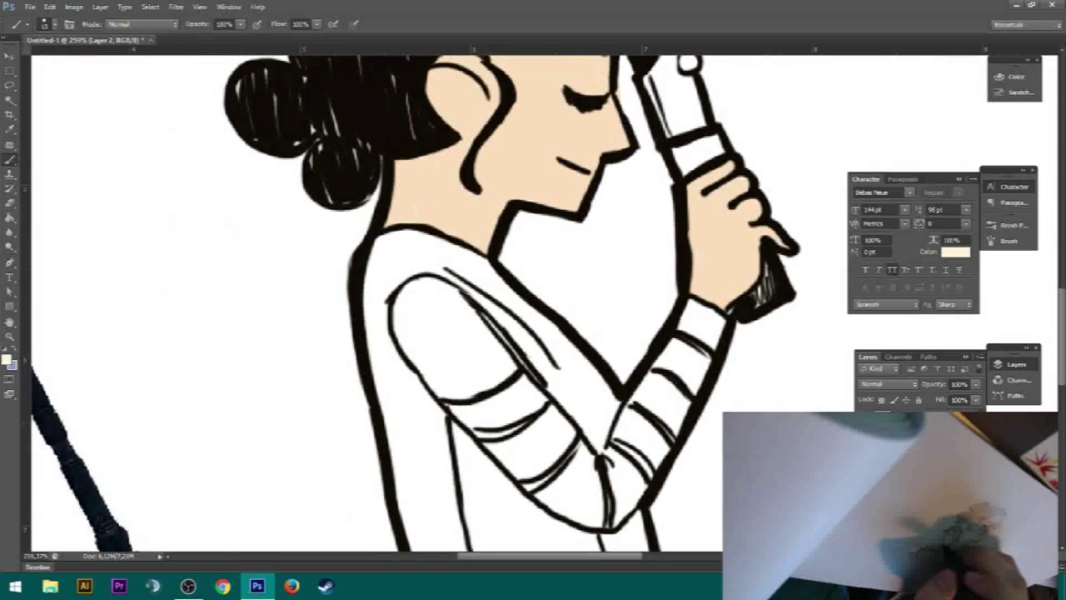
mouse_move(463, 414)
mouse_down()
mouse_move(477, 420)
mouse_move(527, 391)
mouse_move(537, 408)
mouse_up()
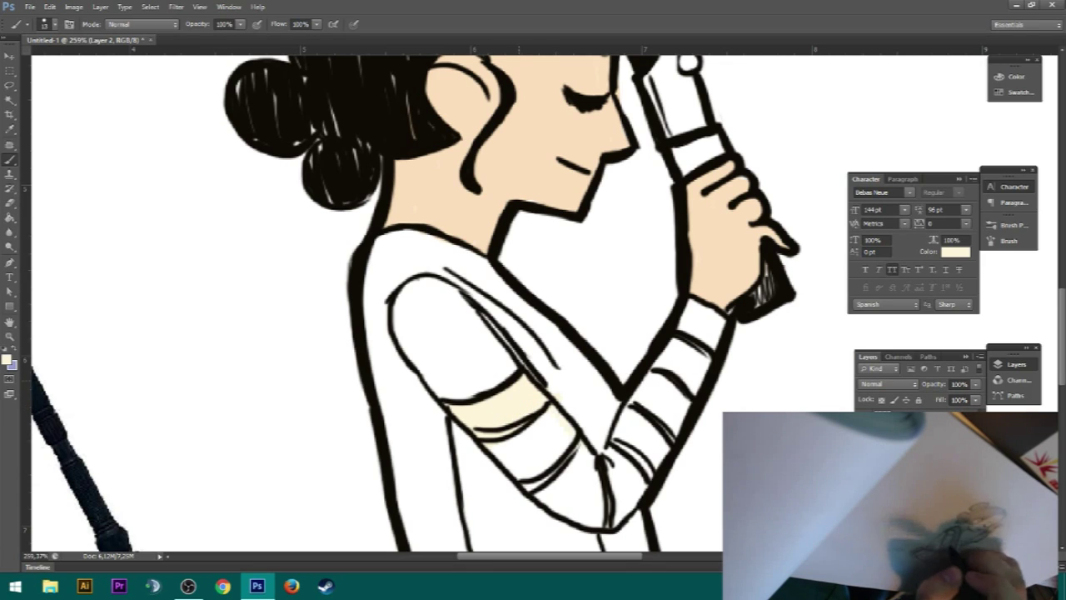
drag(498, 450, 560, 498)
drag(518, 463, 565, 419)
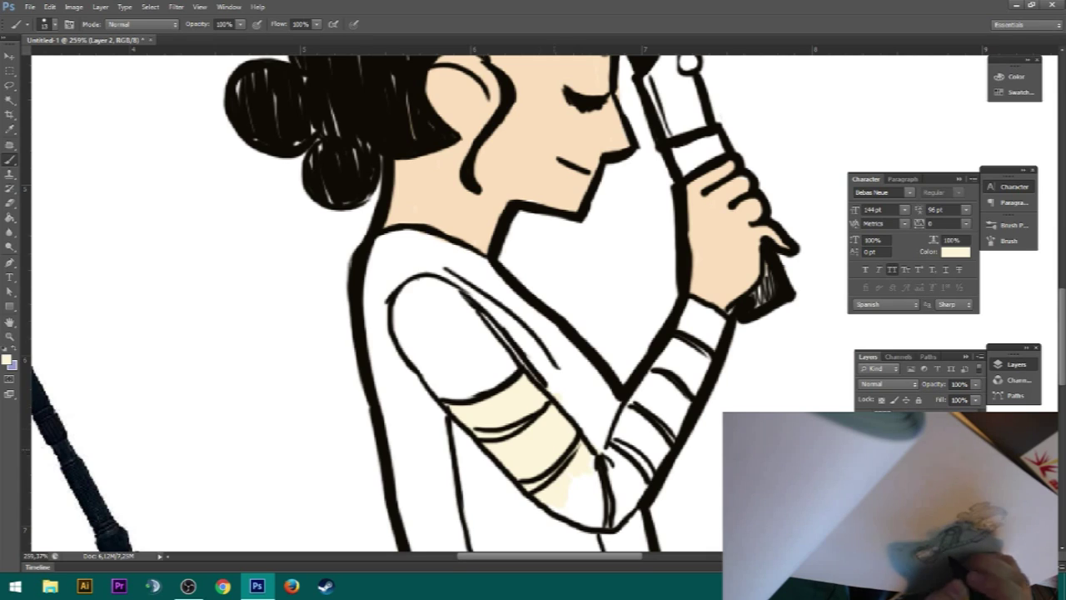
drag(570, 490, 597, 504)
Step: Paint the forearm wrappings from the elbow up to the wrist in the same cream
mouse_move(656, 458)
mouse_down()
mouse_move(624, 498)
mouse_move(623, 471)
mouse_move(582, 479)
mouse_move(645, 436)
mouse_move(657, 403)
mouse_up()
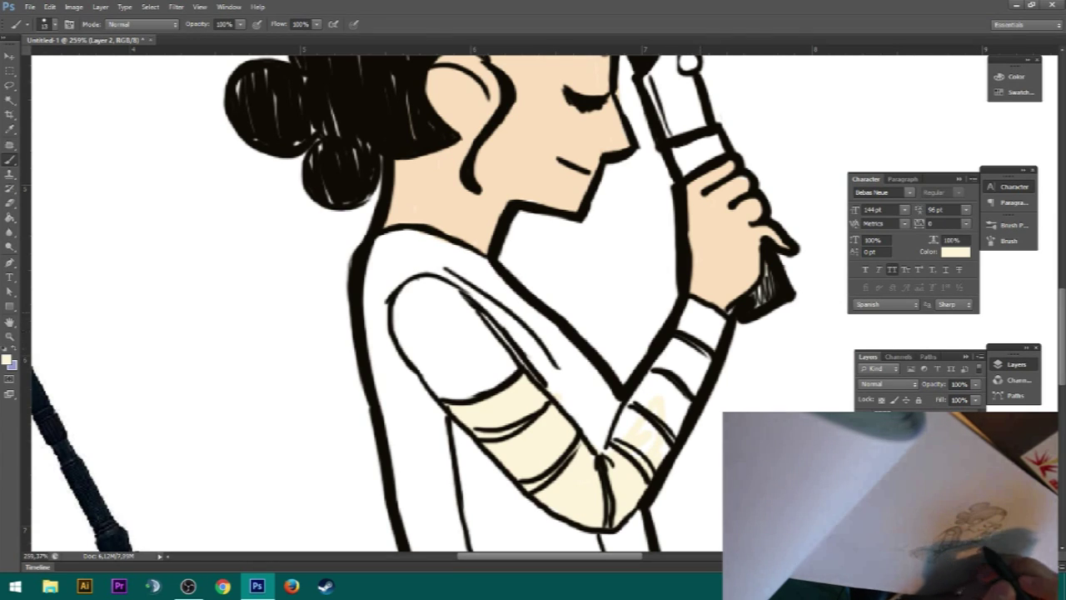
mouse_move(698, 306)
mouse_down()
mouse_move(717, 325)
mouse_move(626, 420)
mouse_up()
drag(698, 326, 659, 391)
drag(684, 349, 673, 421)
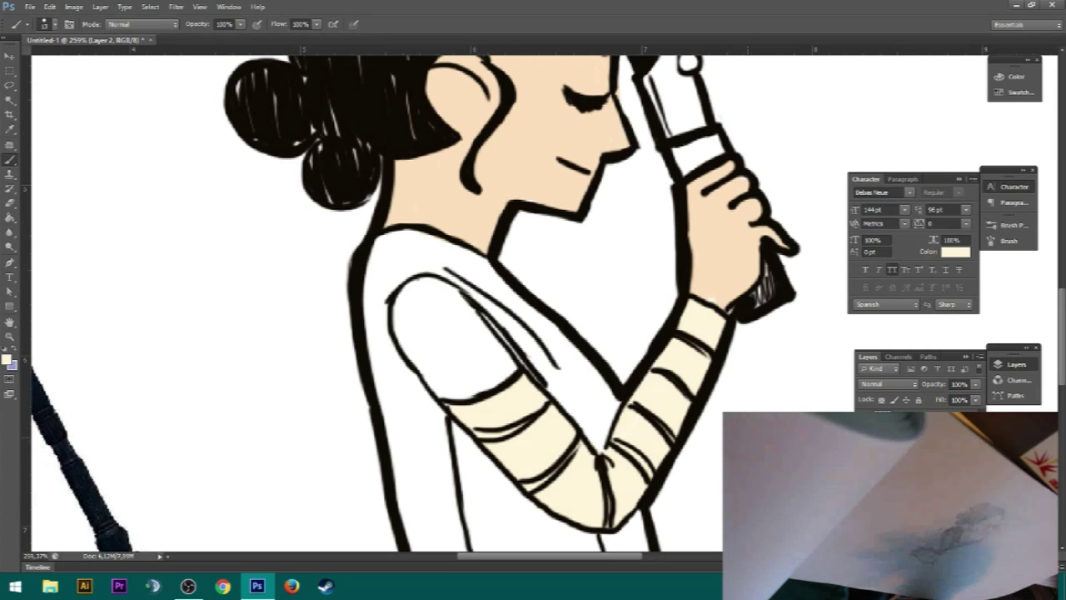
Step: Fill the undershirt area between the bent arm and the belt with the cream colour
alt+click(725, 296)
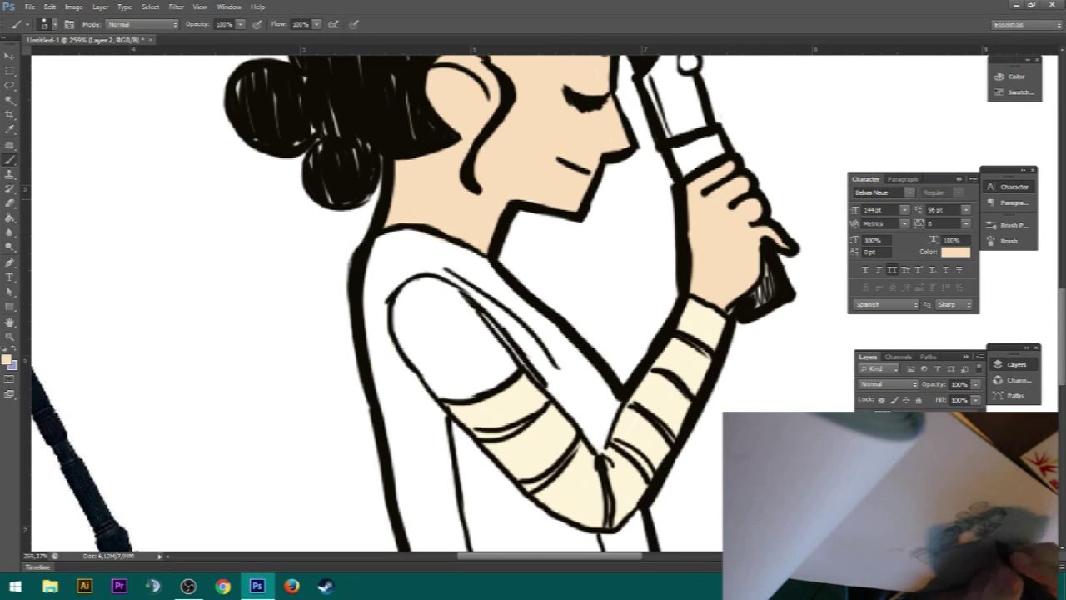
drag(543, 184, 522, 277)
scroll(400, 300, up, 1)
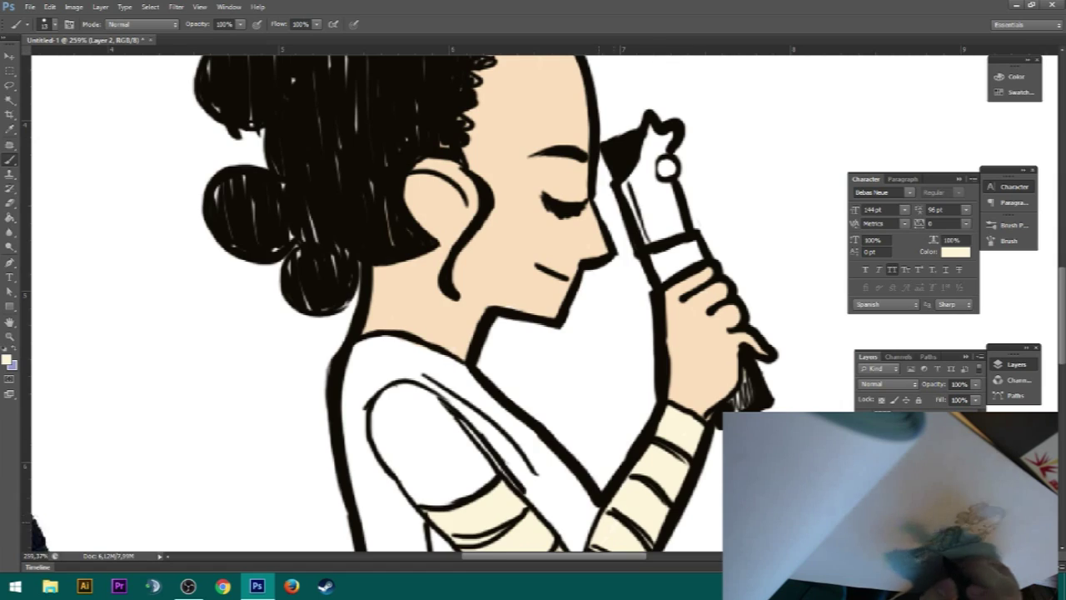
drag(693, 423, 737, 76)
mouse_move(637, 354)
mouse_down()
mouse_move(556, 354)
mouse_move(565, 454)
mouse_up()
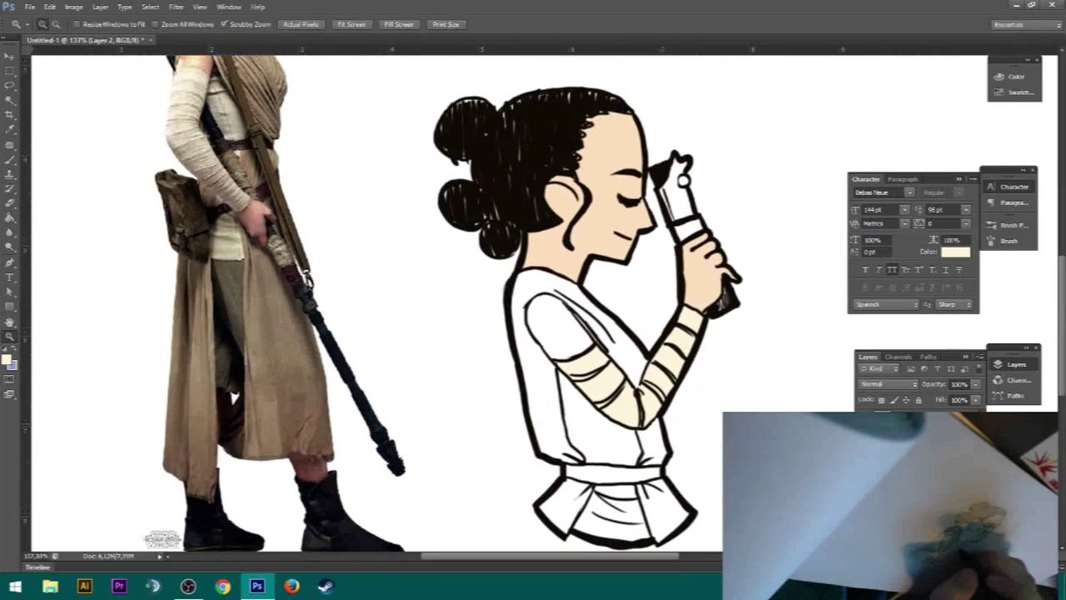
key(b)
drag(571, 398, 595, 445)
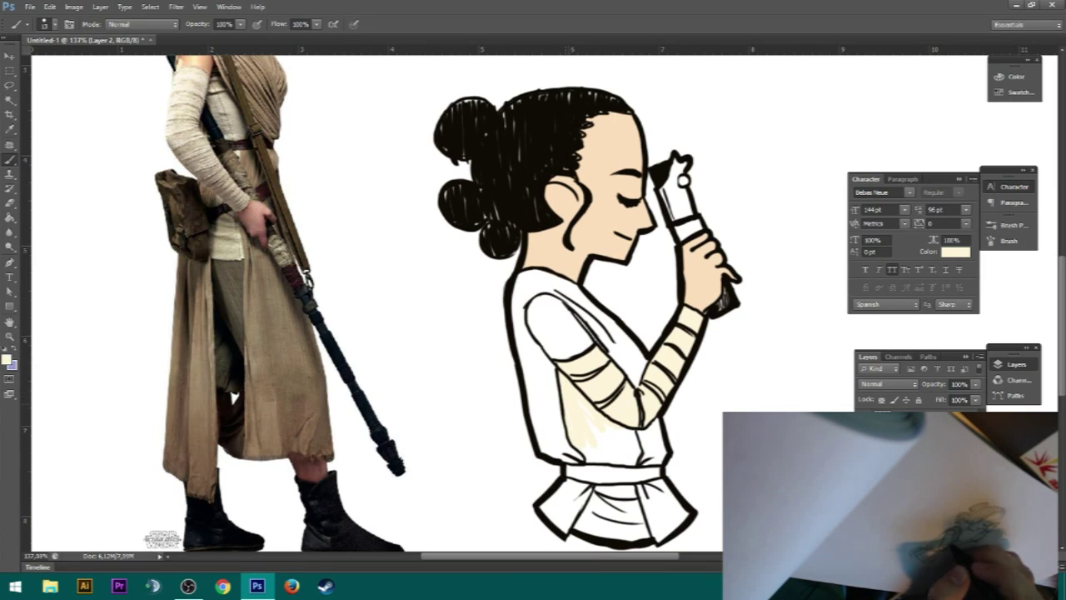
mouse_move(589, 442)
mouse_down()
mouse_move(600, 455)
mouse_move(602, 437)
mouse_move(607, 450)
mouse_move(620, 446)
mouse_up()
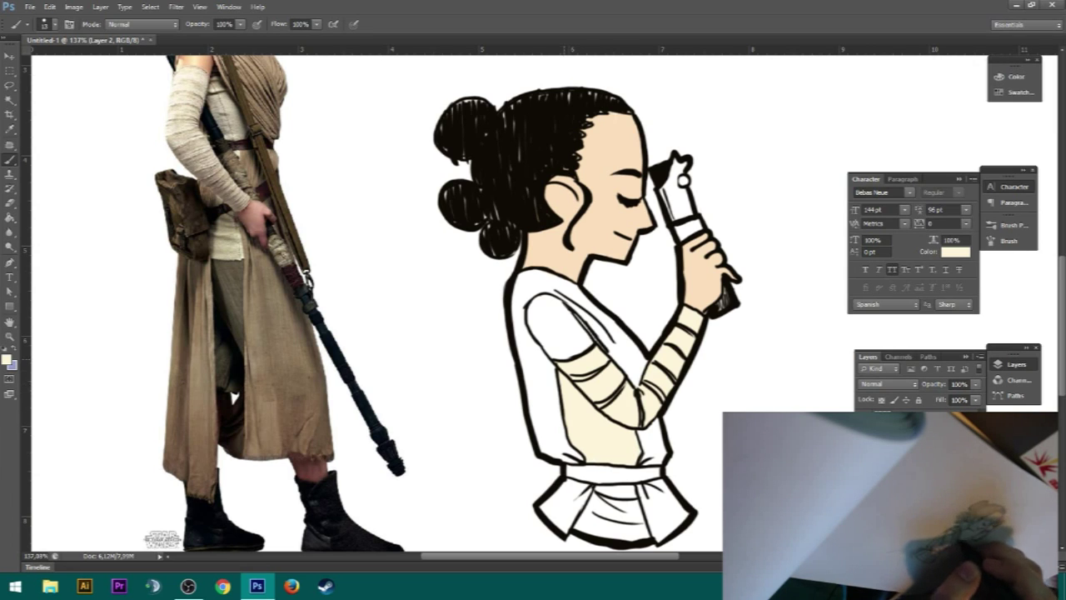
Step: Paint the central undershirt panel below the belt in cream
drag(589, 458, 522, 301)
drag(522, 301, 558, 290)
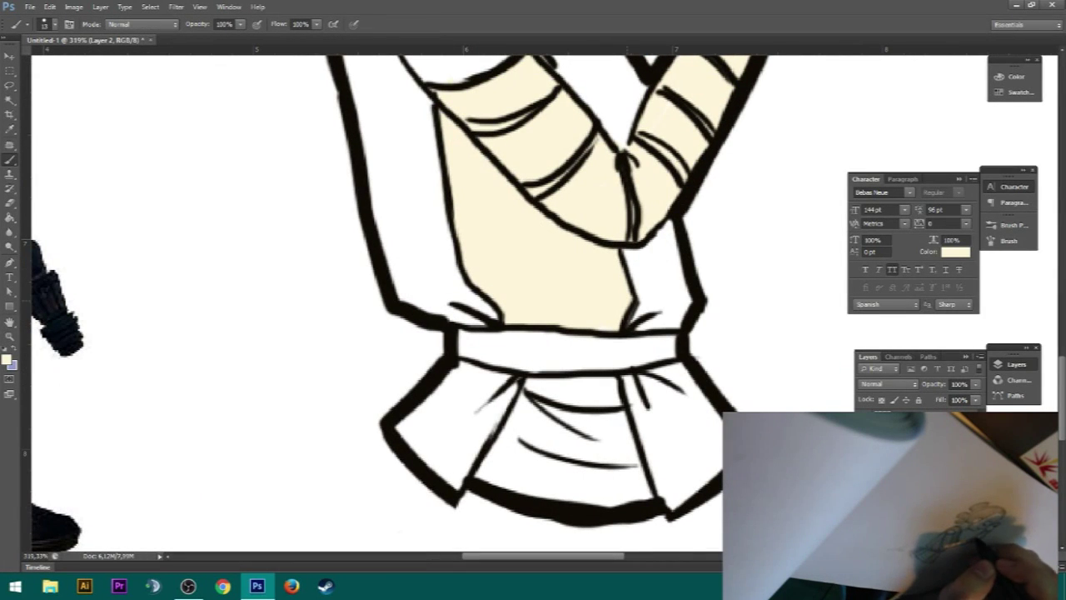
mouse_move(532, 385)
mouse_down()
mouse_move(607, 387)
mouse_move(628, 458)
mouse_move(612, 497)
mouse_move(504, 481)
mouse_move(498, 443)
mouse_move(504, 465)
mouse_move(553, 441)
mouse_move(553, 467)
mouse_move(575, 395)
mouse_up()
mouse_move(578, 480)
mouse_down()
mouse_move(597, 426)
mouse_move(617, 480)
mouse_move(629, 479)
mouse_up()
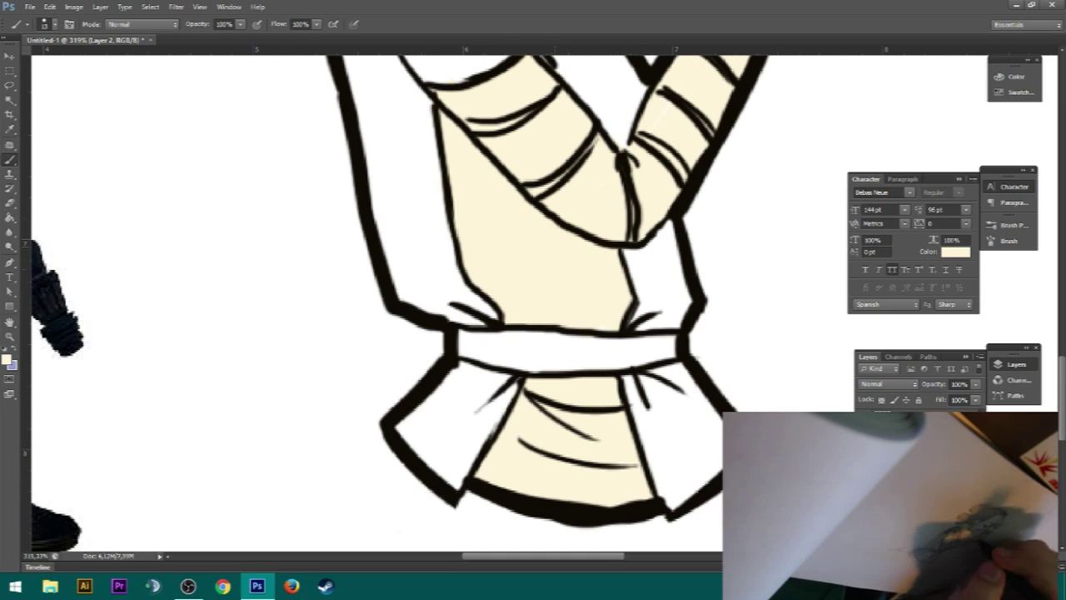
Step: Set the paint colour to C 0, M 0 and K 20 and shade the undershirt panel directly under the belt
click(1015, 77)
double_click(959, 81)
text(0)
key(Tab)
text(0)
key(Tab)
key(Tab)
text(20)
key(Return)
mouse_move(528, 382)
mouse_down()
mouse_move(613, 385)
mouse_move(589, 390)
mouse_up()
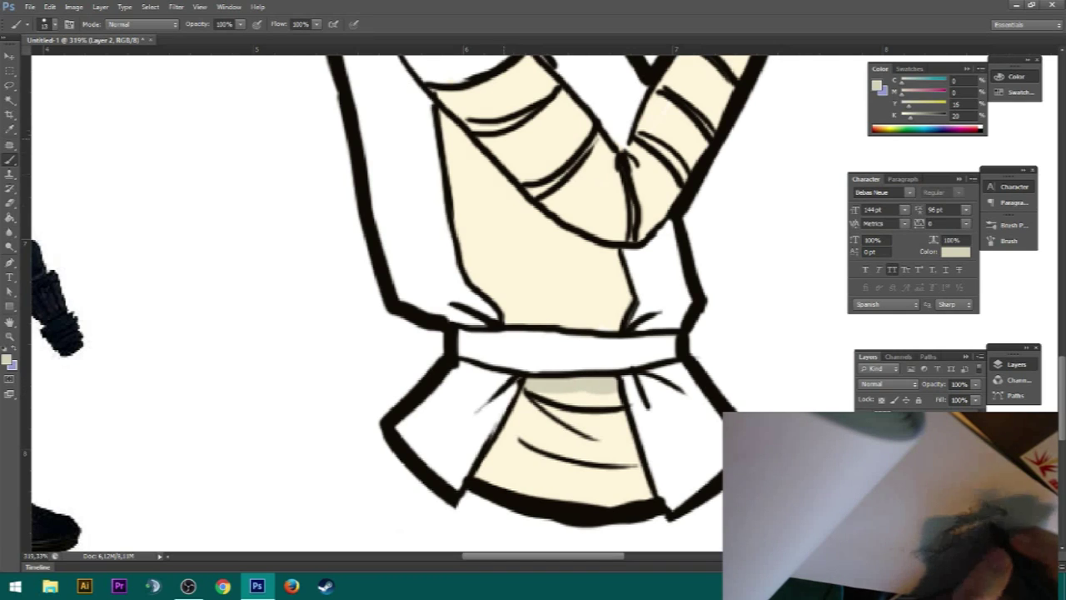
Step: Paint a grey-beige shadow on the undershirt along the underside of the arm and touch up the shadow below the belt
drag(441, 112, 546, 218)
drag(456, 145, 584, 265)
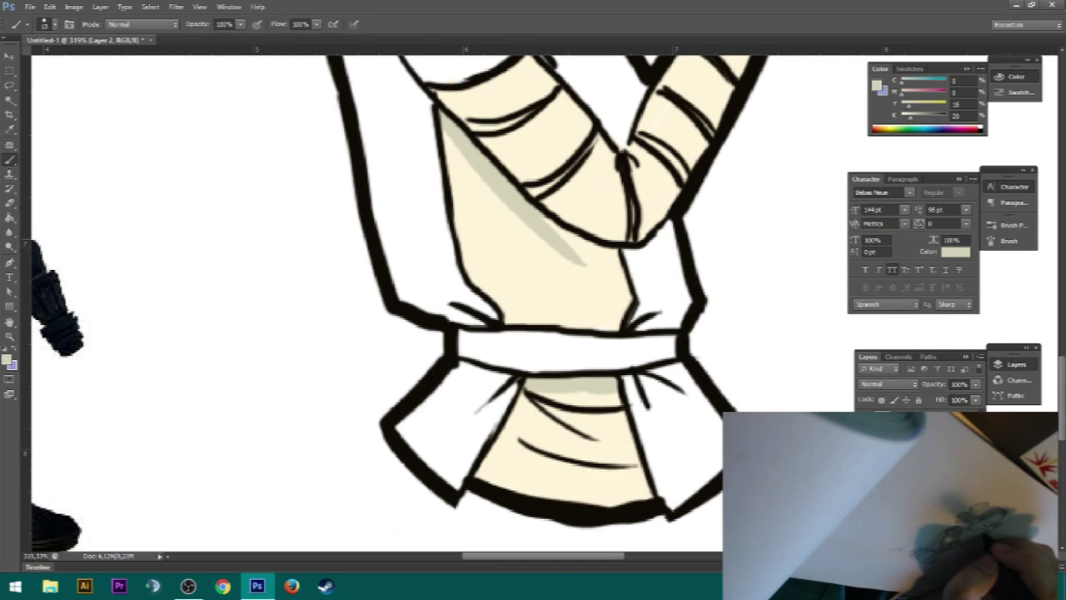
drag(547, 224, 620, 265)
drag(541, 240, 620, 266)
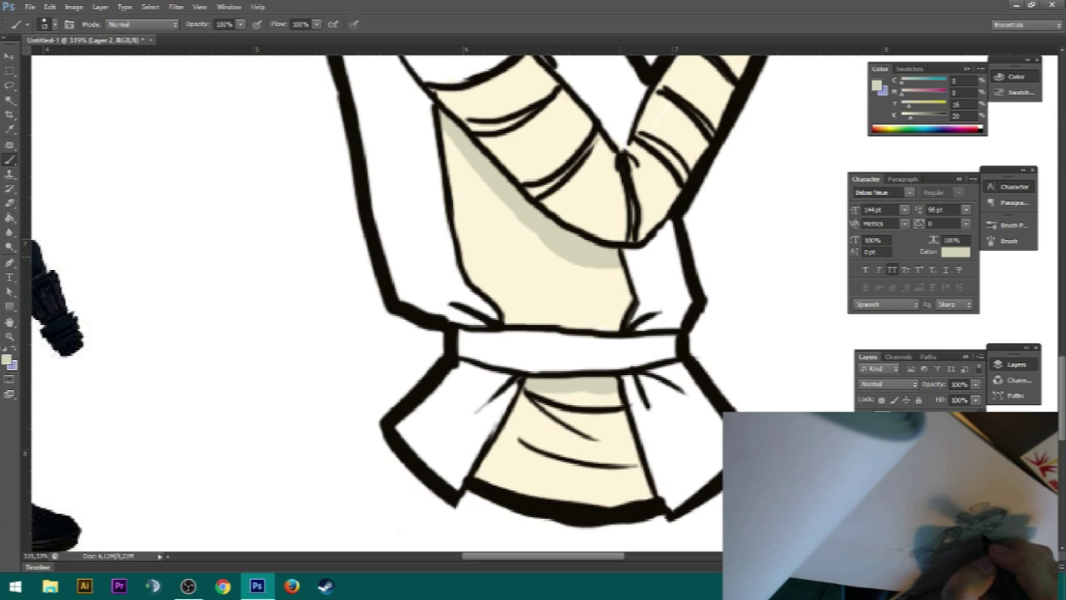
drag(443, 131, 497, 196)
drag(448, 148, 540, 241)
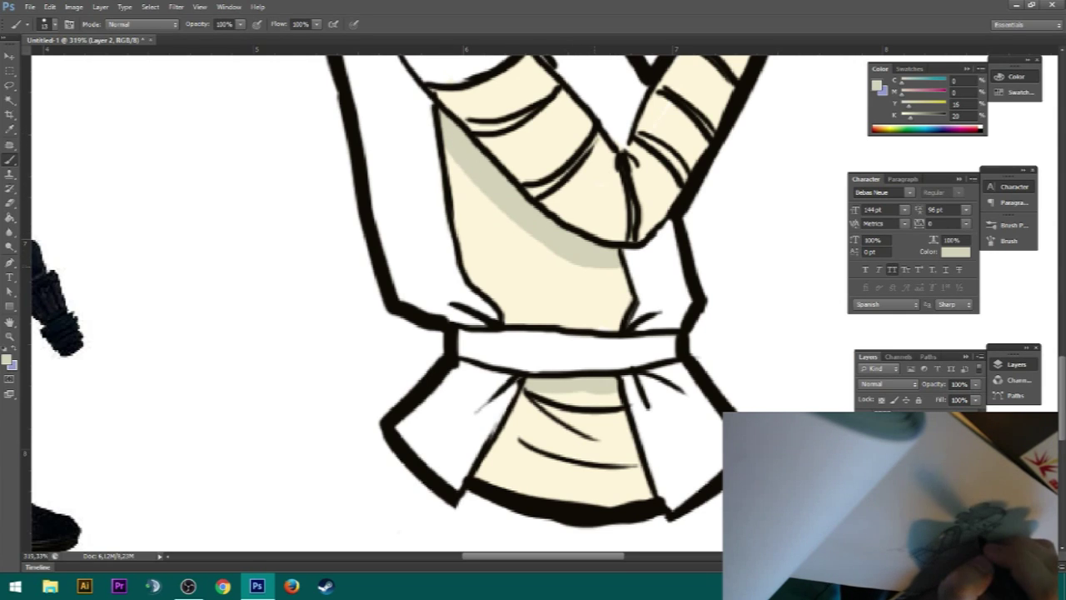
drag(540, 386, 617, 385)
Step: Sample the skin tone and fill the bare upper arm between the armhole and the wrappings
mouse_move(617, 208)
mouse_down()
mouse_move(583, 385)
mouse_move(546, 381)
mouse_move(558, 381)
mouse_up()
alt+click(567, 374)
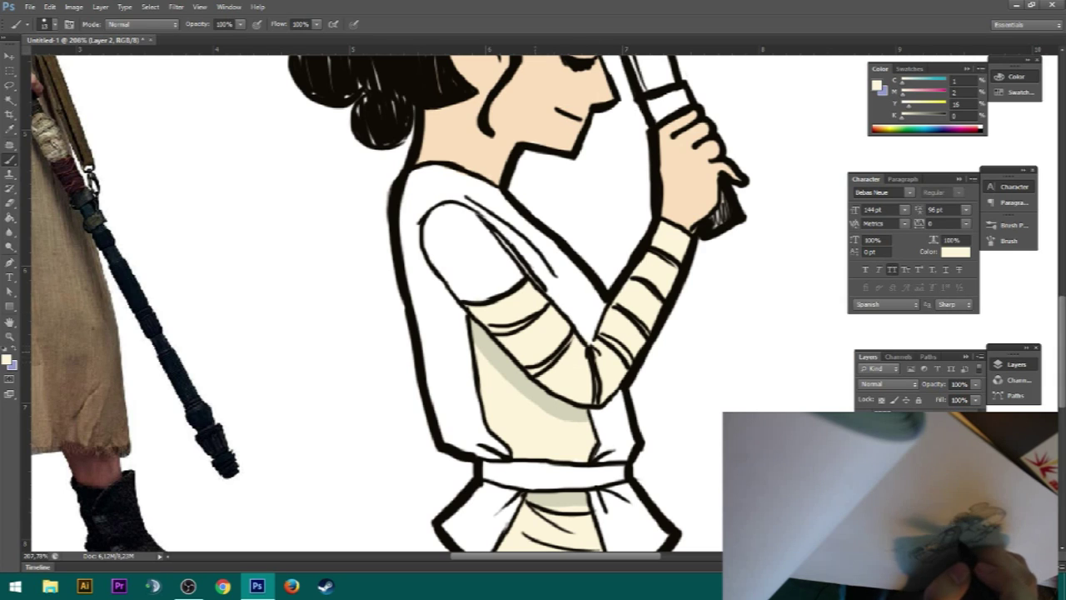
mouse_move(554, 275)
mouse_down()
mouse_move(568, 336)
mouse_move(614, 398)
mouse_up()
alt+click(526, 269)
mouse_move(522, 356)
mouse_down()
mouse_move(510, 360)
mouse_move(519, 415)
mouse_move(573, 406)
mouse_move(529, 341)
mouse_move(505, 331)
mouse_move(489, 380)
mouse_move(505, 403)
mouse_up()
mouse_move(508, 343)
mouse_down()
mouse_move(566, 398)
mouse_move(518, 363)
mouse_up()
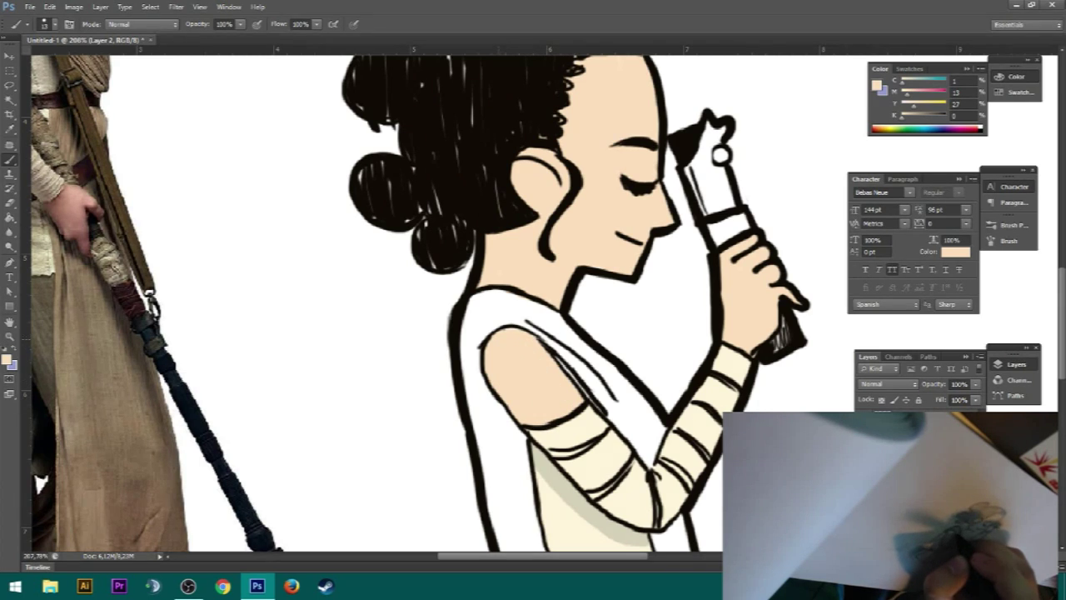
Step: Clean up the stray line end at the armhole on Layer 1 and make Layer 2 active again
drag(546, 388, 629, 388)
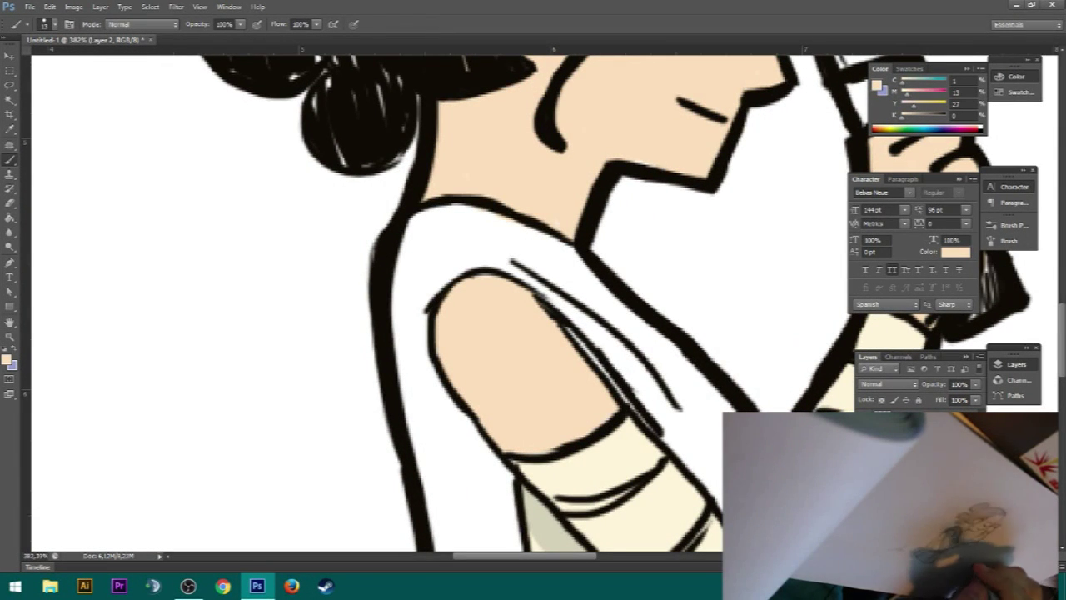
click(923, 423)
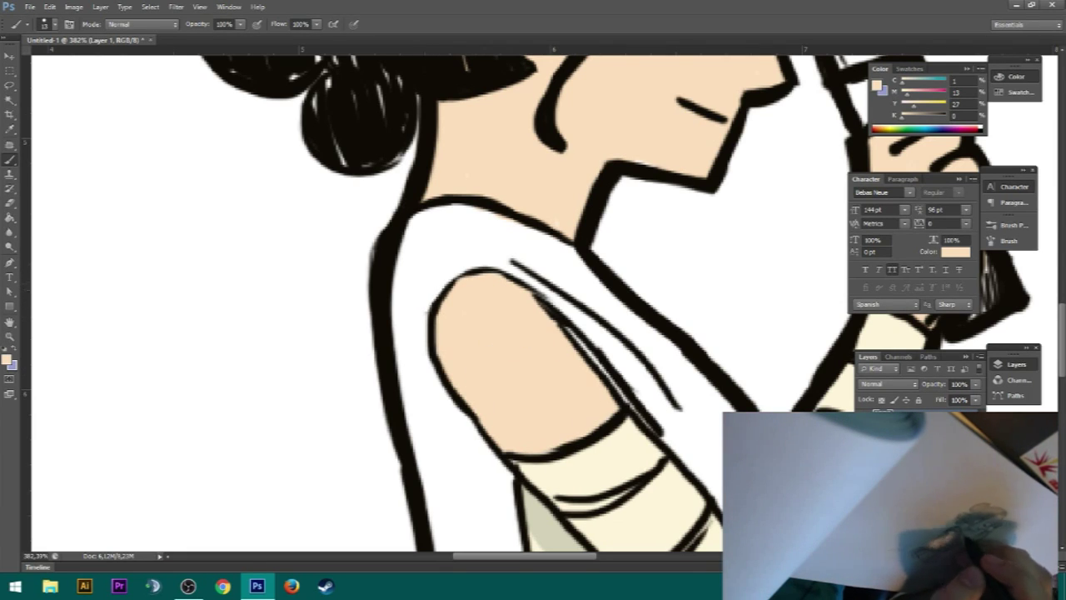
key(ctrl+z)
click(916, 454)
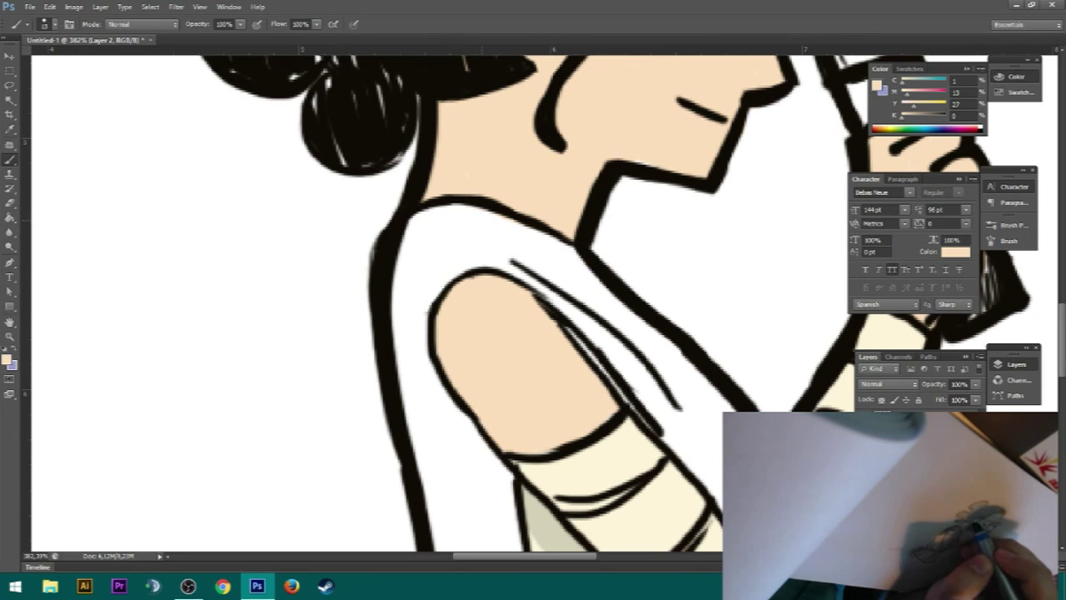
Step: Sample the tan of the reference's draped top and brush a first tan area onto the back side of the tunic
key(z)
drag(642, 356, 567, 356)
key(ctrl+minus)
key(b)
alt+click(353, 122)
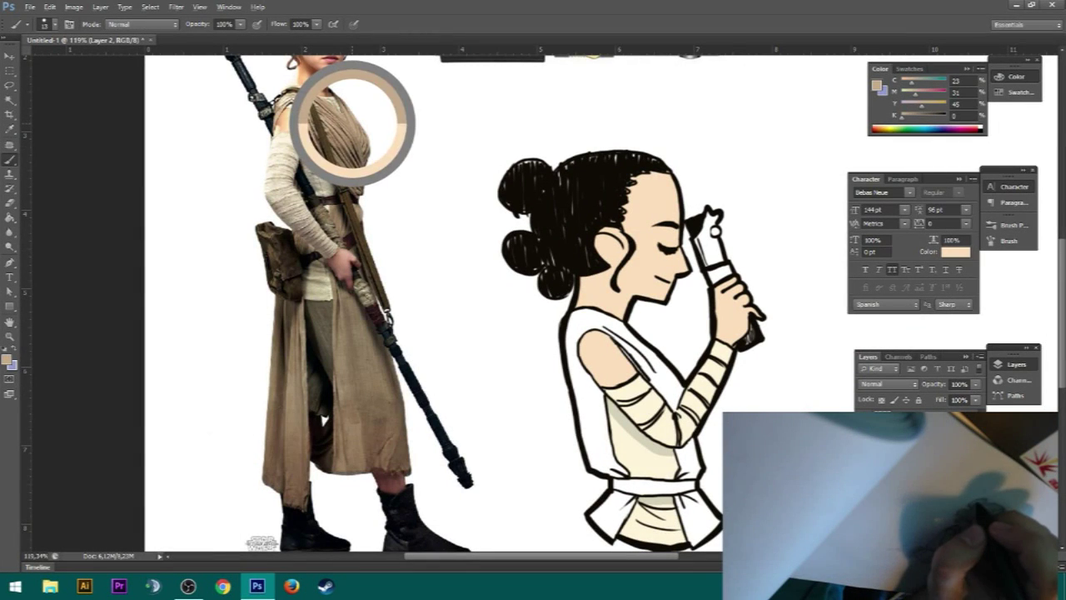
mouse_move(576, 374)
mouse_down()
mouse_move(594, 453)
mouse_move(609, 462)
mouse_up()
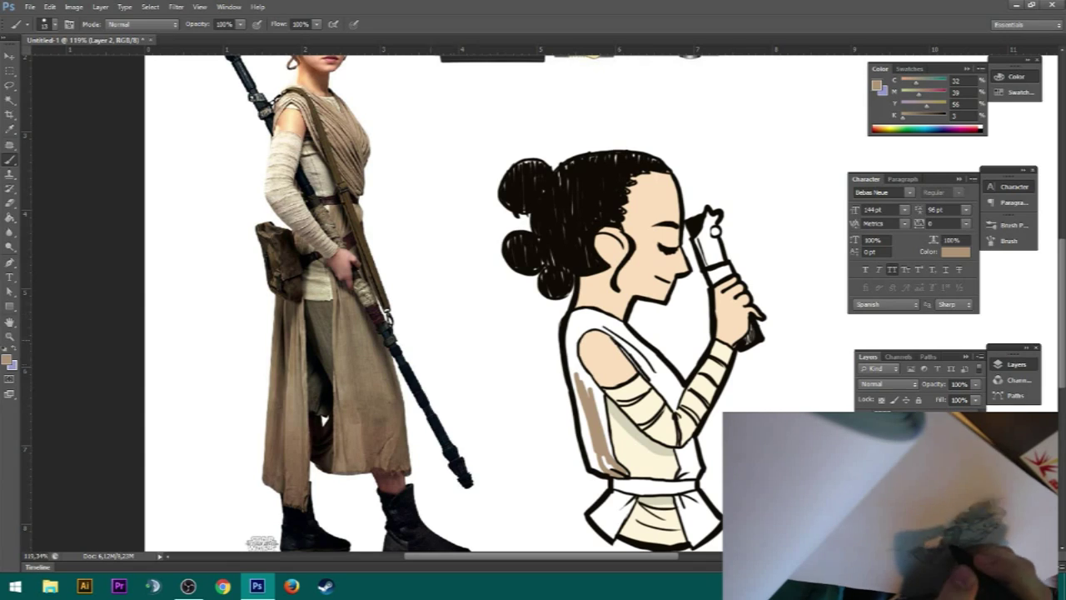
Step: Sample the dark maroon from the reference's belt and straps and fill the whole belt of the drawing with it
alt+click(334, 194)
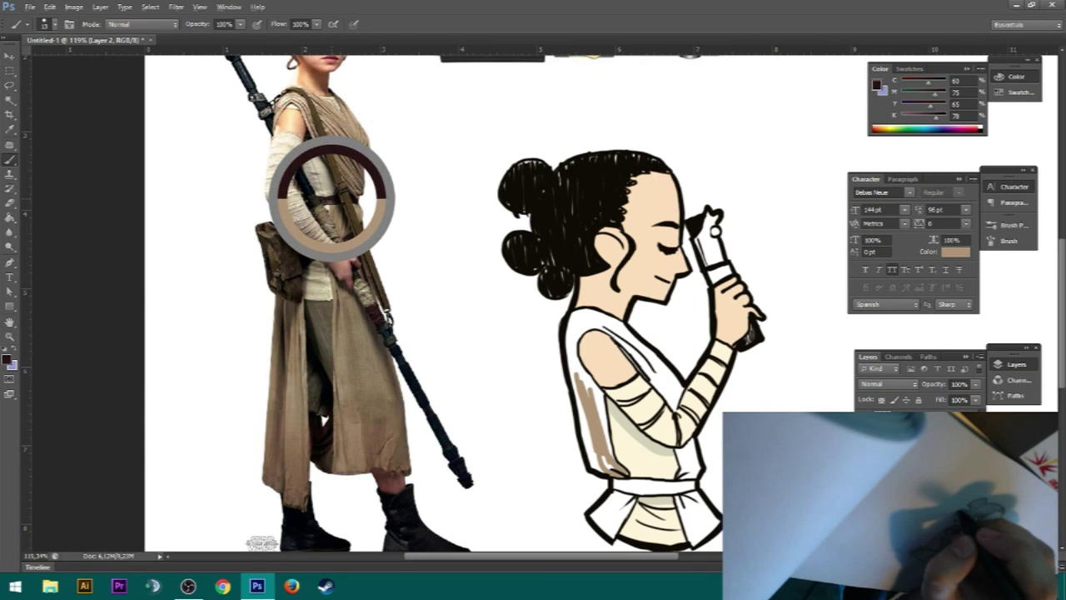
drag(614, 486, 691, 486)
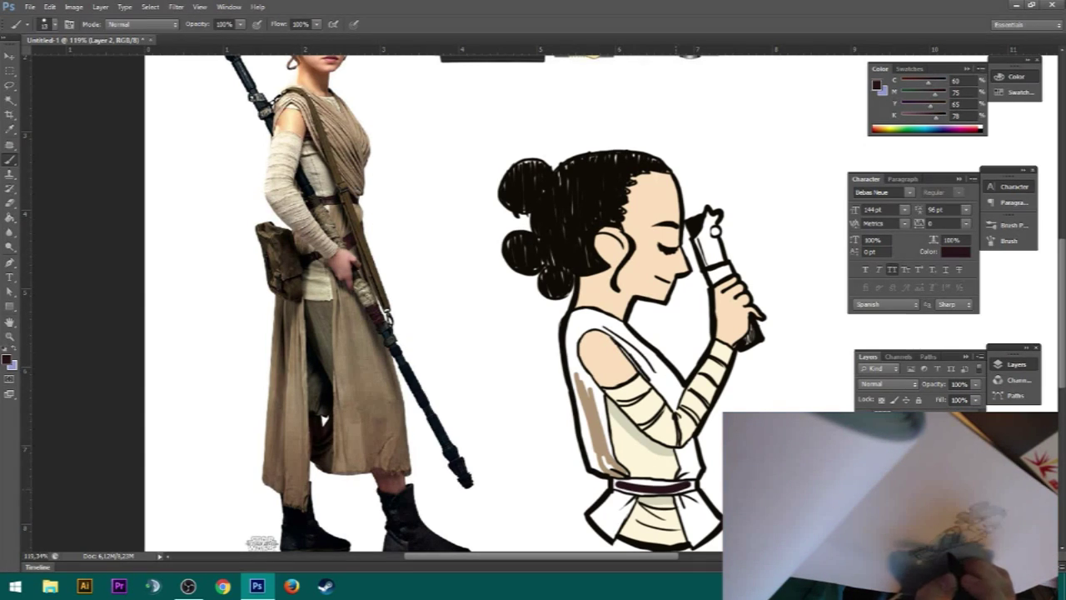
key(z)
drag(353, 249, 420, 249)
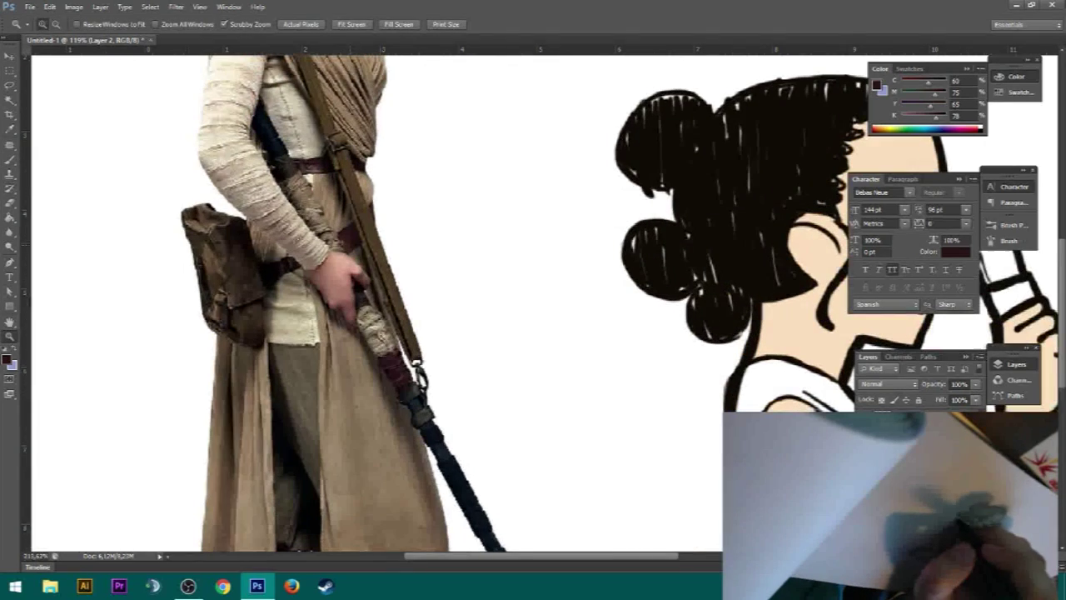
key(alt)
key(b)
alt+click(350, 241)
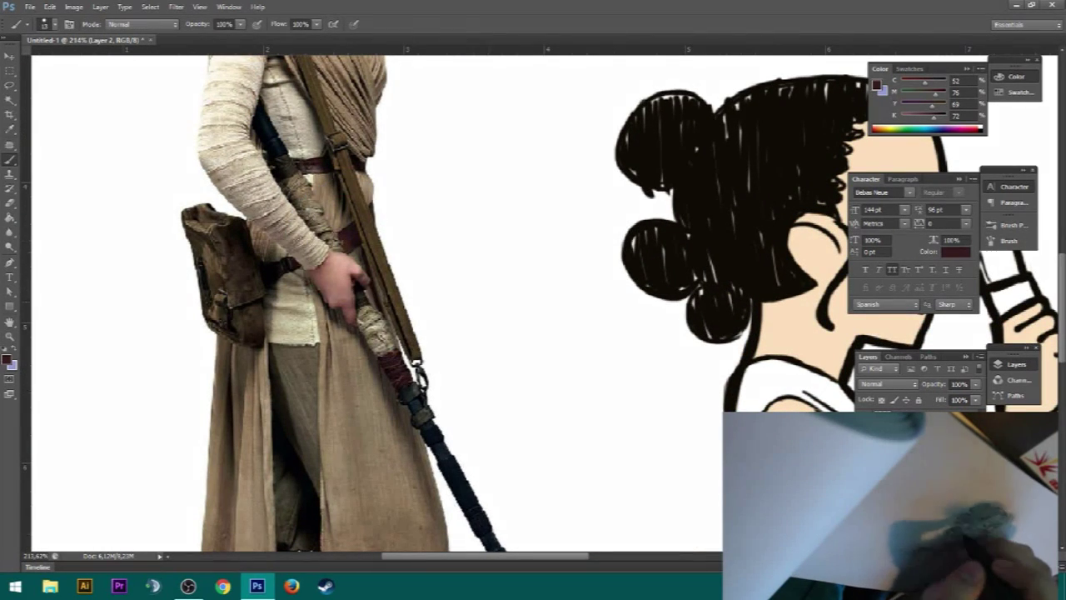
key(z)
drag(691, 466, 331, 210)
drag(509, 446, 558, 447)
key(b)
mouse_move(480, 394)
mouse_down()
mouse_move(464, 408)
mouse_move(442, 389)
mouse_move(636, 394)
mouse_move(659, 408)
mouse_move(438, 411)
mouse_up()
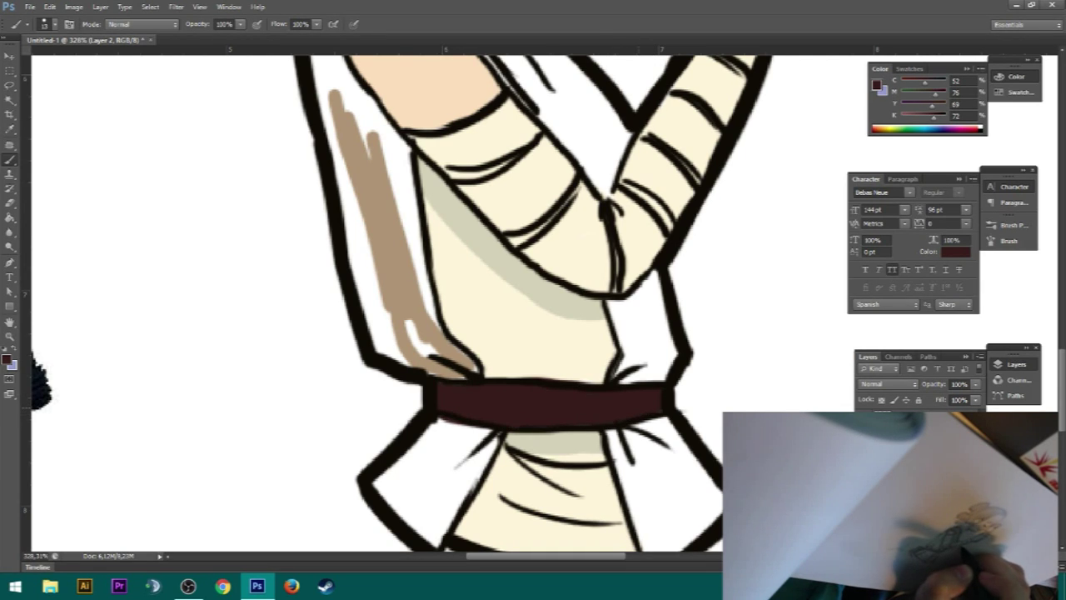
Step: Resample the tan from the tunic and fill its back panel from the belt up towards the shoulder
alt+click(390, 247)
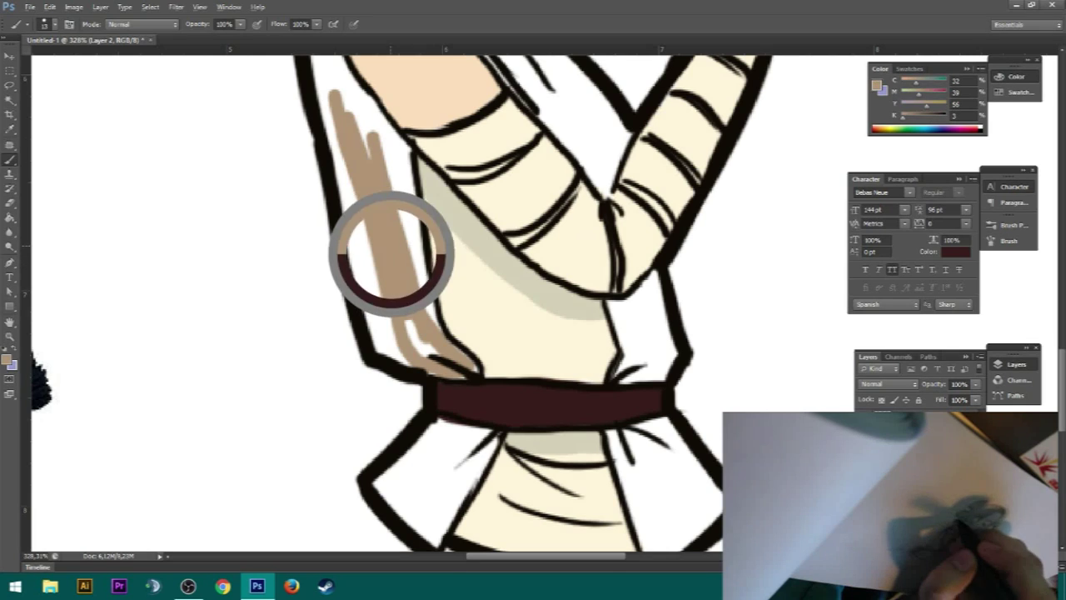
mouse_move(413, 338)
mouse_down()
mouse_move(410, 322)
mouse_move(445, 391)
mouse_up()
mouse_move(418, 207)
mouse_down()
mouse_move(441, 228)
mouse_move(461, 340)
mouse_move(452, 350)
mouse_up()
drag(431, 230, 475, 402)
mouse_move(437, 431)
mouse_down()
mouse_move(406, 399)
mouse_move(379, 255)
mouse_up()
drag(420, 412, 398, 283)
drag(432, 241, 486, 417)
mouse_move(438, 434)
mouse_down()
mouse_move(408, 294)
mouse_move(458, 399)
mouse_up()
mouse_move(433, 312)
mouse_down()
mouse_move(487, 383)
mouse_move(412, 271)
mouse_move(421, 246)
mouse_up()
mouse_move(425, 166)
mouse_down()
mouse_move(408, 218)
mouse_move(402, 320)
mouse_up()
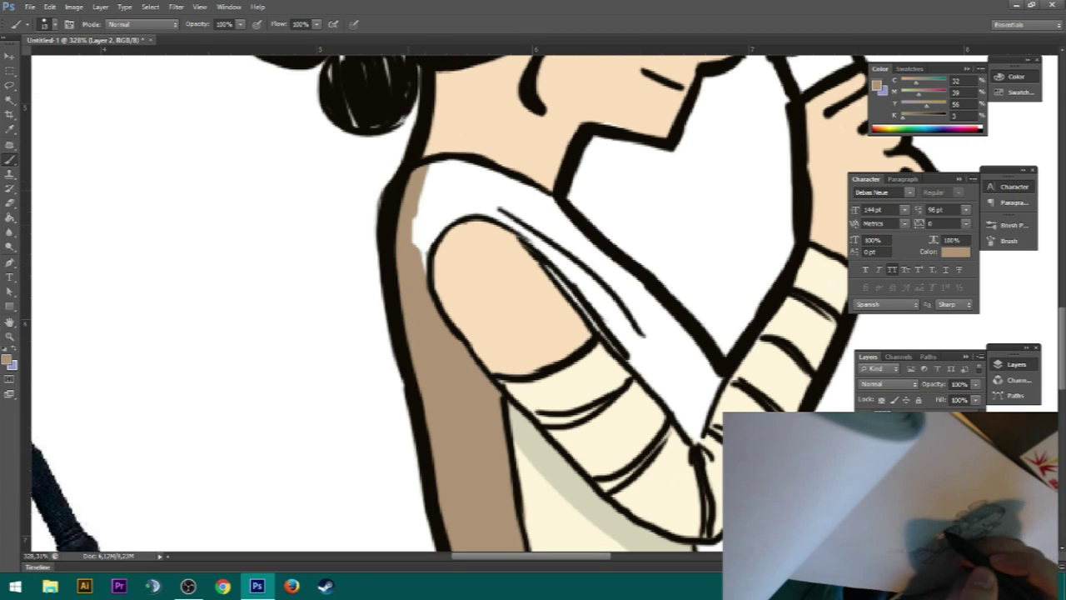
Step: Fill the tunic's shoulder and chest panel with tan, from the neckline down to the point between the arms
mouse_move(416, 183)
mouse_down()
mouse_move(424, 270)
mouse_move(454, 198)
mouse_move(433, 246)
mouse_move(458, 206)
mouse_move(426, 204)
mouse_up()
mouse_move(487, 185)
mouse_down()
mouse_move(426, 188)
mouse_move(426, 177)
mouse_move(520, 192)
mouse_move(563, 217)
mouse_move(449, 183)
mouse_move(488, 177)
mouse_move(581, 255)
mouse_up()
drag(491, 215, 525, 233)
drag(520, 233, 590, 273)
mouse_move(531, 213)
mouse_down()
mouse_move(674, 318)
mouse_move(721, 380)
mouse_move(701, 424)
mouse_up()
mouse_move(713, 375)
mouse_down()
mouse_move(689, 443)
mouse_move(676, 408)
mouse_move(636, 383)
mouse_move(561, 269)
mouse_move(631, 321)
mouse_up()
drag(530, 243, 601, 308)
drag(546, 267, 642, 354)
drag(596, 328, 683, 406)
drag(601, 277, 694, 413)
mouse_move(623, 293)
mouse_down()
mouse_move(699, 391)
mouse_move(704, 374)
mouse_move(700, 388)
mouse_up()
Step: Touch up the arm's edge with sampled cream and skin tones, and fill the front tunic panel below the elbow with tan
alt+click(633, 408)
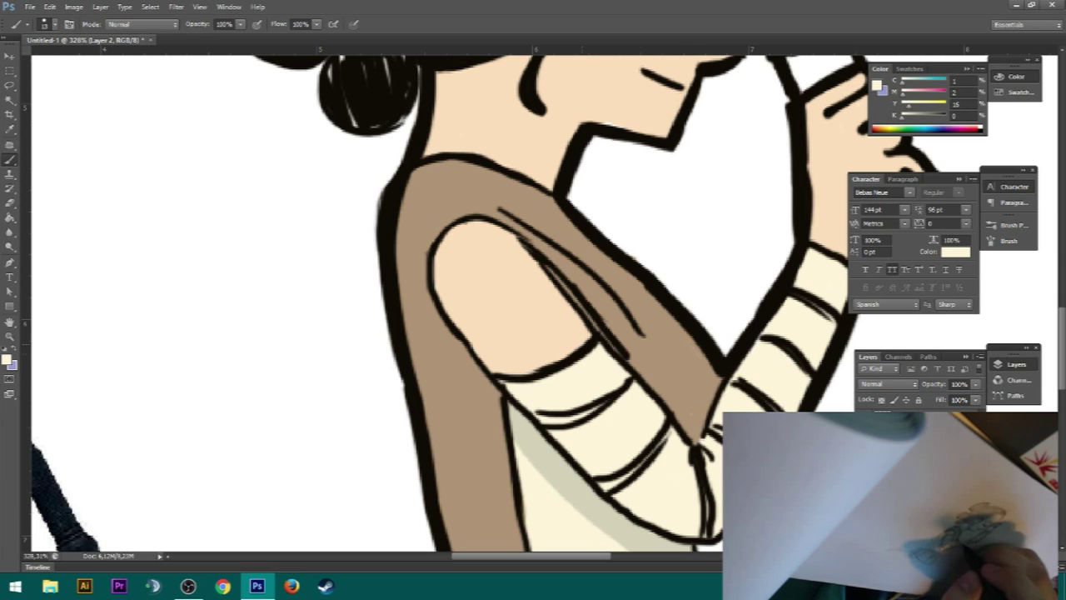
alt+click(547, 317)
drag(658, 391, 532, 231)
alt+click(554, 204)
mouse_move(571, 389)
mouse_down()
mouse_move(589, 402)
mouse_move(621, 366)
mouse_move(615, 356)
mouse_move(588, 438)
mouse_move(595, 458)
mouse_up()
mouse_move(600, 421)
mouse_down()
mouse_move(583, 450)
mouse_move(630, 446)
mouse_move(625, 376)
mouse_move(622, 441)
mouse_move(615, 391)
mouse_move(598, 449)
mouse_up()
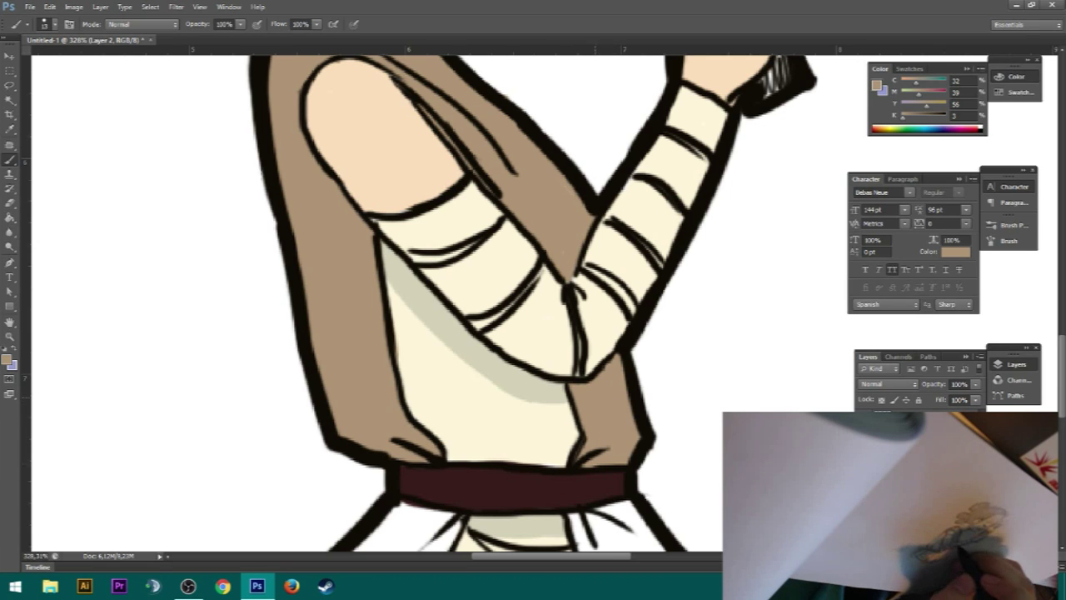
Step: Fill both flared tunic flaps below the belt with the same tan
drag(575, 450, 571, 310)
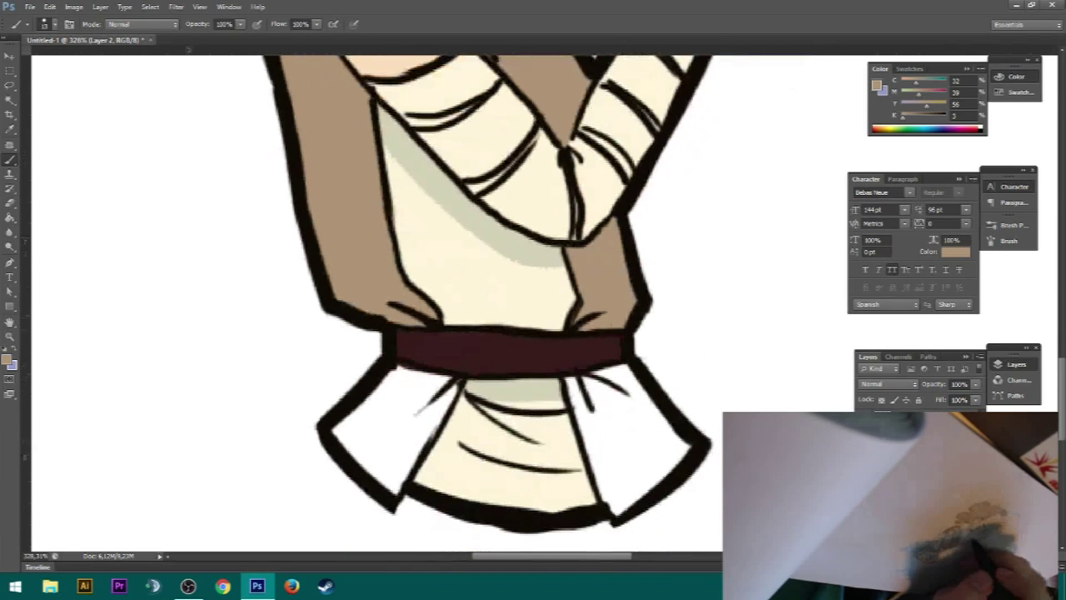
mouse_move(575, 387)
mouse_down()
mouse_move(568, 380)
mouse_move(620, 375)
mouse_move(595, 368)
mouse_move(601, 476)
mouse_move(621, 511)
mouse_move(689, 441)
mouse_up()
mouse_move(641, 477)
mouse_down()
mouse_move(666, 398)
mouse_move(647, 413)
mouse_move(664, 452)
mouse_move(618, 392)
mouse_move(614, 483)
mouse_move(595, 395)
mouse_move(593, 441)
mouse_up()
mouse_move(397, 360)
mouse_down()
mouse_move(454, 383)
mouse_move(391, 491)
mouse_move(408, 416)
mouse_move(388, 379)
mouse_move(337, 429)
mouse_move(374, 466)
mouse_up()
mouse_move(350, 429)
mouse_down()
mouse_move(385, 393)
mouse_move(410, 434)
mouse_move(396, 463)
mouse_move(401, 441)
mouse_up()
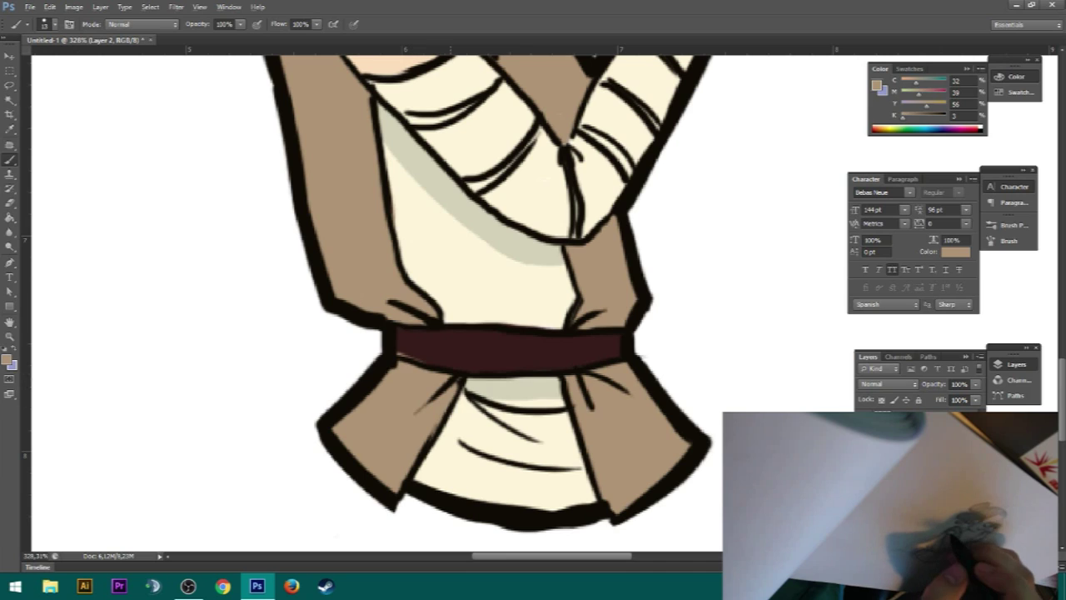
Step: Touch up the edges of the belt, undershirt and tunic with maroon, cream and tan sampled from the drawing
alt+click(440, 342)
drag(420, 359, 405, 355)
alt+click(393, 374)
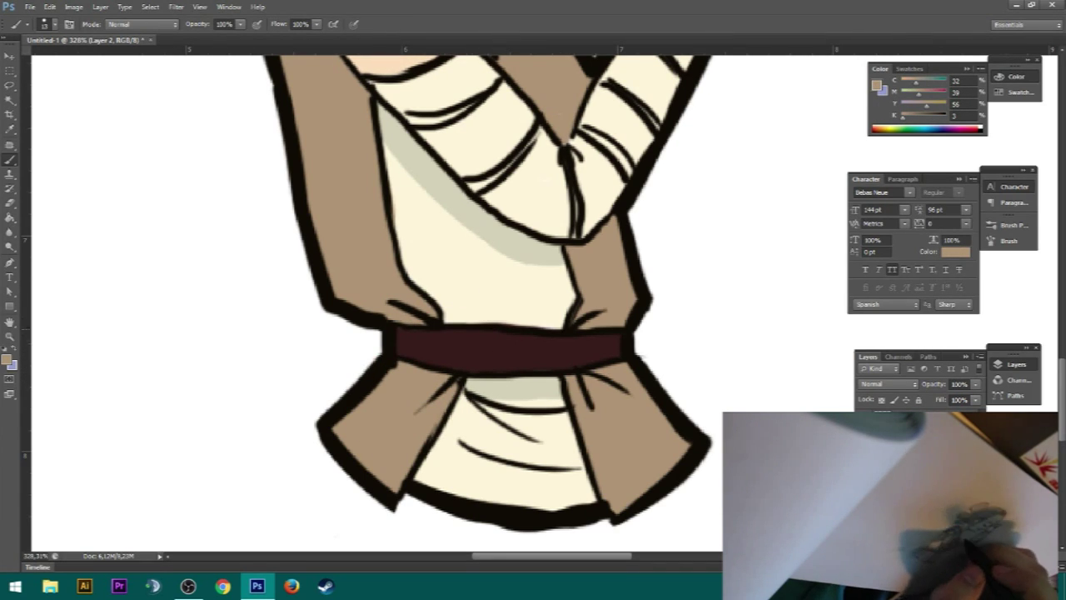
alt+click(544, 297)
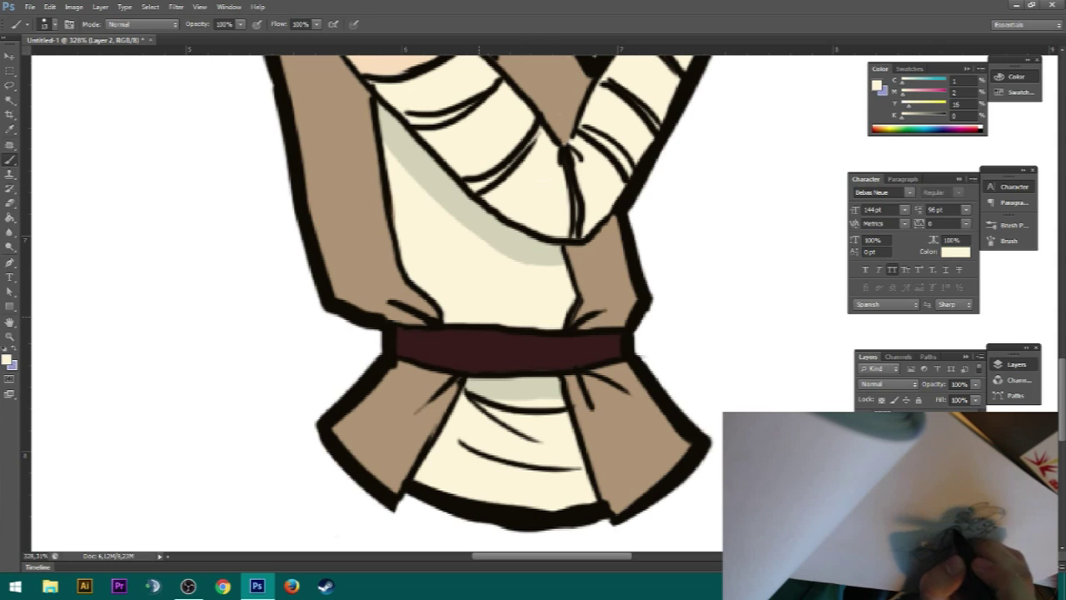
alt+click(366, 265)
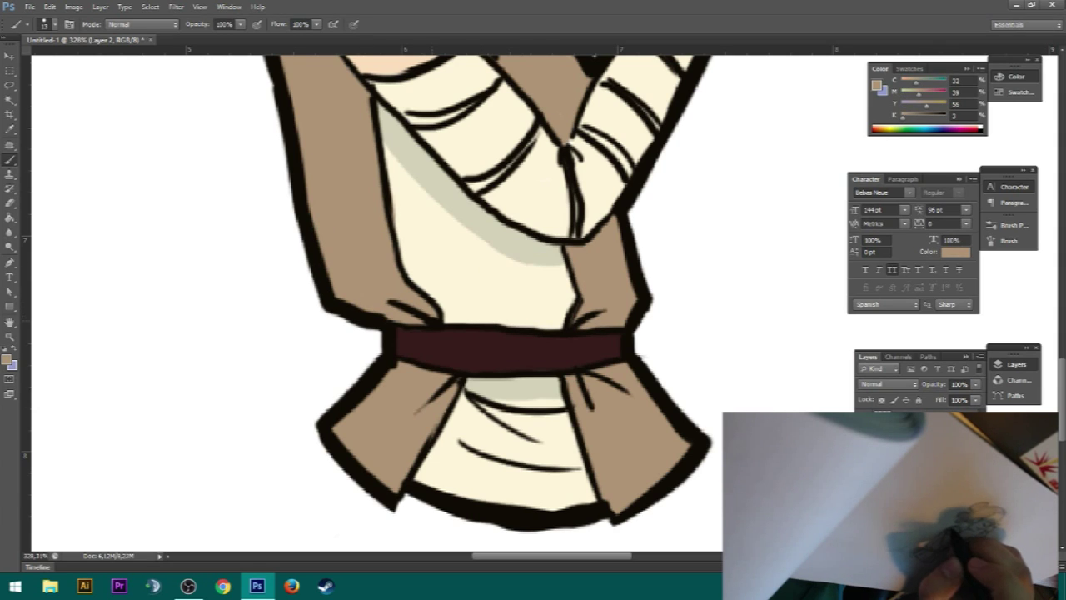
alt+click(432, 242)
drag(401, 190, 407, 222)
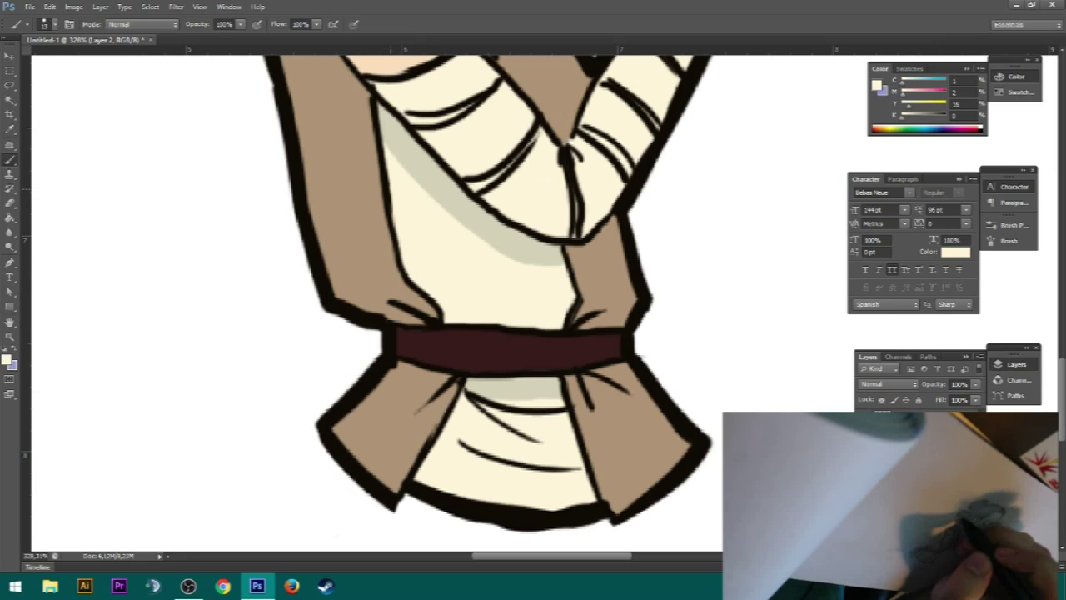
alt+click(353, 189)
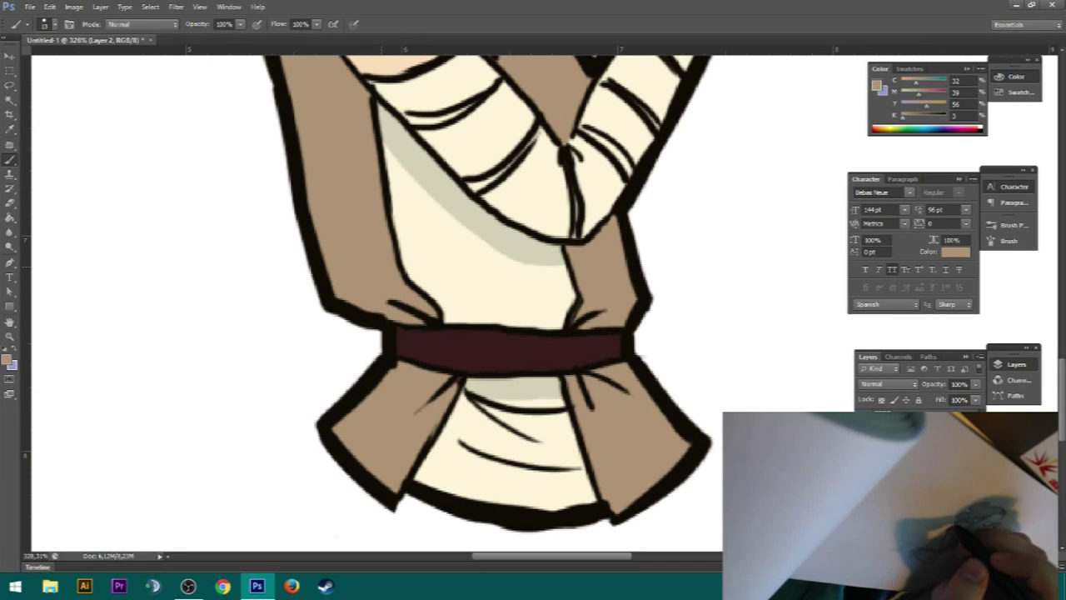
Step: Set the sampled tan's K value to 20 and paint tunic shadows below the elbow and on the flaps under the belt
alt+click(597, 298)
text(20)
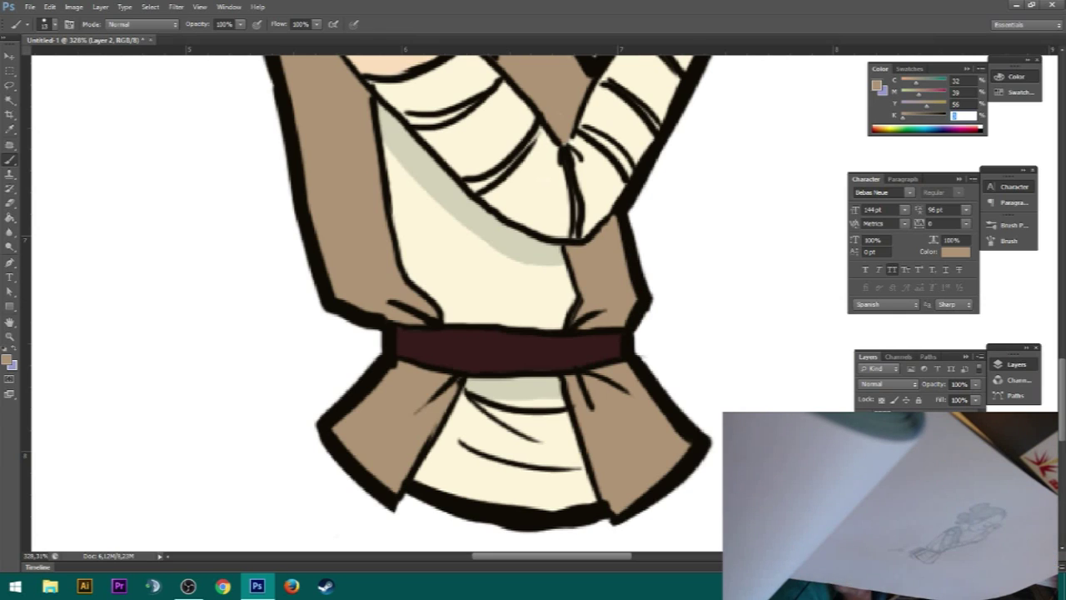
key(Return)
drag(575, 253, 613, 231)
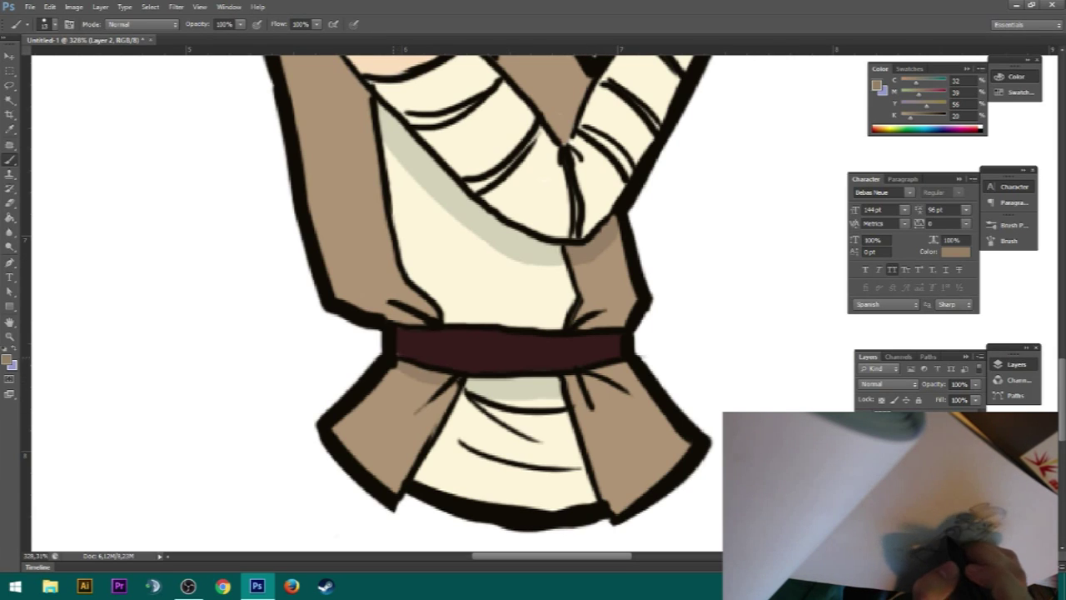
key(ctrl+z)
drag(586, 378, 596, 395)
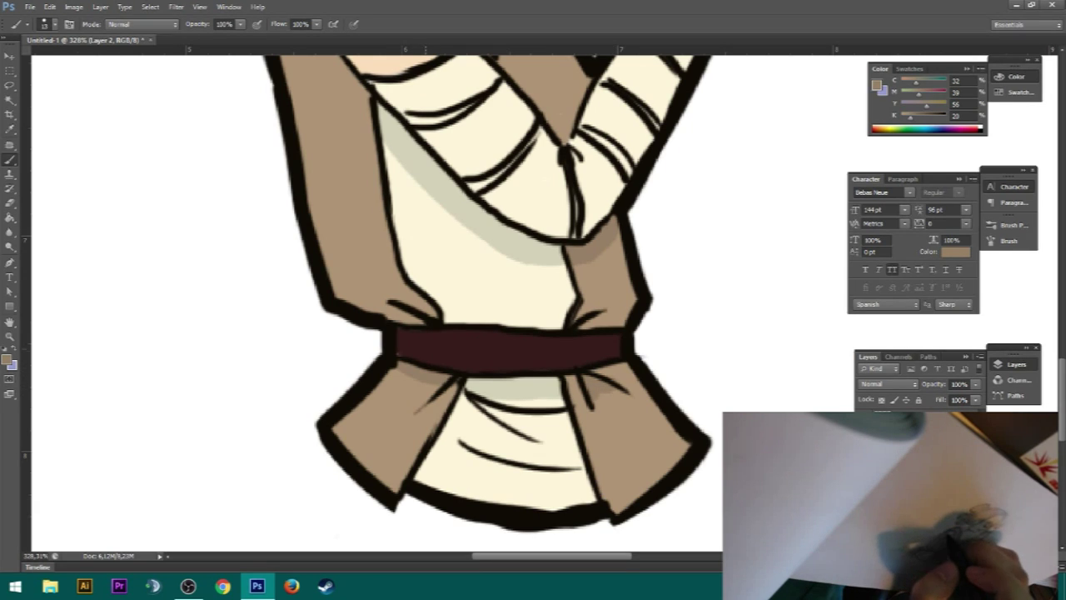
Step: Sample the darker tan shadow and shade the gathered lower edges of the tunic just above the belt
alt+click(423, 349)
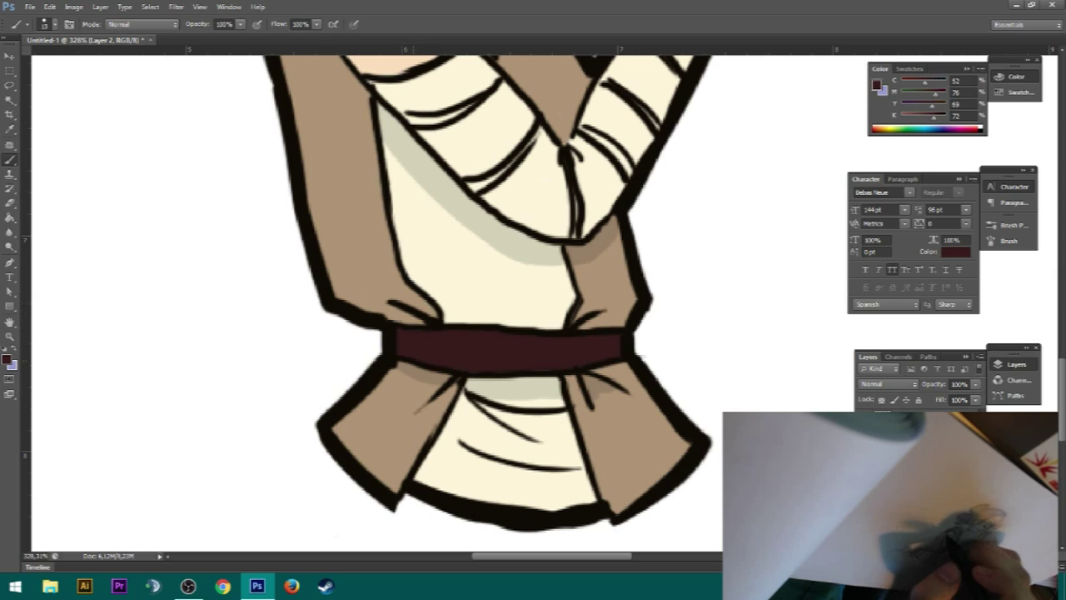
key(x)
alt+click(421, 360)
mouse_move(340, 294)
mouse_down()
mouse_move(417, 321)
mouse_move(404, 296)
mouse_up()
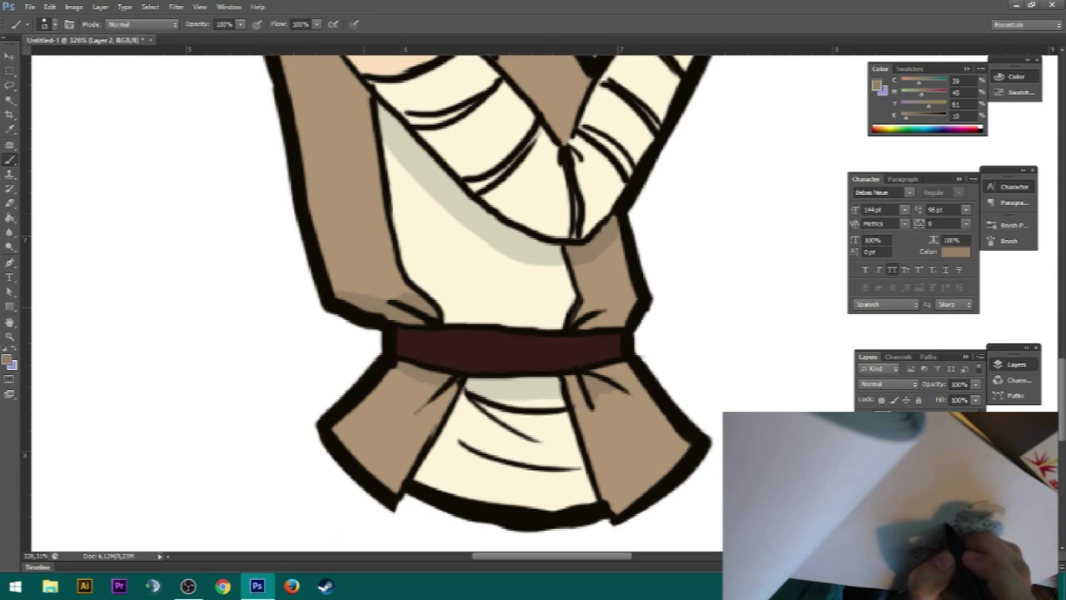
mouse_move(586, 308)
mouse_down()
mouse_move(624, 305)
mouse_move(609, 321)
mouse_up()
alt+click(605, 272)
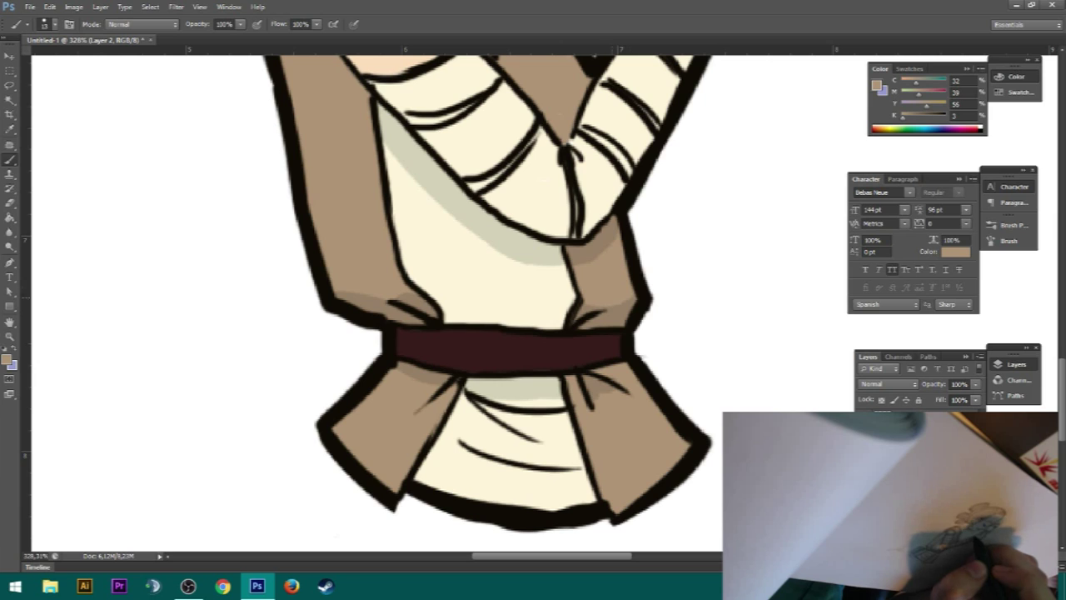
Step: Paint a darker tan shadow on the tunic's back panel along the underside of the upper arm
alt+click(618, 315)
drag(583, 274, 504, 424)
drag(233, 173, 288, 243)
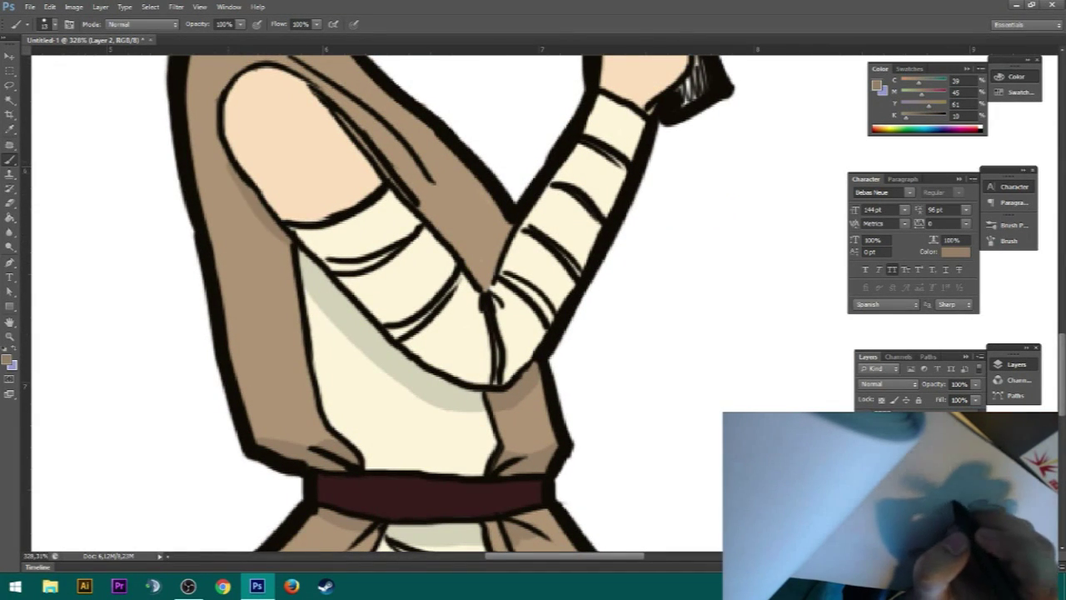
key(ctrl+z)
drag(248, 196, 291, 265)
alt+click(308, 267)
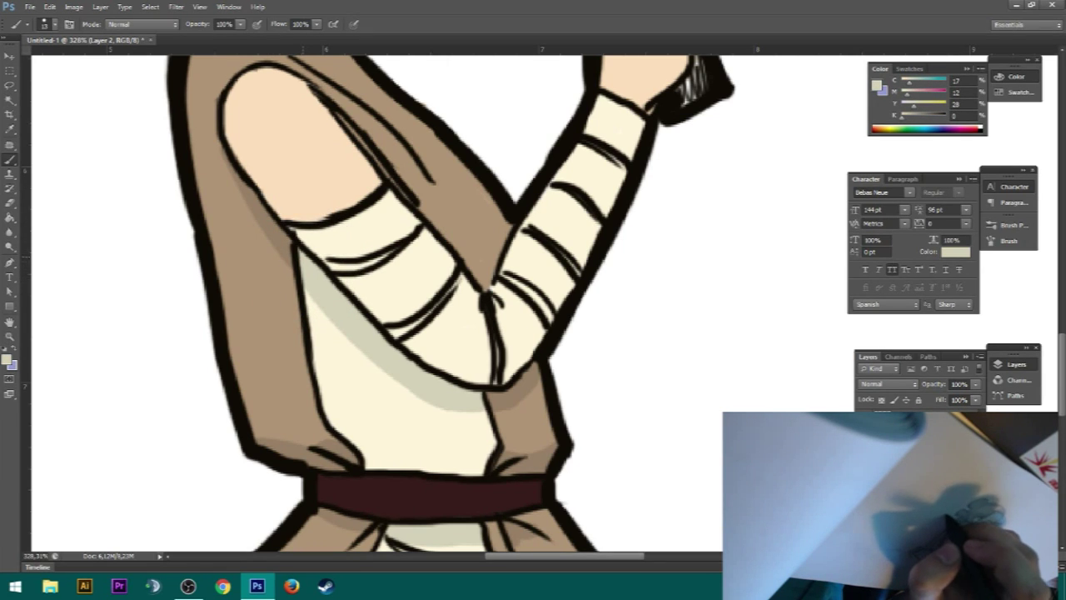
Step: Make Layer 1 active, sample the black outline colour and choose a smaller brush
key(z)
drag(532, 393, 453, 395)
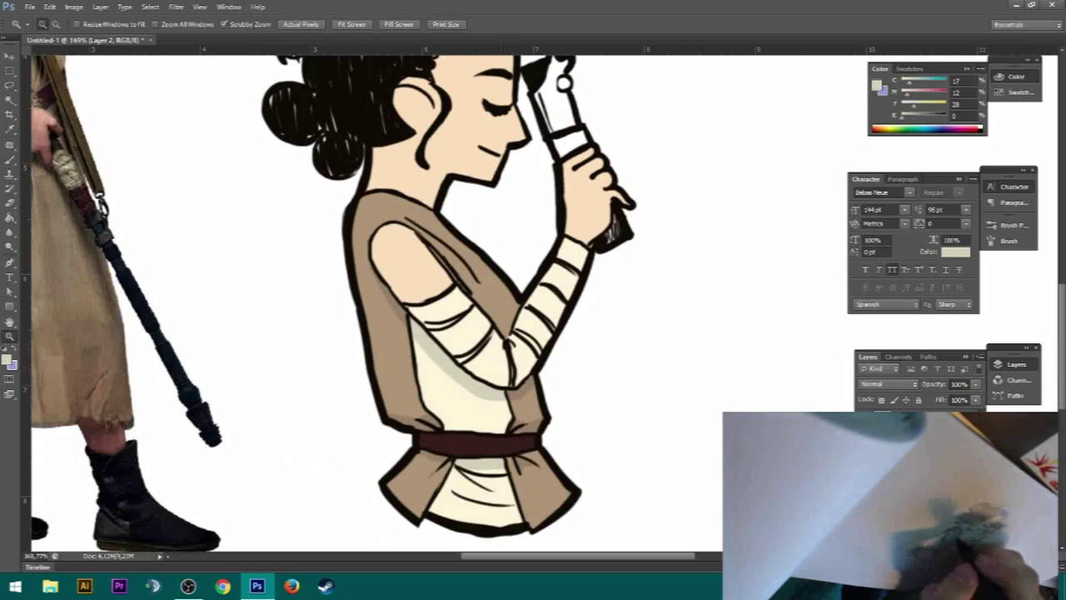
key(b)
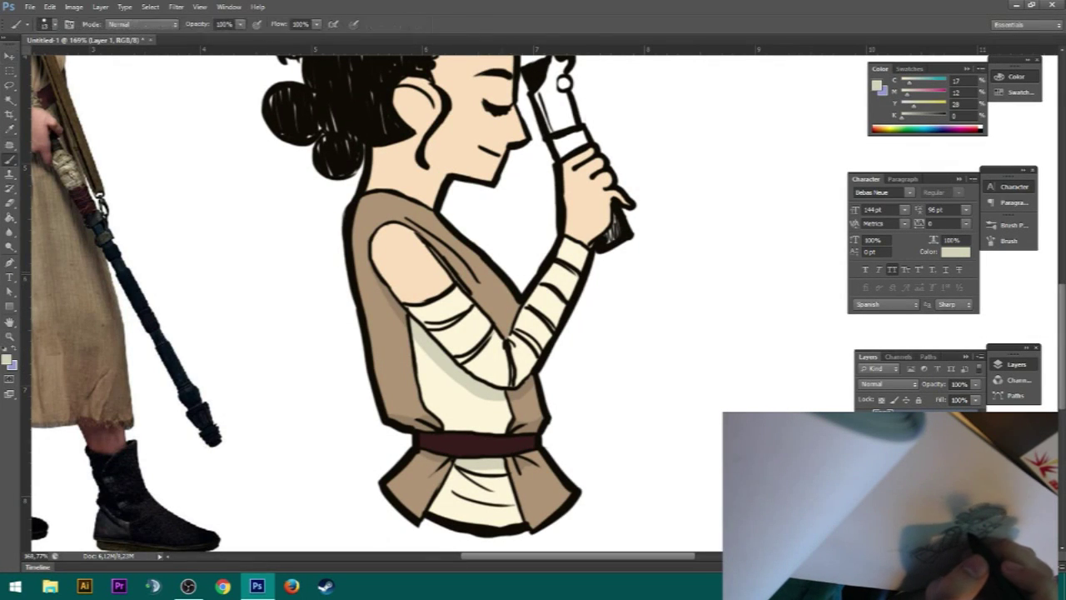
alt+click(414, 433)
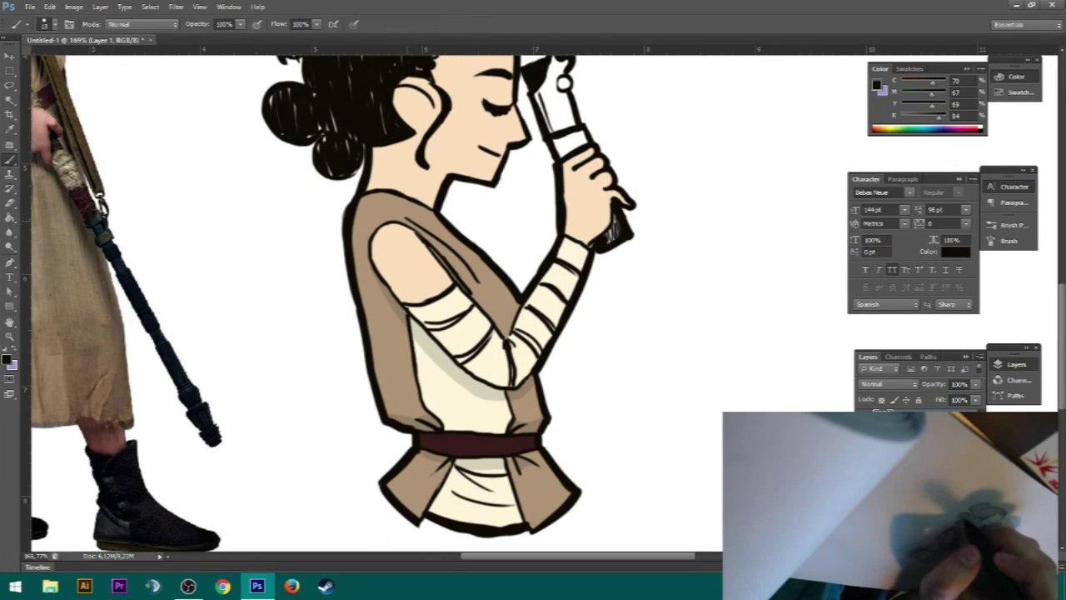
drag(372, 230, 410, 218)
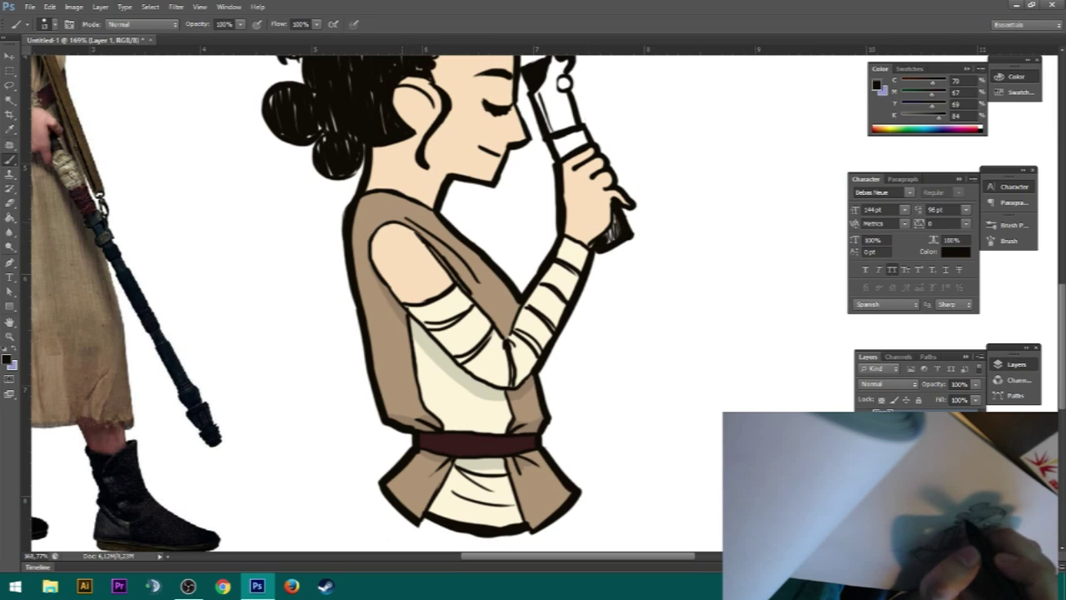
right_click(406, 215)
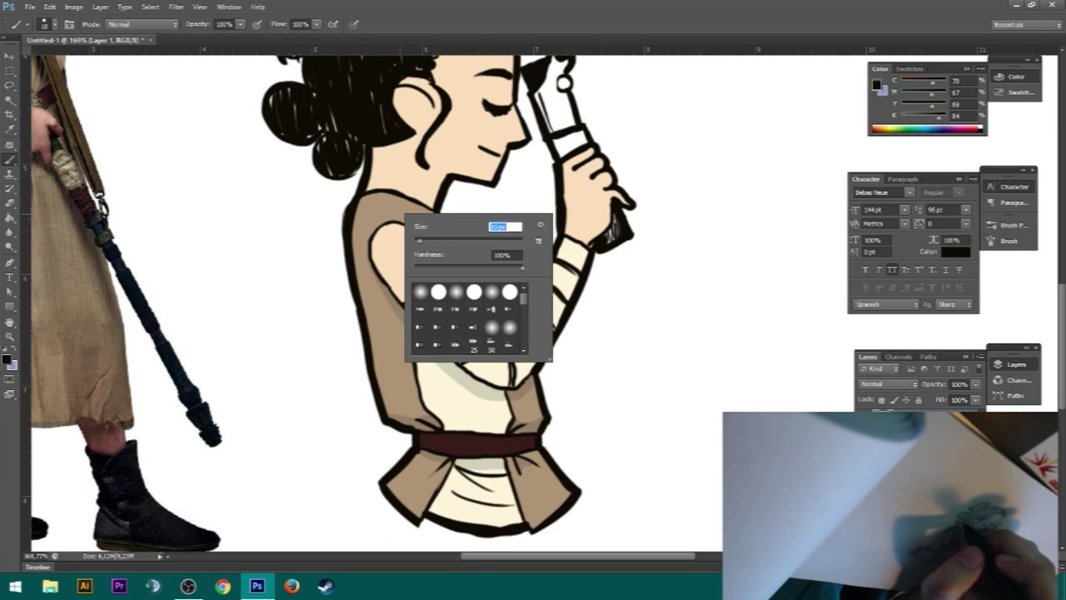
key(Down)
key(Down)
key(Return)
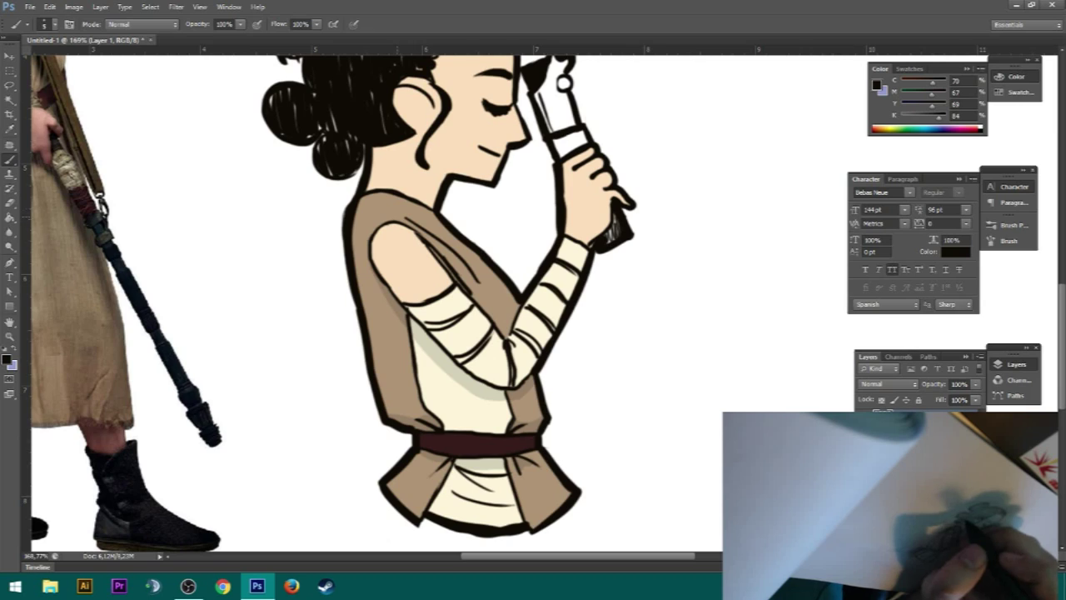
Step: Extend the upper chest fold line back to the top of the armhole in black
key(ctrl+space)
drag(409, 232, 475, 232)
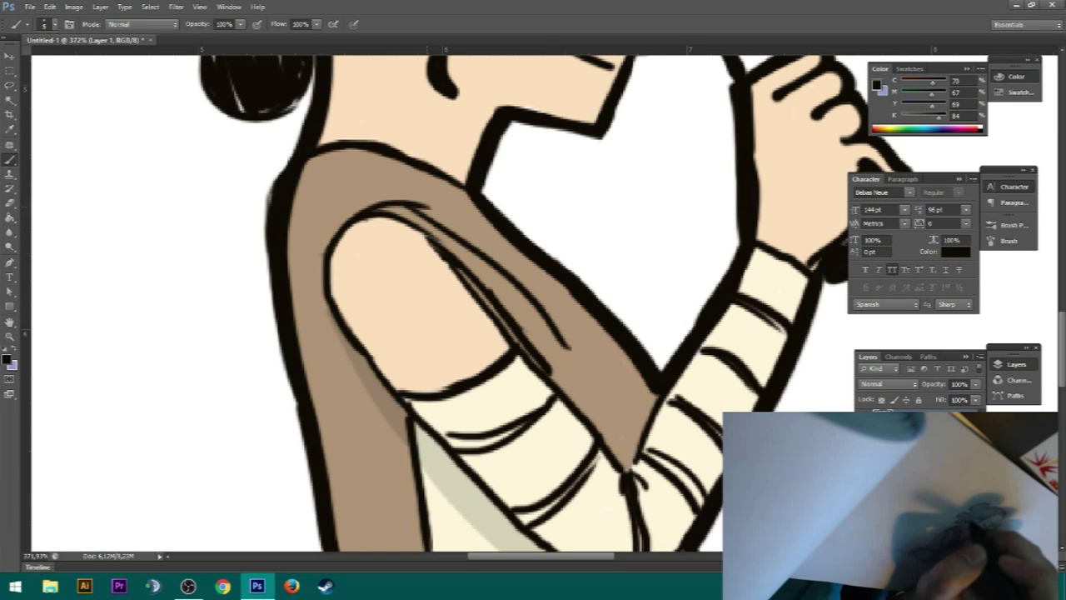
key(ctrl+z)
mouse_move(408, 206)
mouse_down()
mouse_move(356, 215)
mouse_move(410, 206)
mouse_up()
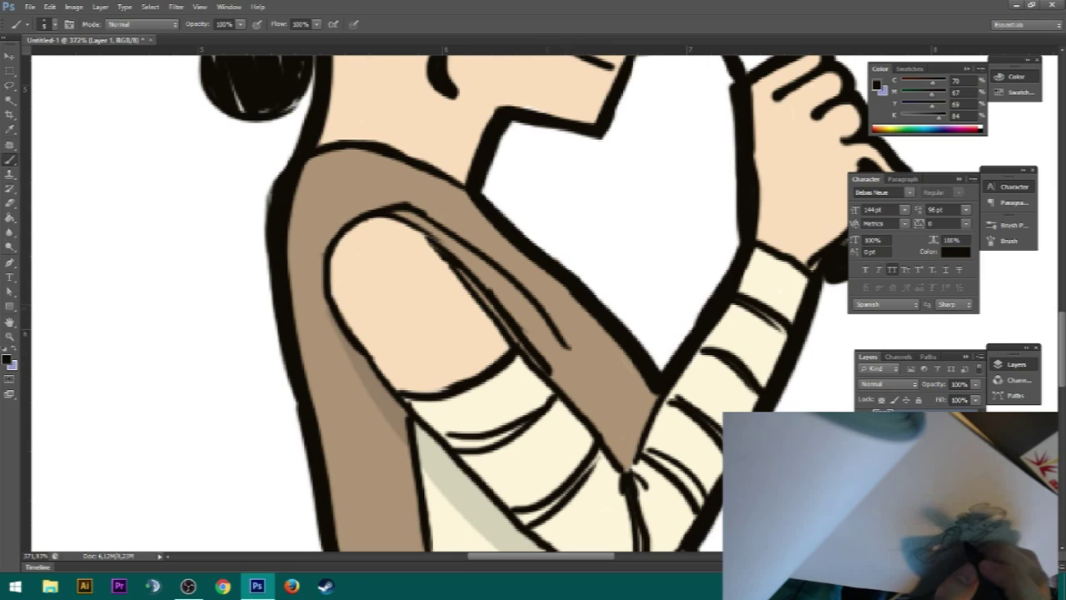
Step: Add a short fold line on the chest below the long fold and retouch the long fold's lower end
drag(571, 357, 603, 396)
drag(566, 350, 520, 298)
key(ctrl+z)
drag(568, 348, 522, 293)
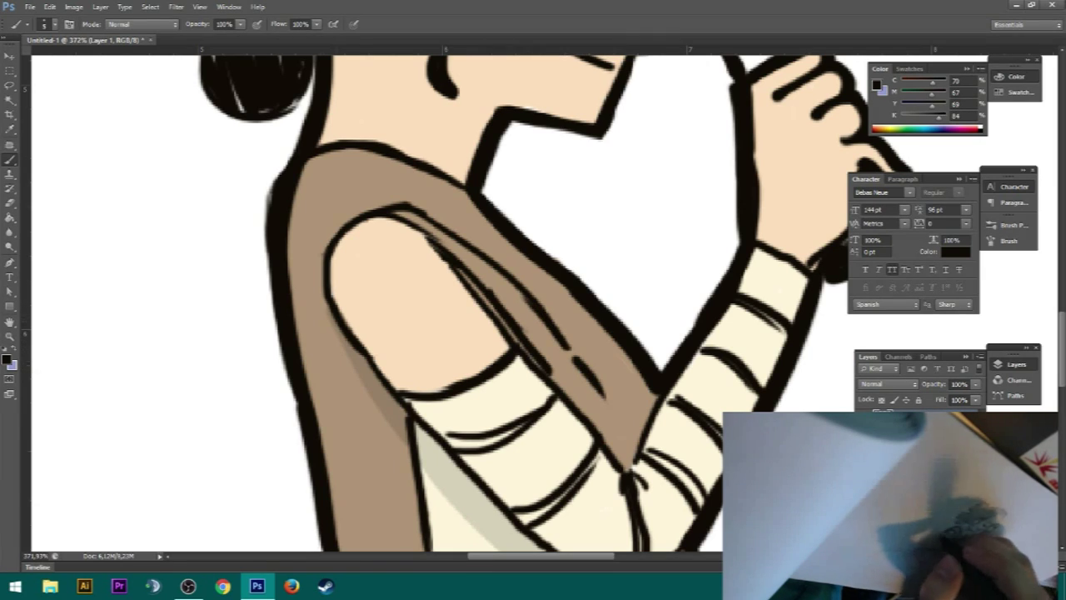
key(alt+bracketright)
alt+click(392, 274)
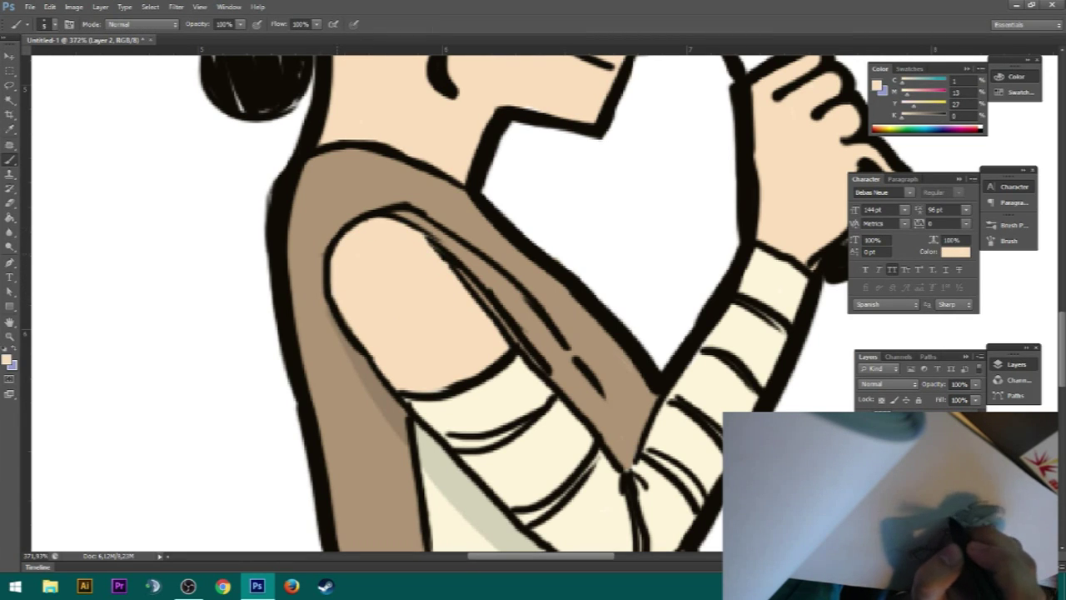
ctrl+drag(328, 245, 324, 252)
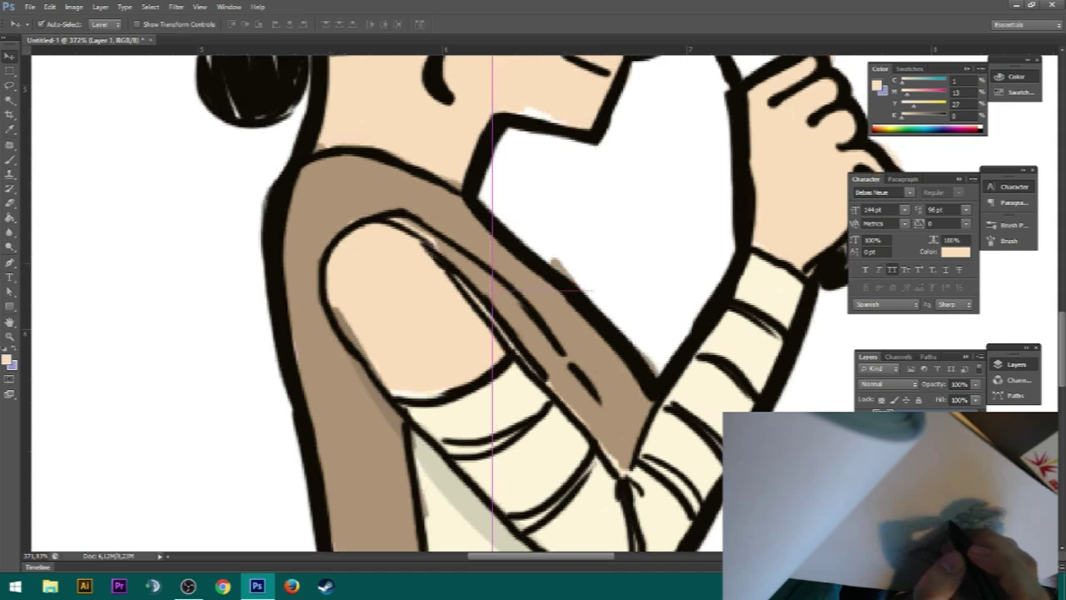
key(ctrl+z)
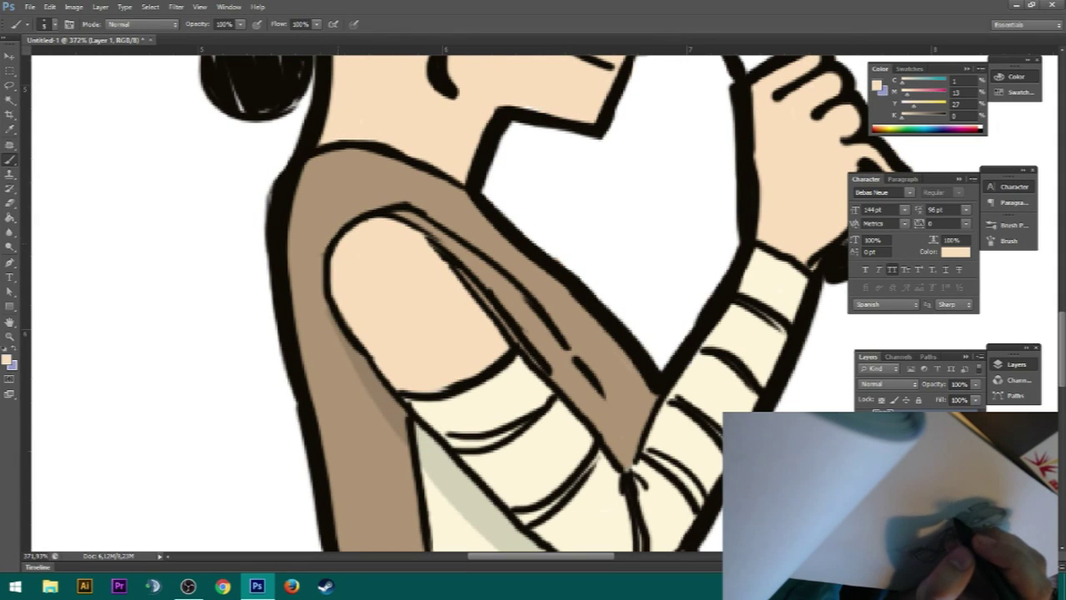
Step: Sample the black outline and draw a curved fold line from the back of the armhole down the tunic's back panel
alt+click(333, 238)
drag(324, 256, 363, 374)
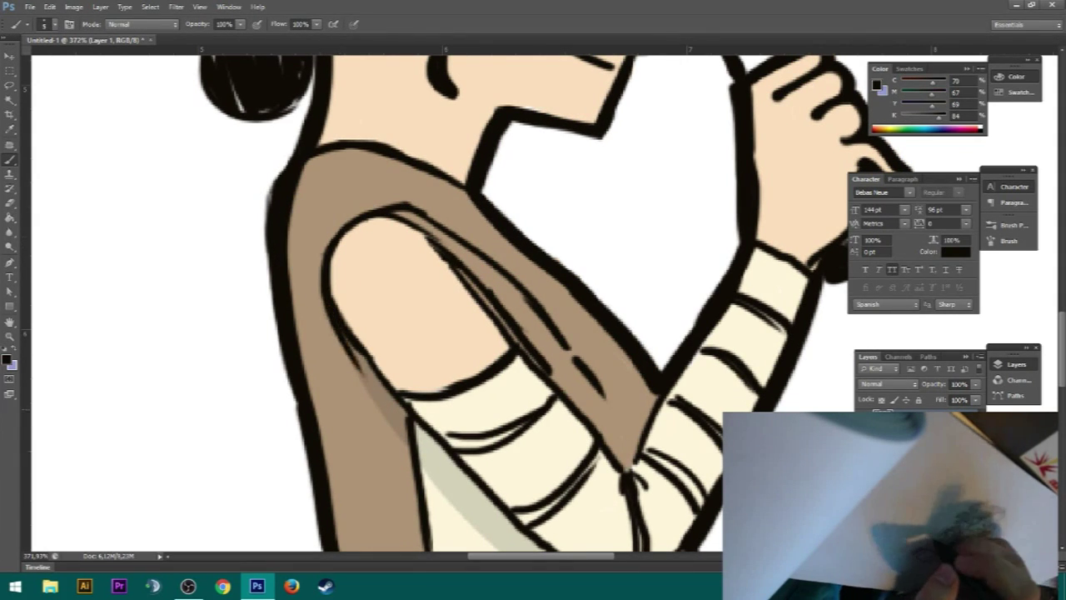
key(ctrl+z)
drag(333, 251, 376, 418)
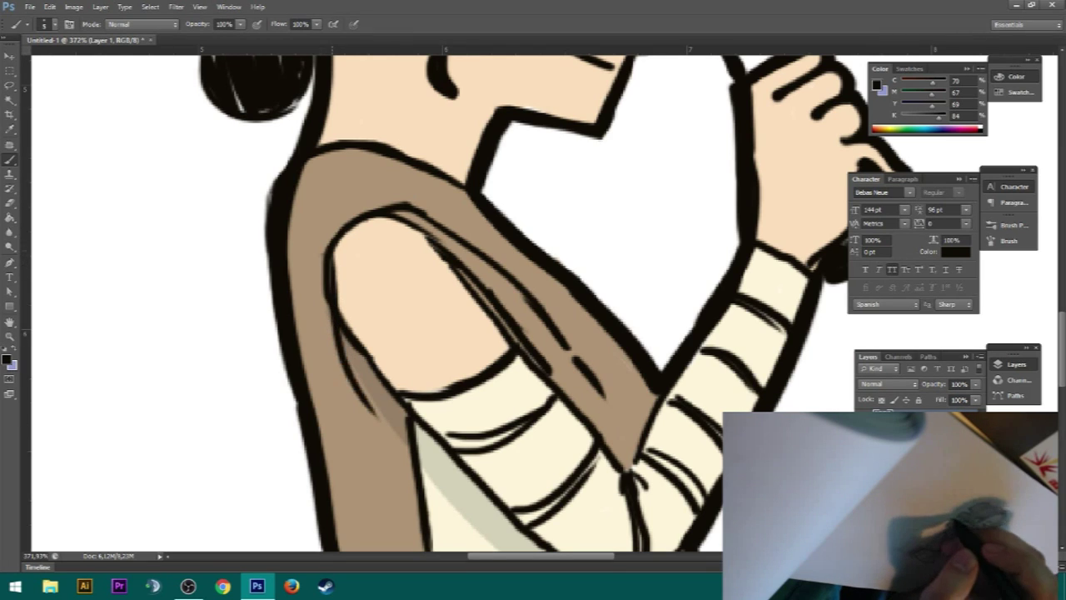
key(ctrl+z)
drag(332, 253, 376, 422)
Step: Draw a curved black fold line on the tunic behind the shoulder, following the armhole
drag(329, 203, 317, 278)
key(ctrl+z)
drag(343, 211, 308, 274)
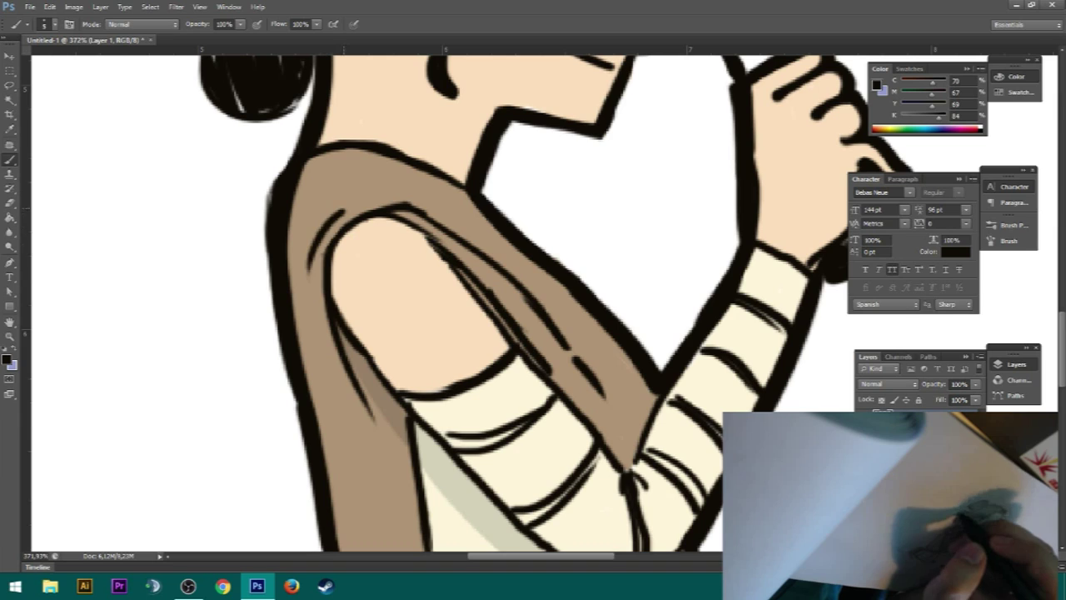
key(ctrl+z)
drag(343, 203, 318, 296)
key(ctrl+z)
mouse_move(346, 202)
mouse_down()
mouse_move(312, 278)
mouse_move(310, 244)
mouse_up()
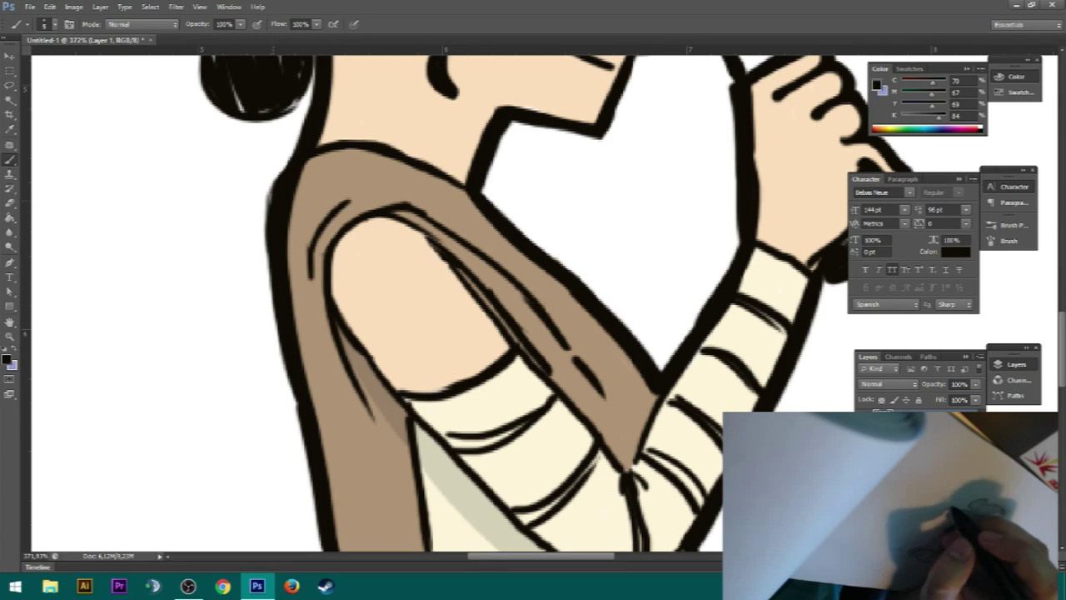
Step: Draw a short fold line just below the collar and a long one down the lower part of the tunic's back panel
mouse_move(302, 170)
mouse_down()
mouse_move(331, 156)
mouse_move(375, 158)
mouse_up()
mouse_move(425, 450)
mouse_down()
mouse_move(445, 285)
mouse_move(428, 408)
mouse_up()
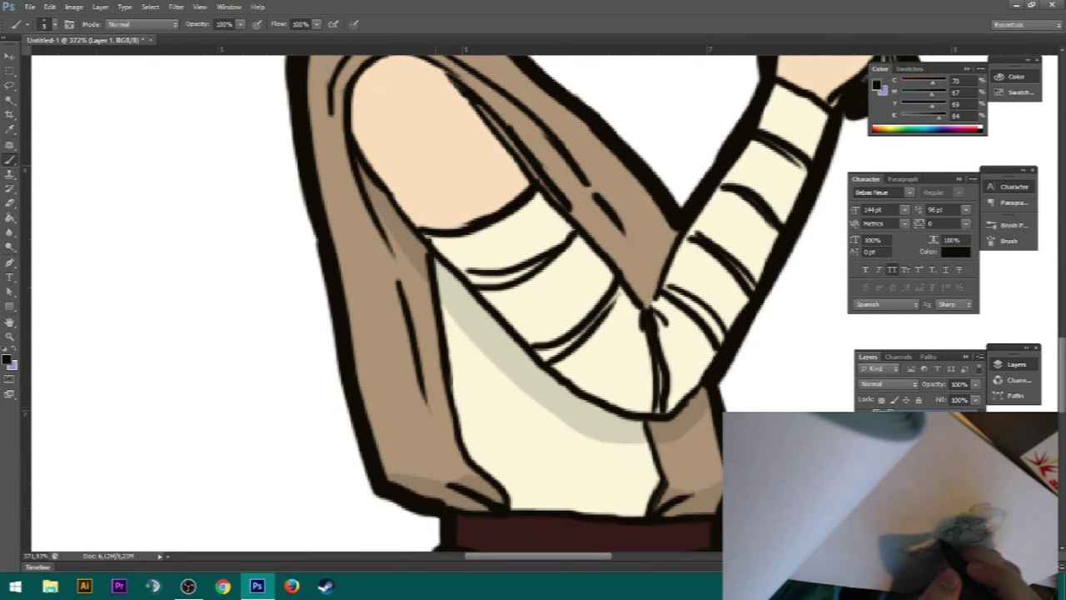
drag(415, 364, 428, 409)
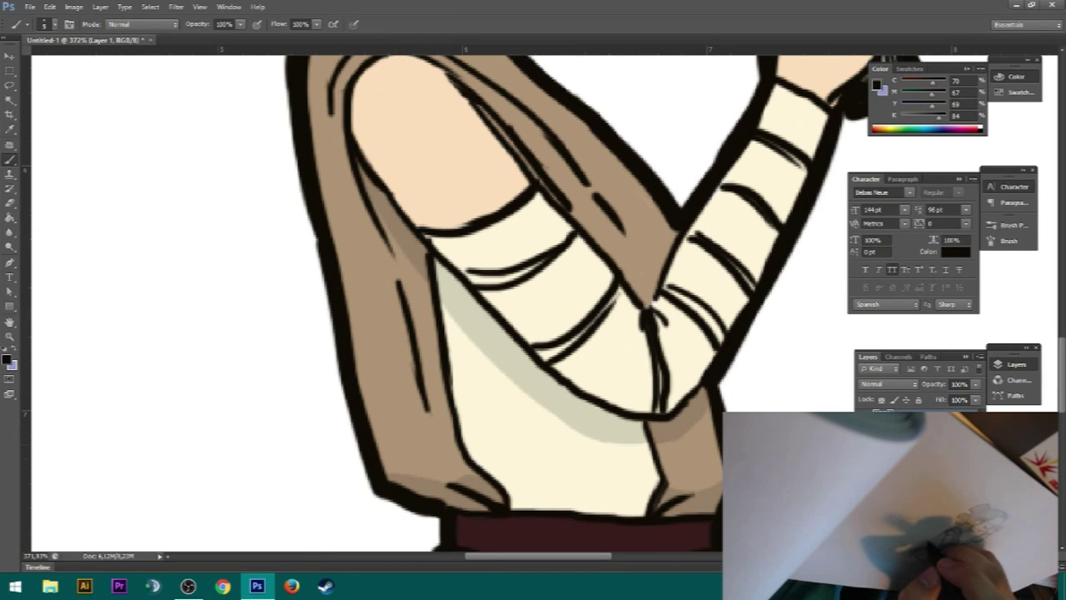
Step: Try to draw another long fold line on the tunic's back panel, close to its outer edge
drag(353, 252, 398, 406)
key(ctrl+z)
drag(333, 204, 383, 338)
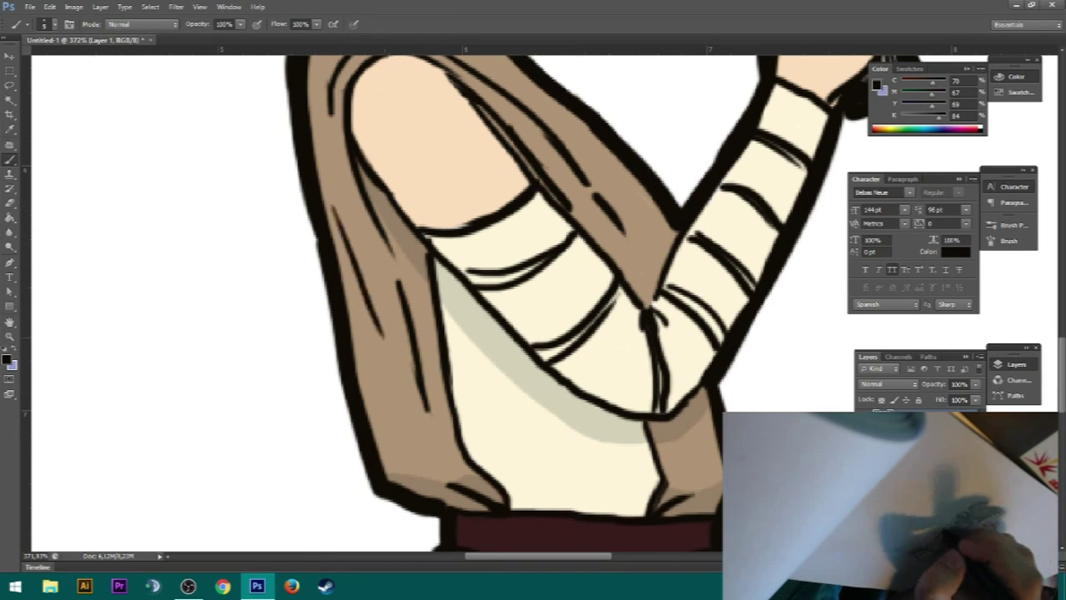
key(ctrl+z)
drag(320, 180, 387, 385)
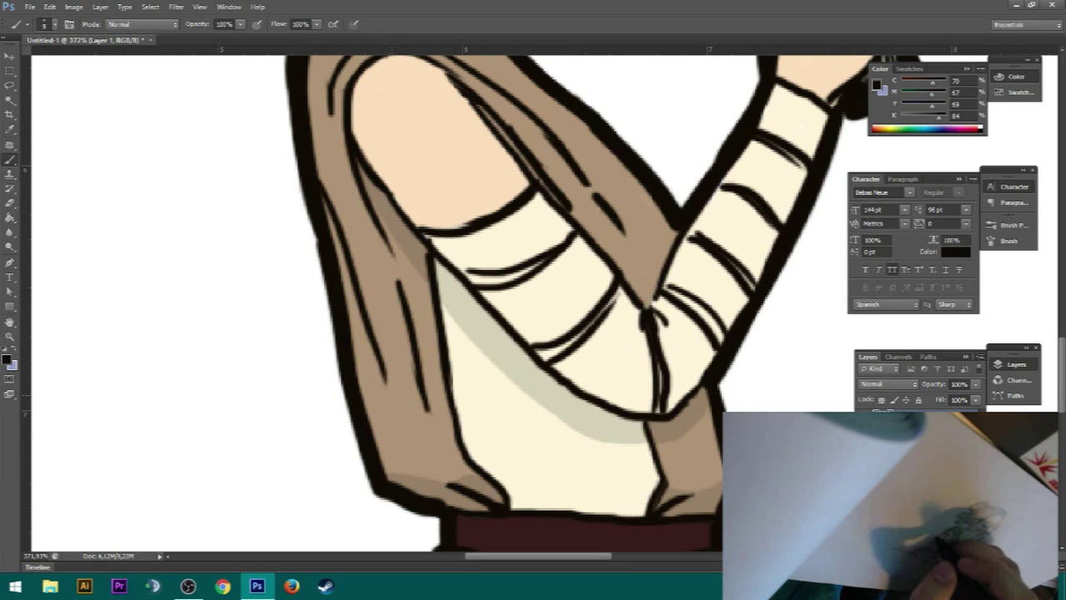
key(ctrl+z)
drag(328, 147, 386, 340)
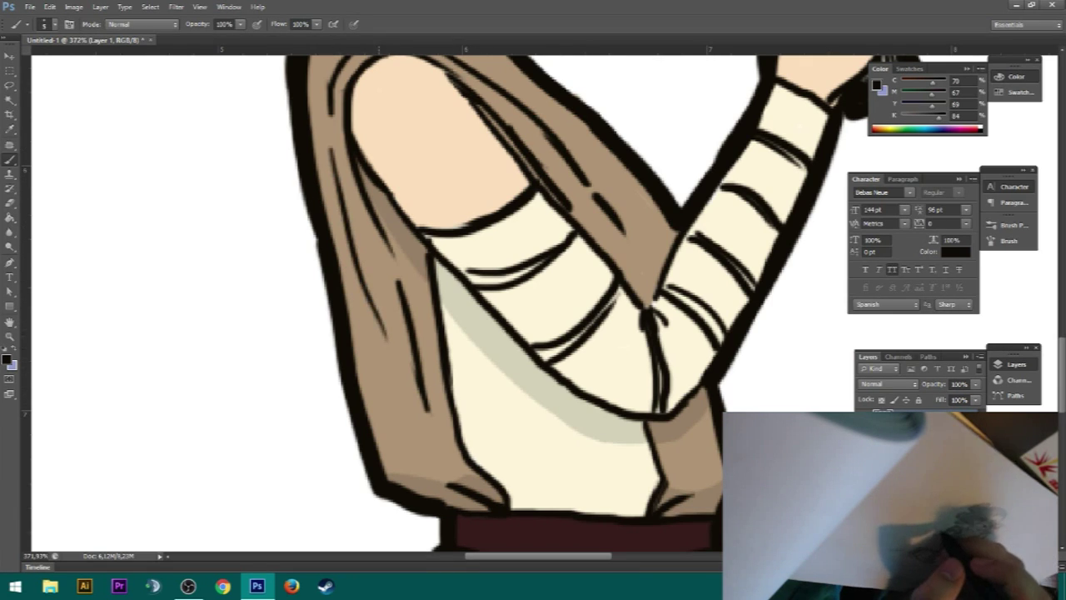
key(ctrl+z)
drag(331, 151, 380, 328)
key(ctrl+z)
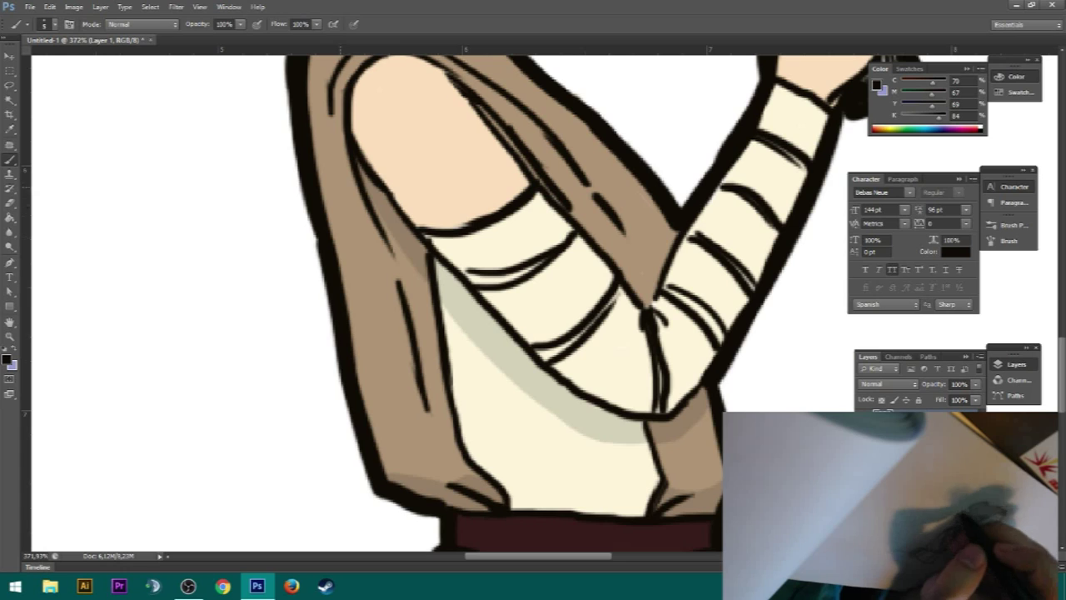
Step: Draw a short black fold line on the front tunic panel between the elbow and the belt
drag(516, 350, 452, 265)
drag(603, 408, 609, 354)
drag(601, 395, 610, 359)
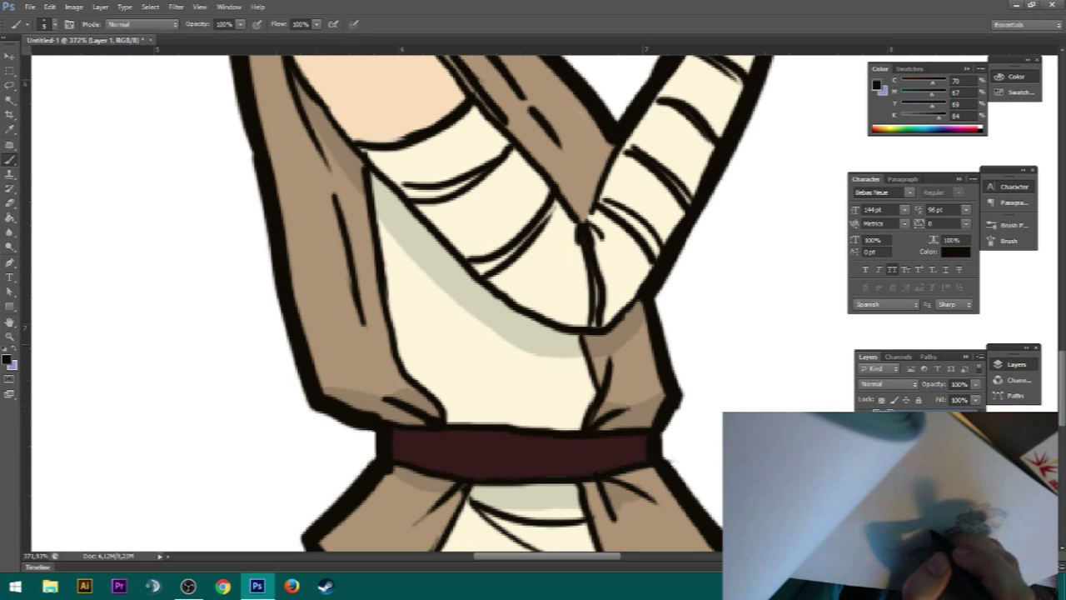
drag(533, 366, 493, 236)
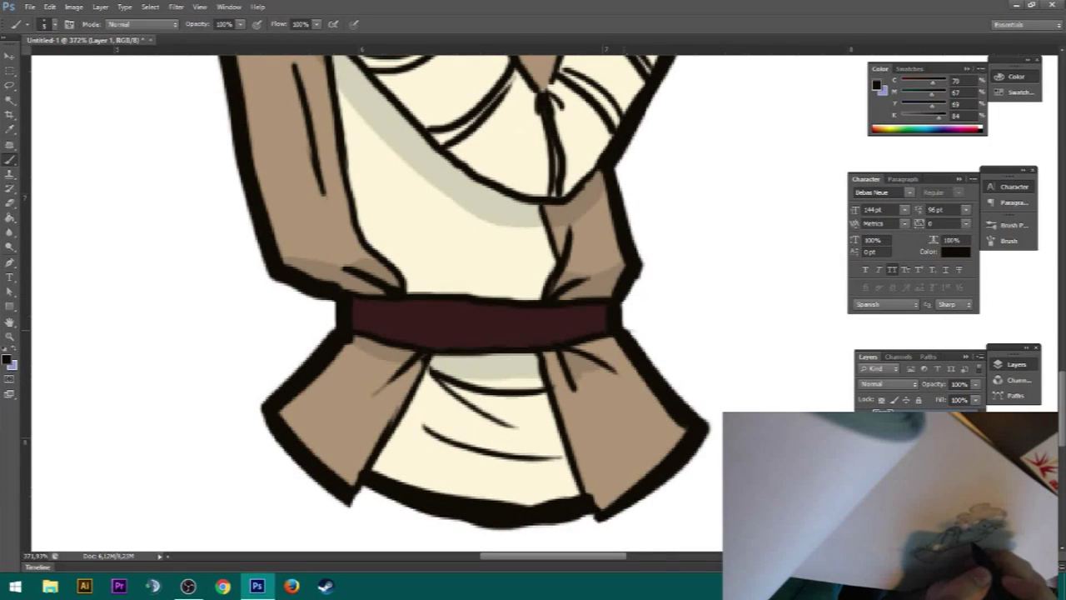
drag(490, 365, 537, 360)
key(ctrl+z)
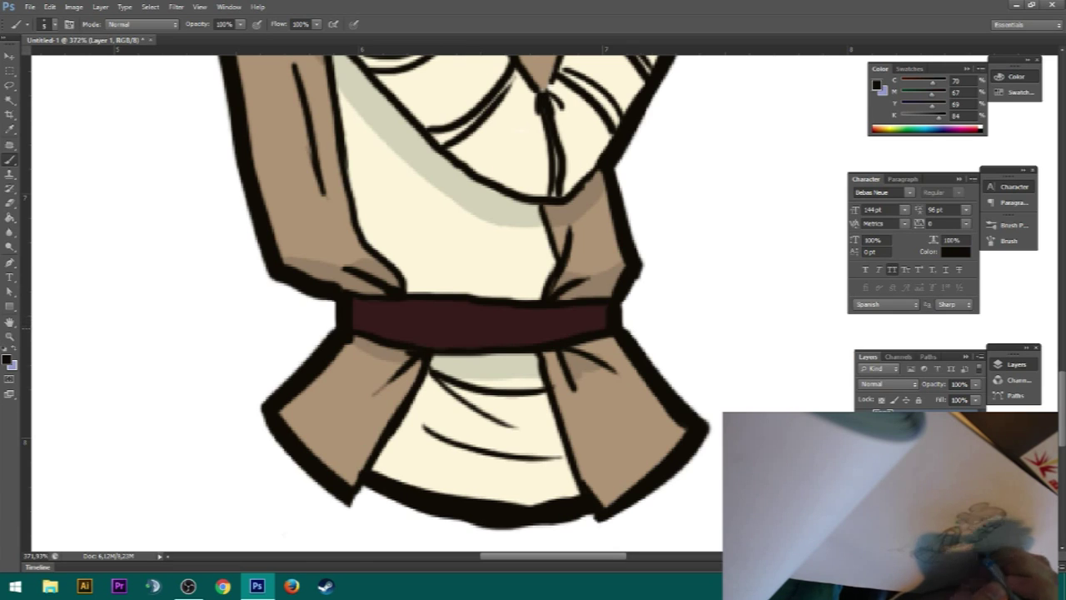
key(ctrl+s)
key(Escape)
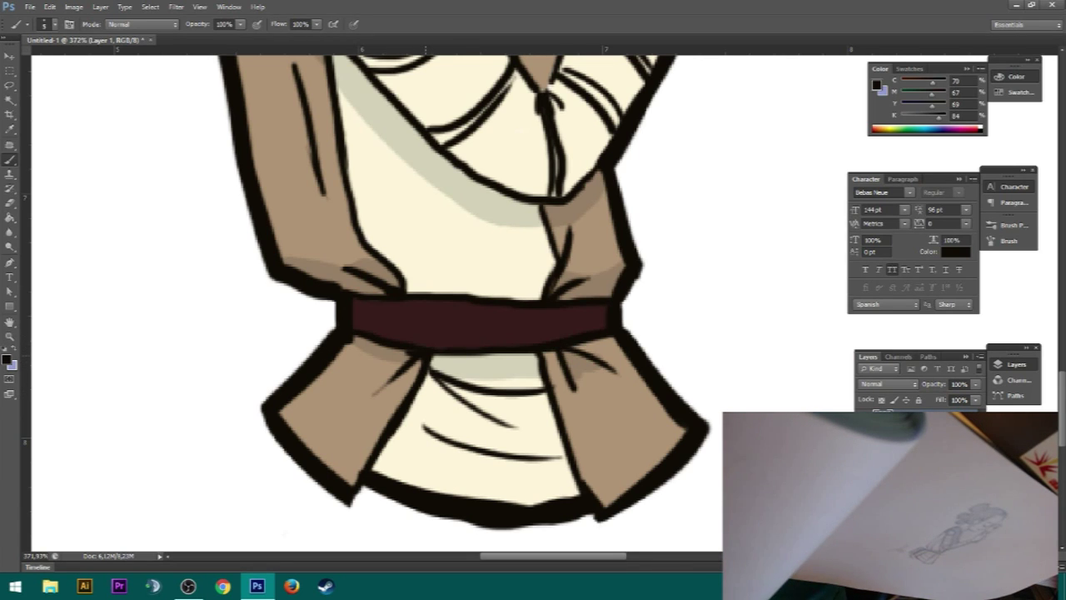
Step: Examine the whole figure, from head and hands to belt, beside the photo reference
drag(706, 79, 516, 246)
key(z)
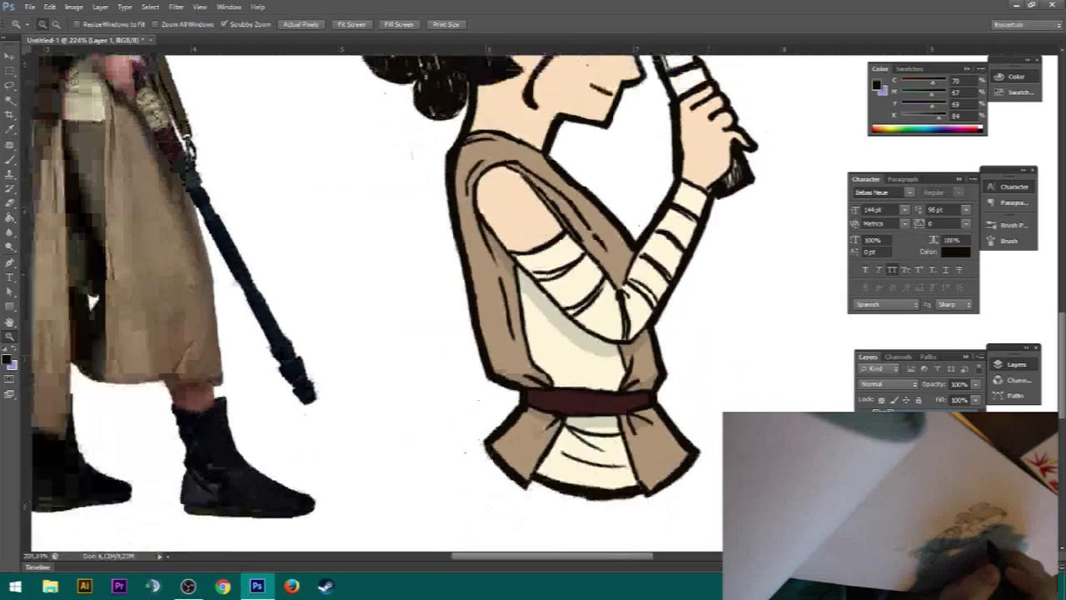
scroll(499, 316, down, 1)
scroll(500, 317, up, 4)
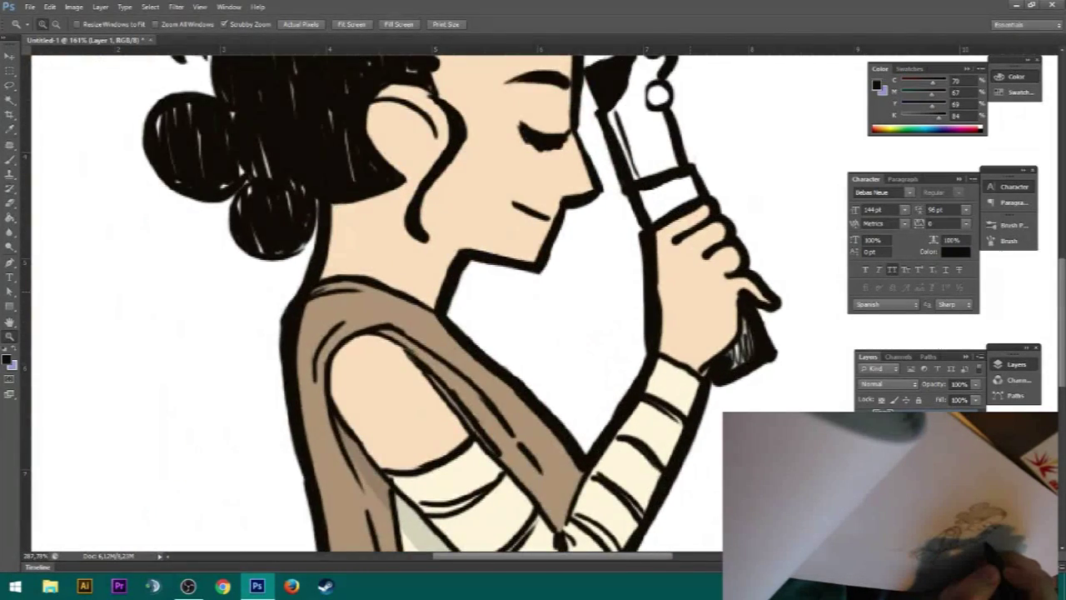
scroll(500, 317, down, 2)
scroll(500, 317, up, 1)
key(b)
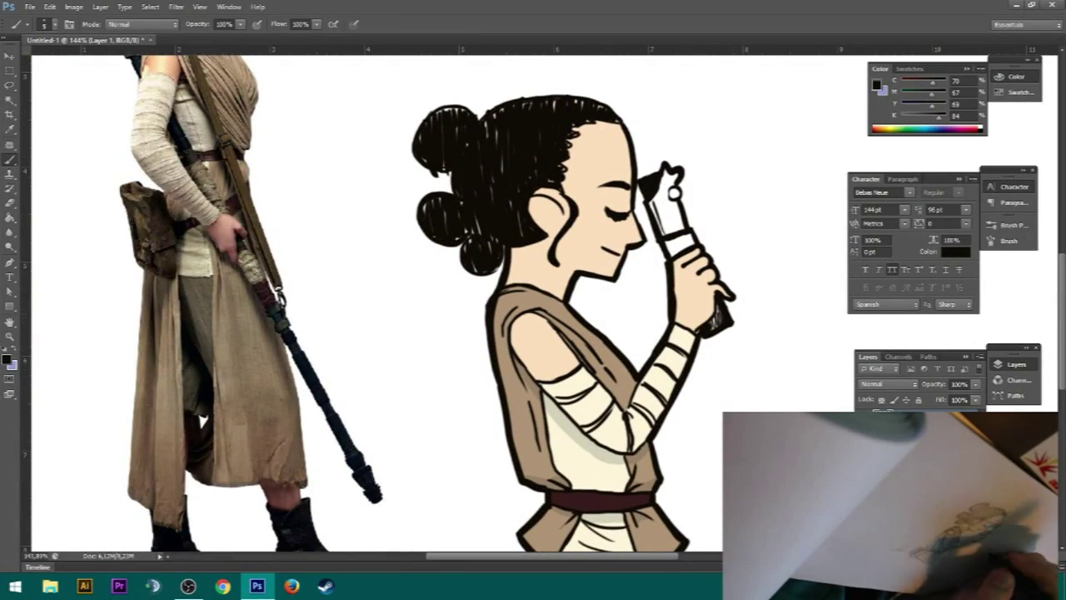
drag(732, 289, 711, 316)
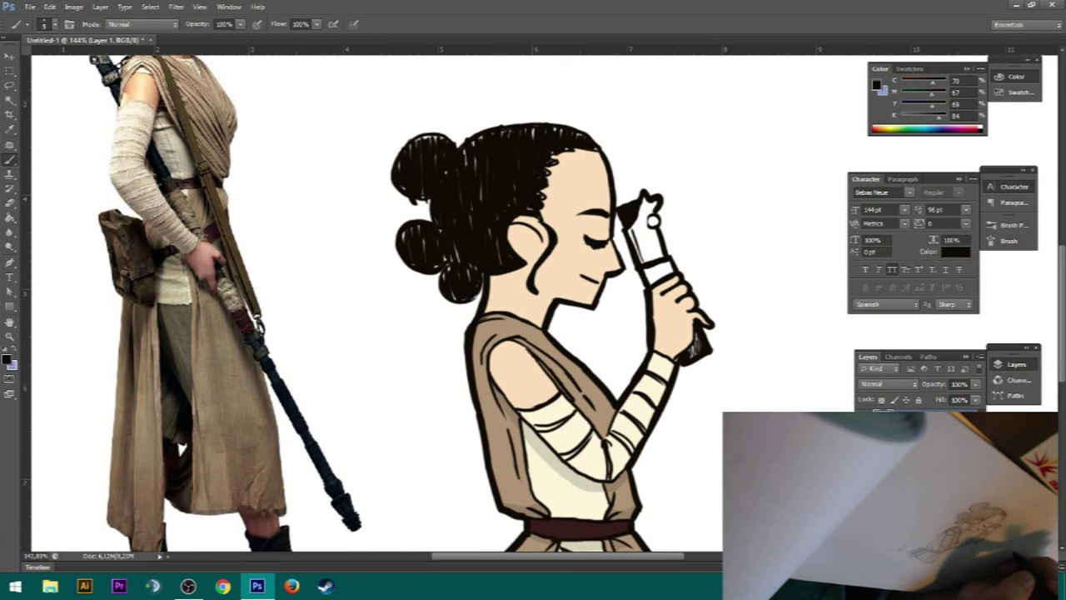
Step: Set the paint colour to a light grey of C 18, M 15, Y 16, K 0
click(955, 252)
drag(741, 119, 736, 133)
key(Up)
key(Return)
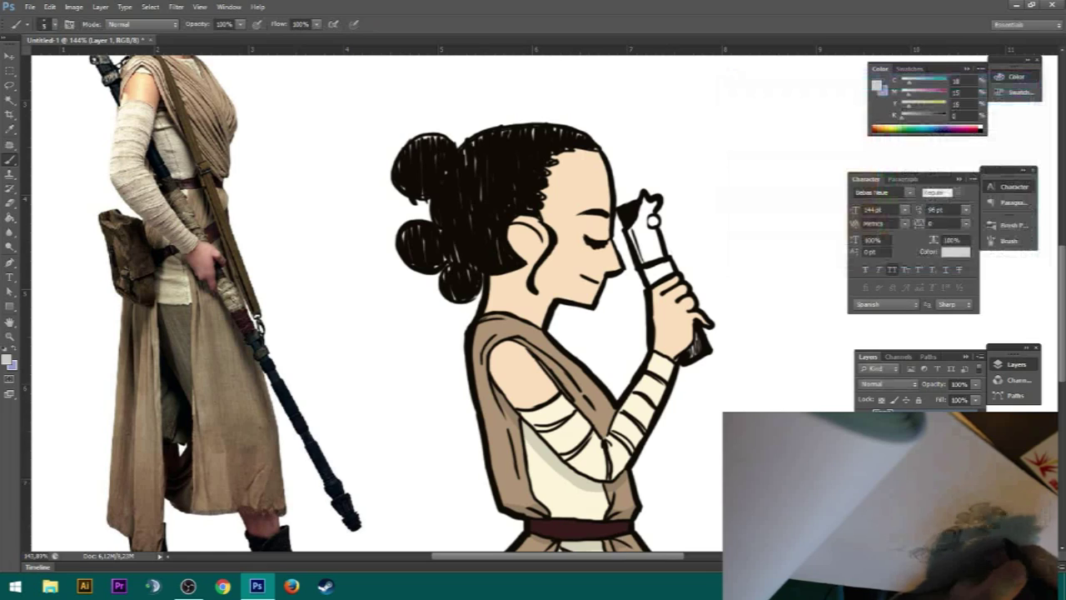
Step: Make Layer 2 active and fill the lightsaber hilt's upper section, above the band, with the light grey
key(z)
drag(668, 219, 726, 220)
key(b)
mouse_move(567, 255)
mouse_down()
mouse_move(603, 333)
mouse_move(578, 245)
mouse_up()
key(ctrl+z)
click(920, 435)
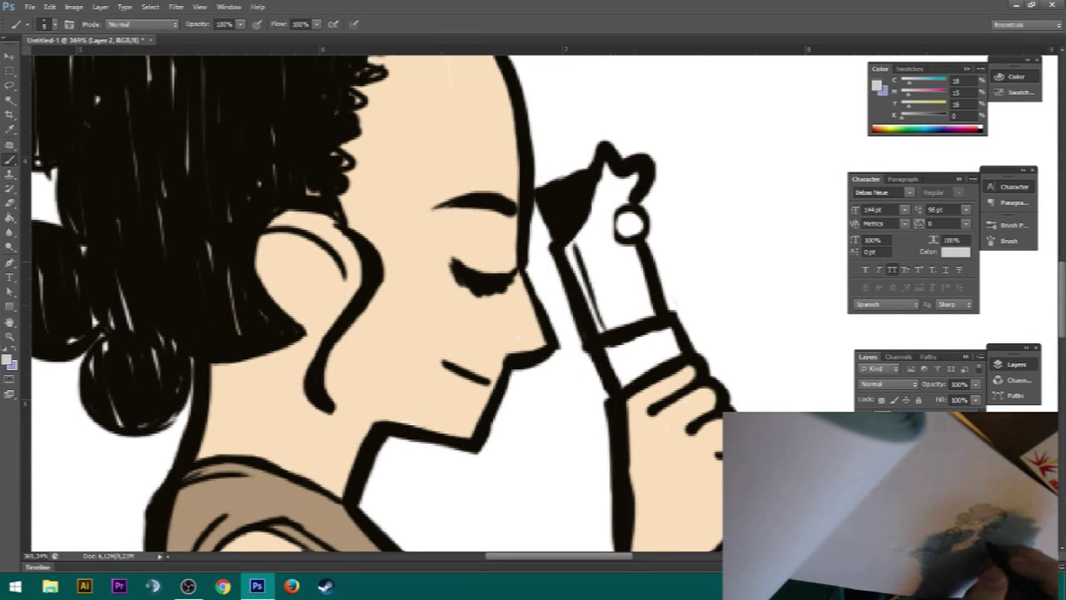
mouse_move(625, 217)
mouse_down()
mouse_move(627, 185)
mouse_move(617, 200)
mouse_move(607, 190)
mouse_move(586, 242)
mouse_move(613, 281)
mouse_move(583, 288)
mouse_move(644, 293)
mouse_move(599, 310)
mouse_move(628, 325)
mouse_up()
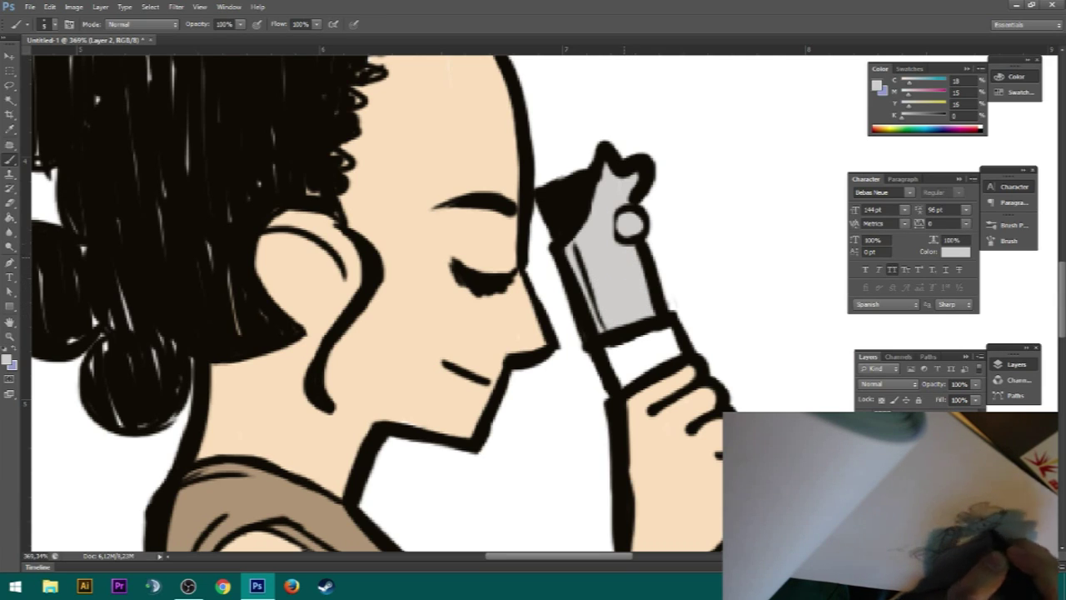
drag(628, 333, 598, 276)
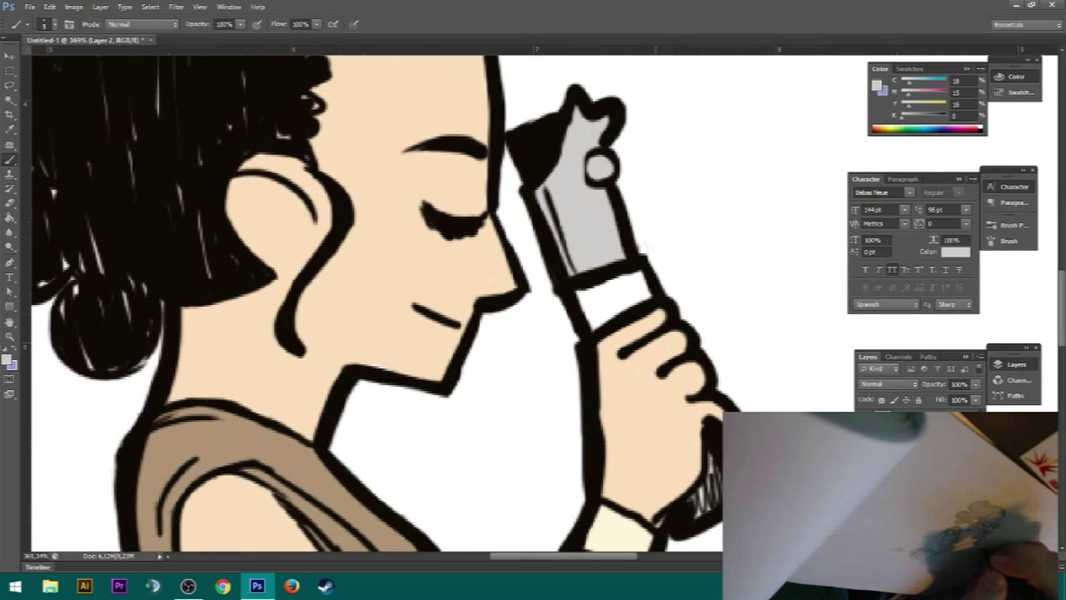
Step: Mix a darker bluish grey (C 47, M 36, Y 34, K 1) and fill the hilt's band just above the hand
alt+click(507, 277)
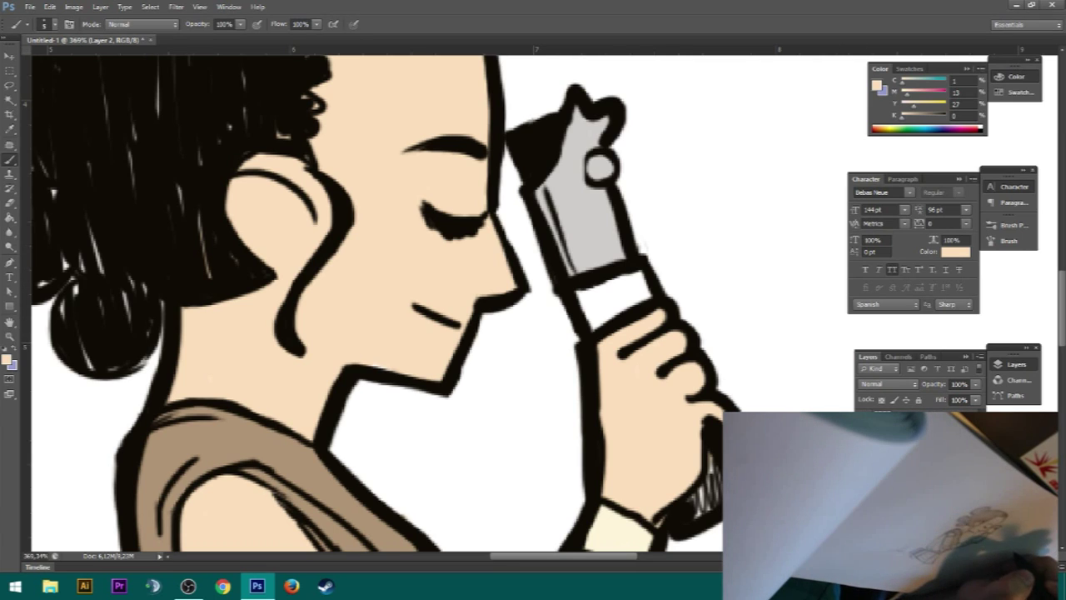
alt+click(587, 231)
mouse_move(902, 117)
mouse_down()
mouse_move(917, 117)
mouse_move(901, 94)
mouse_move(923, 116)
mouse_move(902, 82)
mouse_up()
mouse_move(579, 292)
mouse_down()
mouse_move(600, 326)
mouse_move(614, 291)
mouse_move(616, 310)
mouse_move(623, 285)
mouse_move(646, 283)
mouse_up()
alt+click(638, 334)
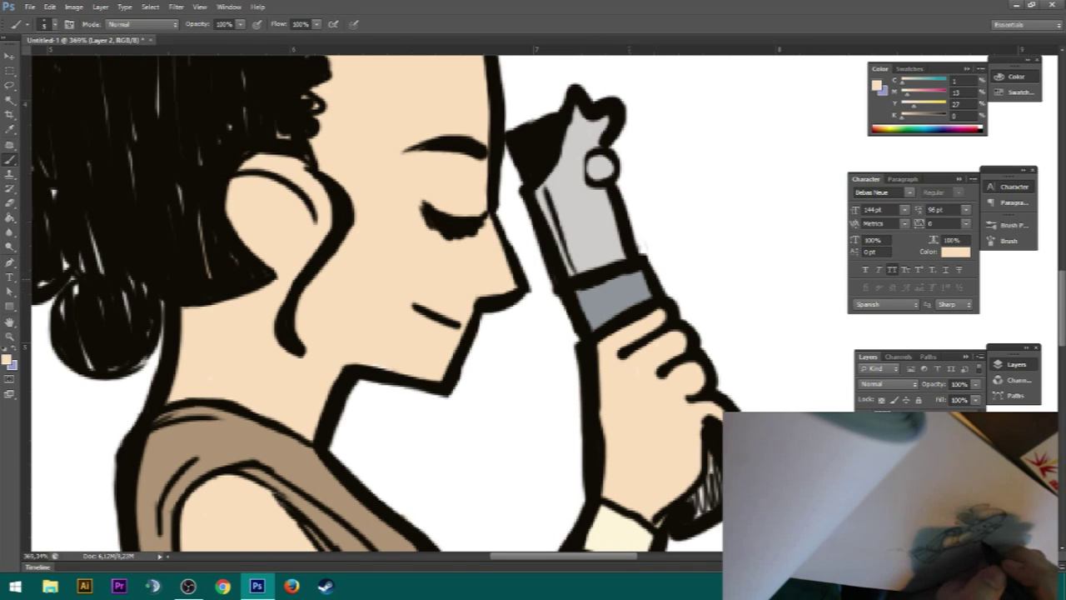
Step: Sample the band's bluish grey and paint lengthwise shading stripes on the hilt's upper section
key(z)
drag(575, 266, 440, 364)
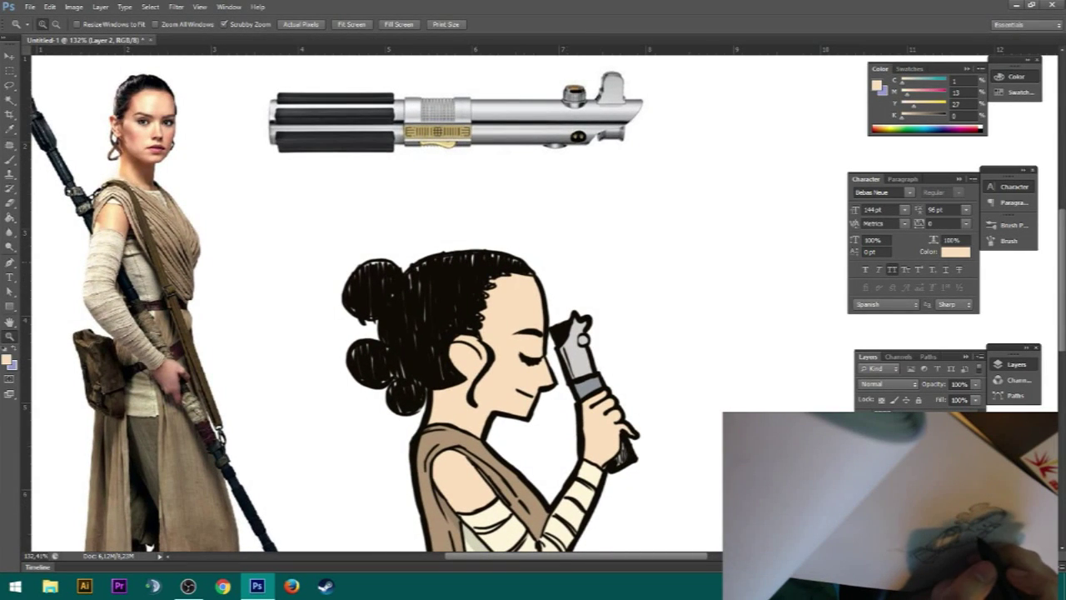
mouse_move(591, 351)
mouse_down()
mouse_move(678, 348)
mouse_move(563, 323)
mouse_move(629, 322)
mouse_up()
key(b)
alt+click(586, 422)
drag(548, 321, 575, 397)
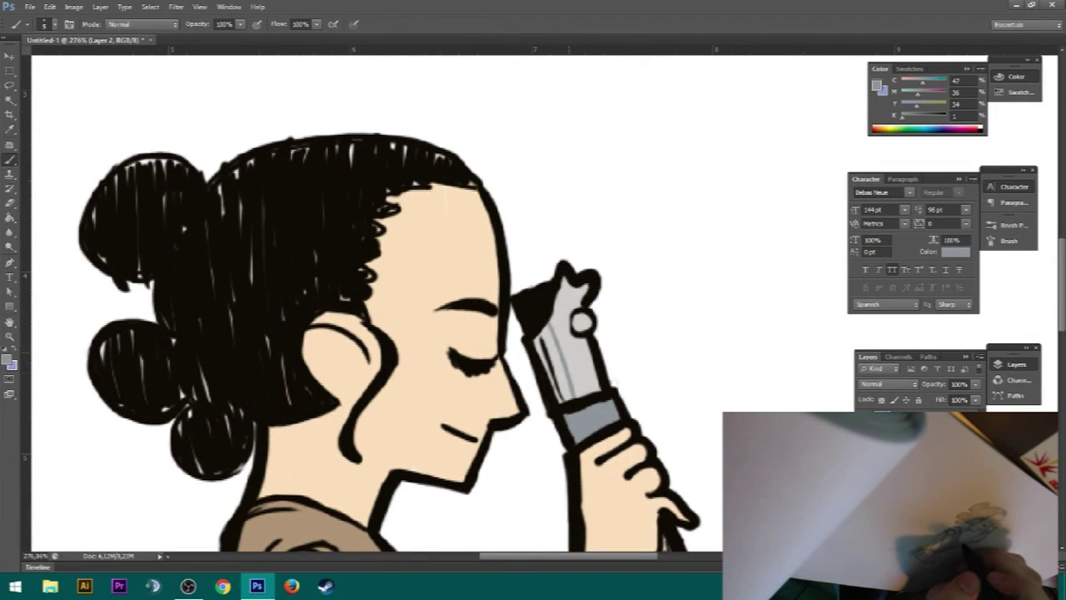
key(ctrl+z)
mouse_move(539, 337)
mouse_down()
mouse_move(556, 398)
mouse_move(578, 397)
mouse_up()
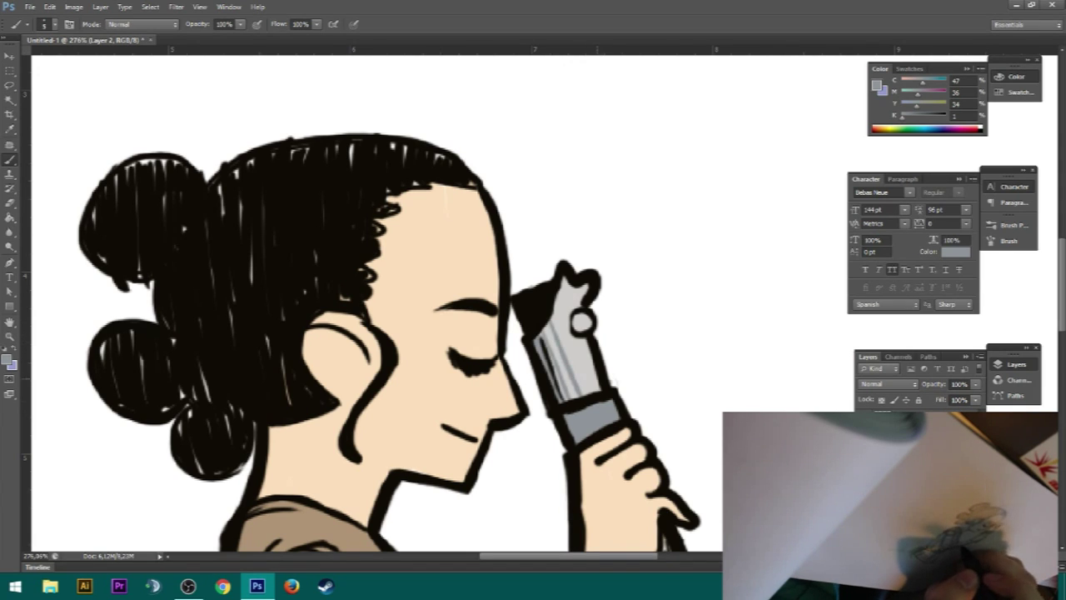
Step: Paint white highlight streaks along the hilt's upper section and sample the band's bluish grey again
alt+click(634, 349)
drag(569, 301, 589, 391)
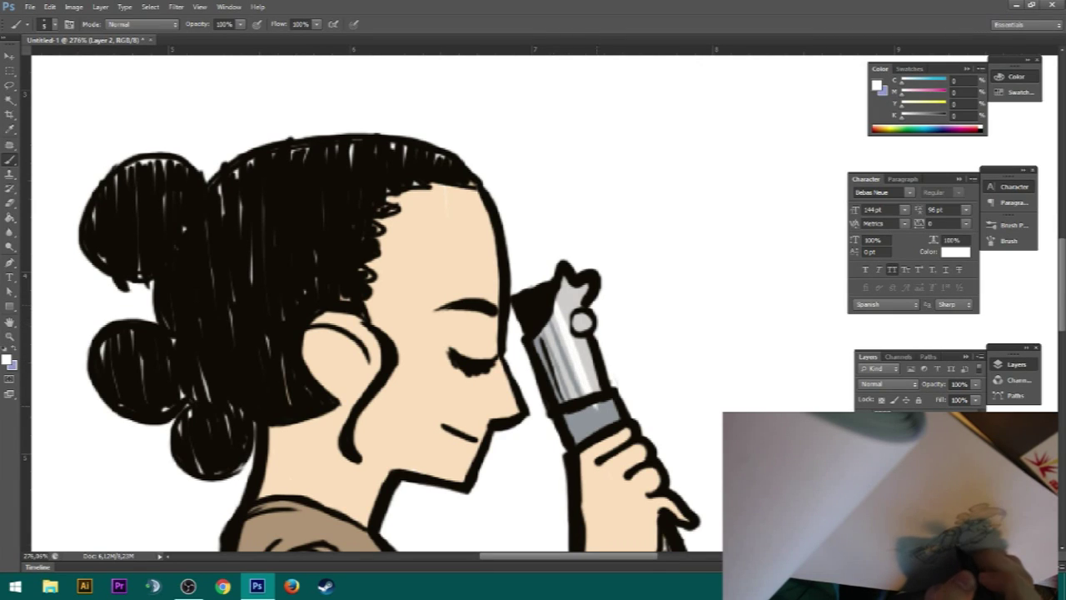
alt+click(597, 423)
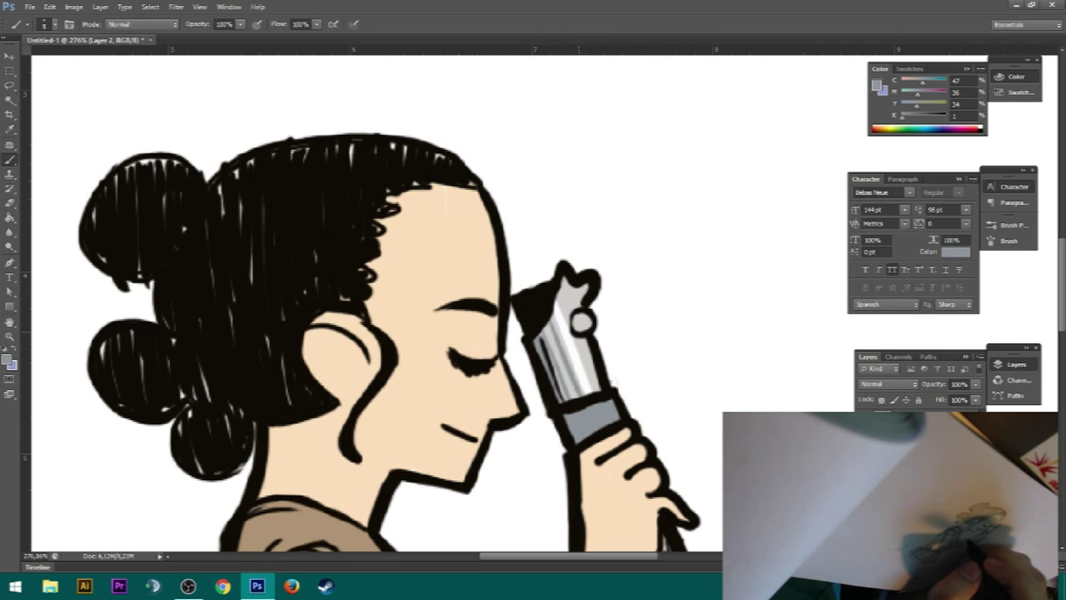
drag(517, 175, 525, 431)
key(z)
mouse_move(617, 433)
mouse_down()
mouse_move(520, 433)
mouse_move(483, 314)
mouse_move(466, 208)
mouse_up()
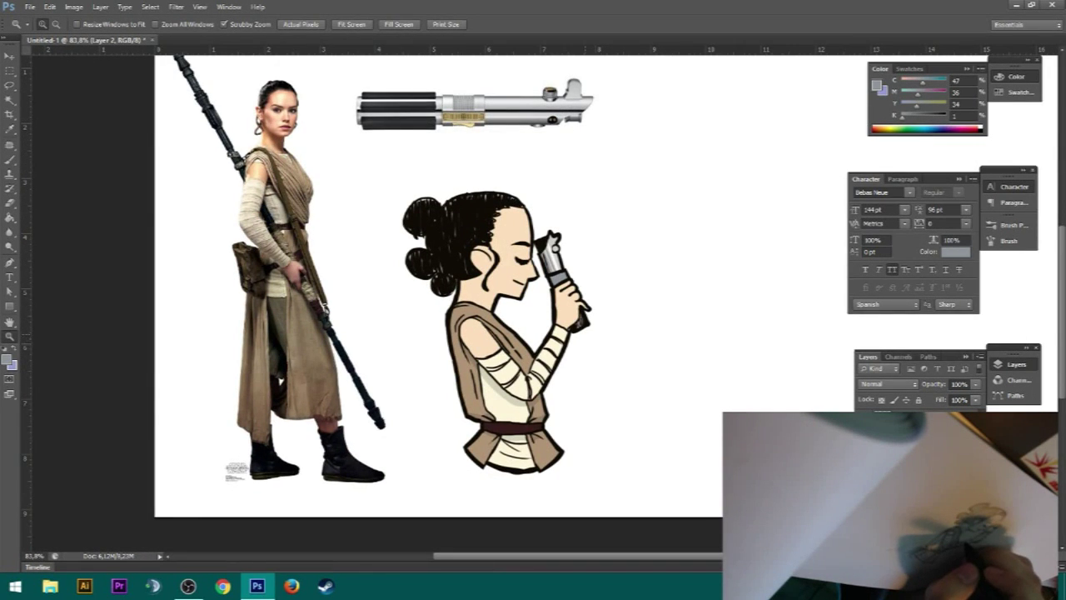
key(ctrl+s)
key(Escape)
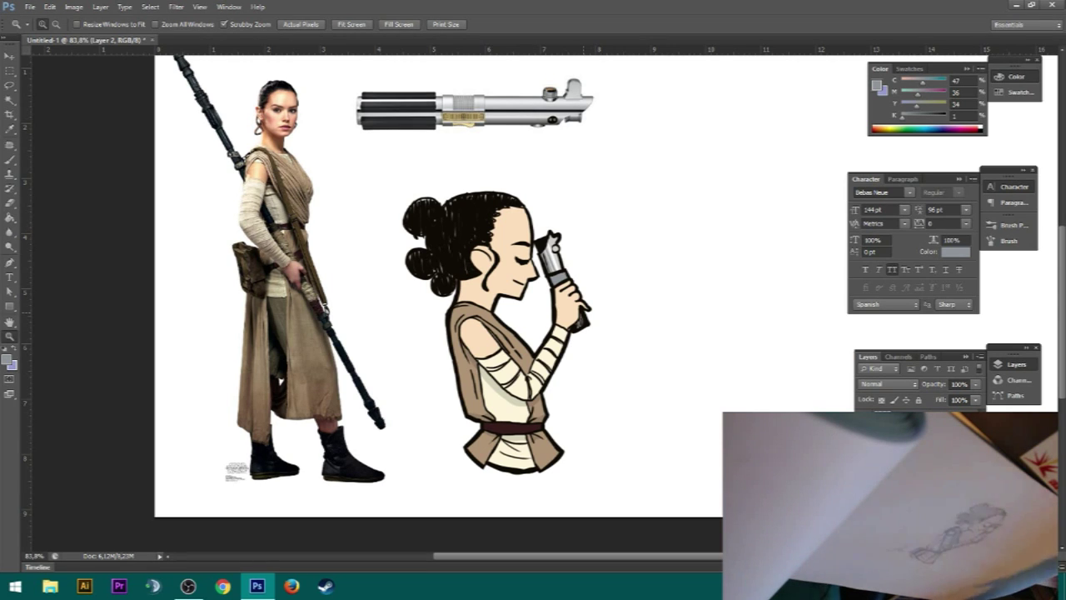
key(ctrl)
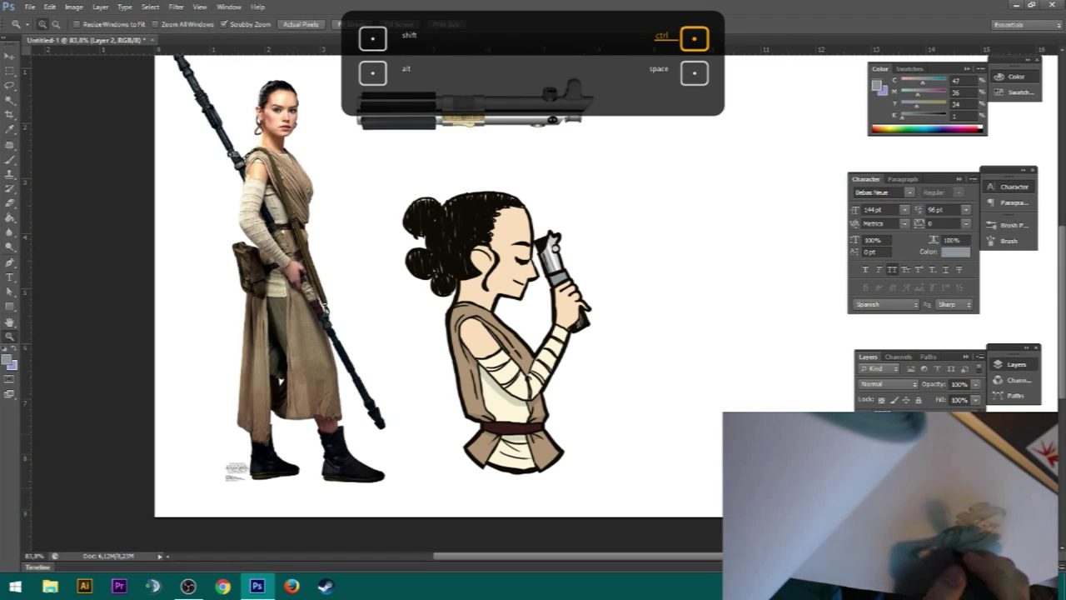
Step: Adjust the brush and sign the artwork in black with a handwritten signature beside the figure's belt
key(b)
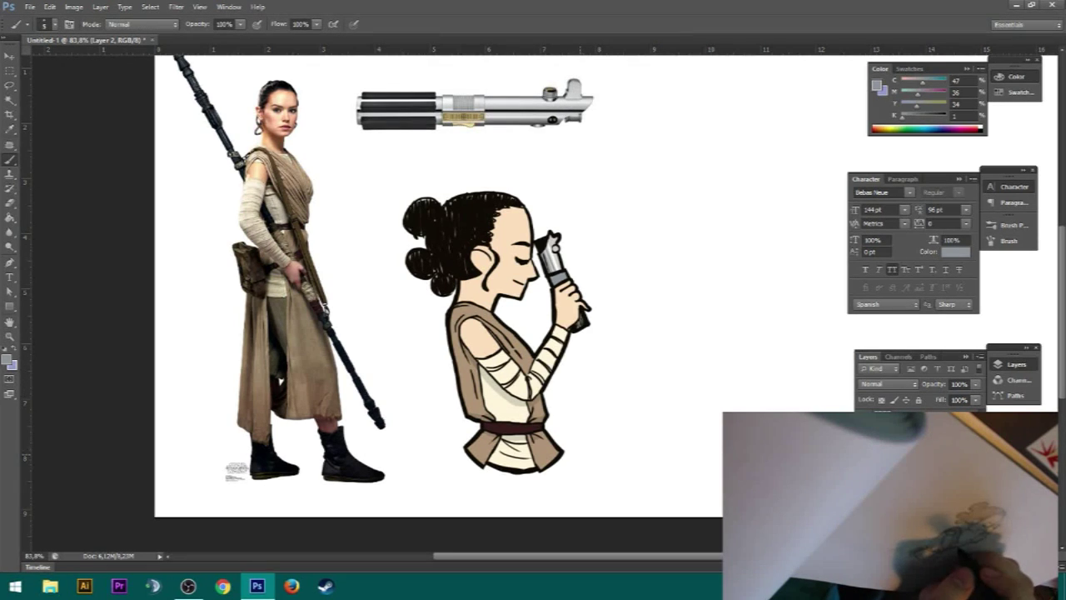
key(d)
right_click(606, 412)
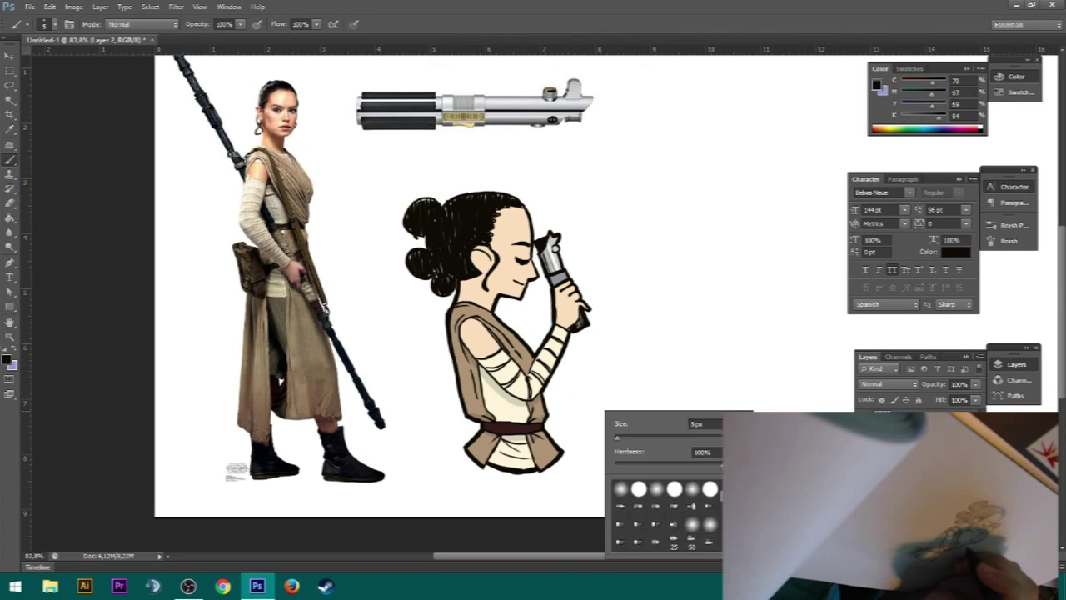
mouse_move(575, 429)
mouse_down()
mouse_move(588, 463)
mouse_move(601, 459)
mouse_up()
key(ctrl+z)
mouse_move(581, 407)
mouse_down()
mouse_move(600, 382)
mouse_move(598, 418)
mouse_up()
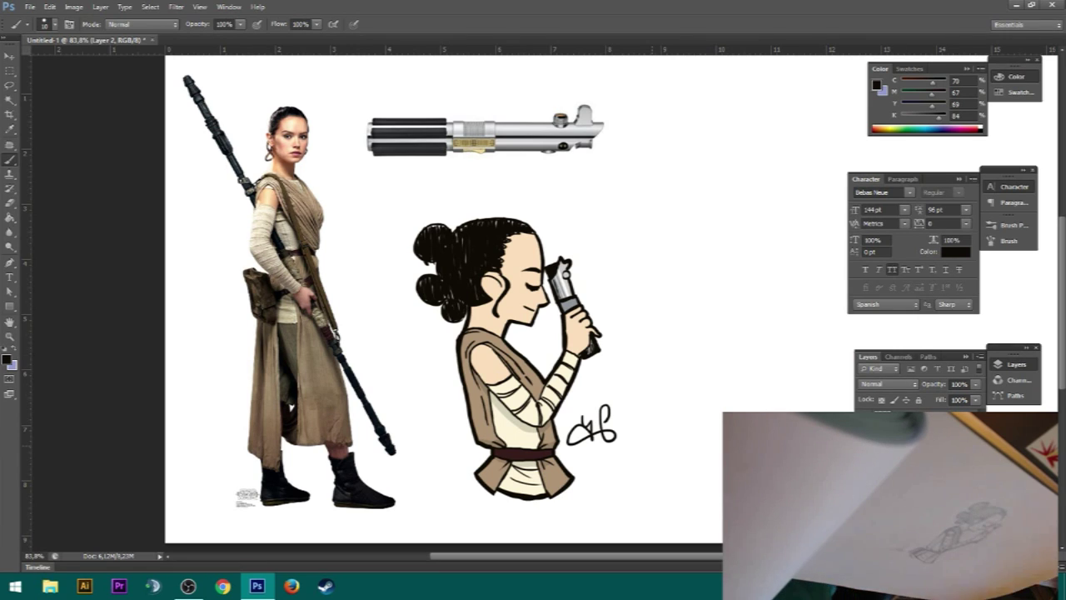
Step: Switch to Firefox and try to load imbd.com
key(alt+Tab)
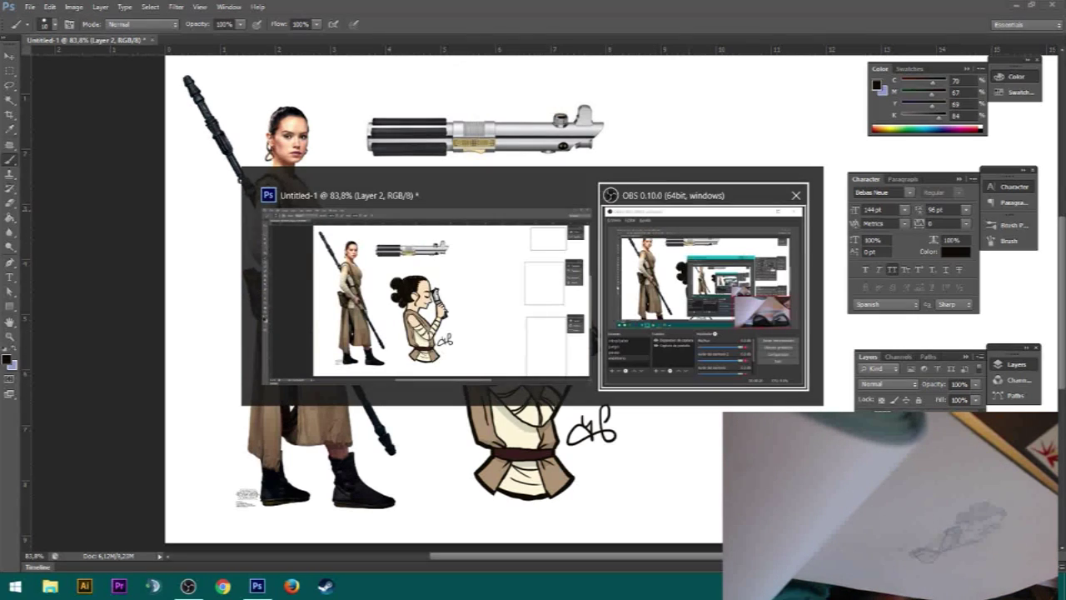
key(alt+Tab)
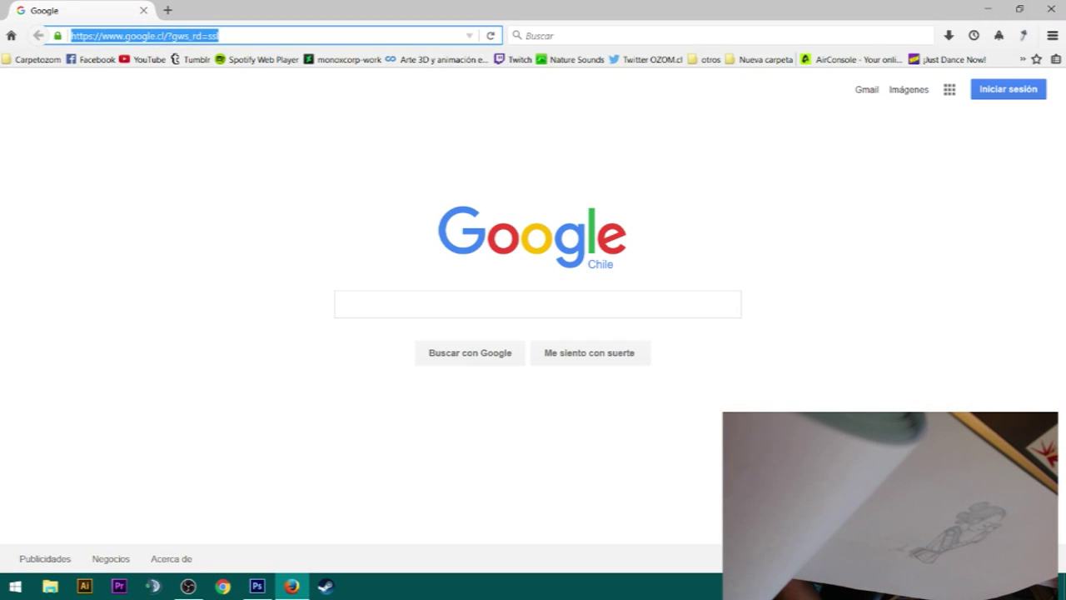
text(imbd.com)
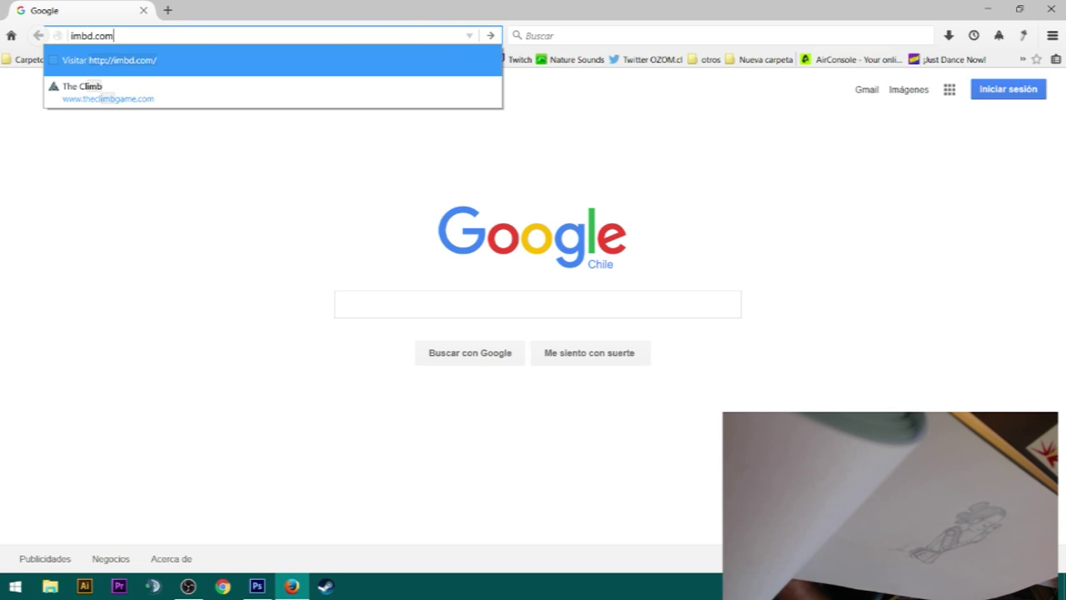
key(Return)
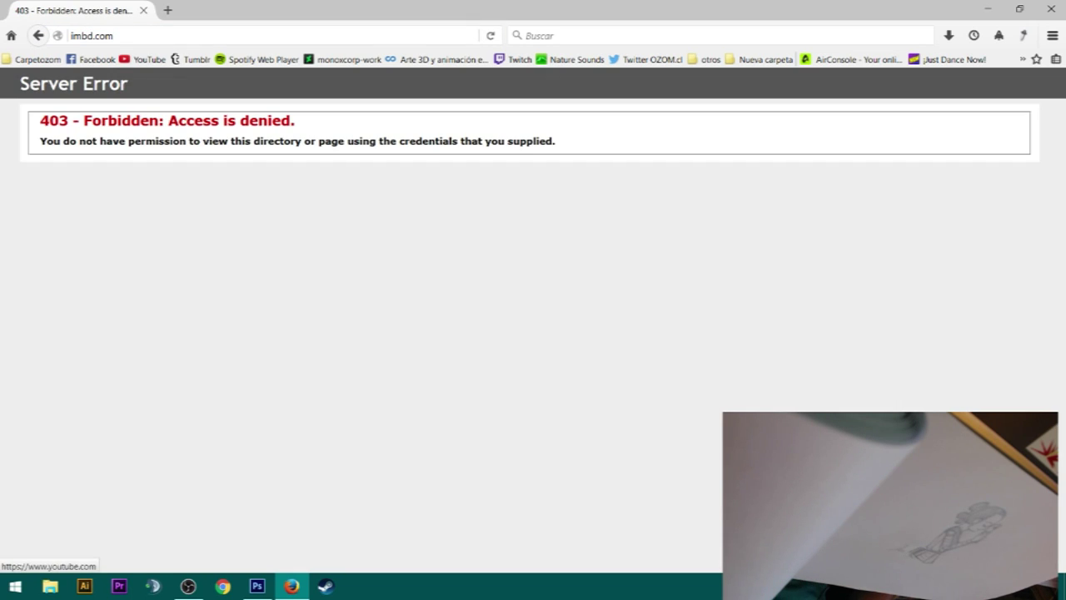
click(83, 36)
click(71, 36)
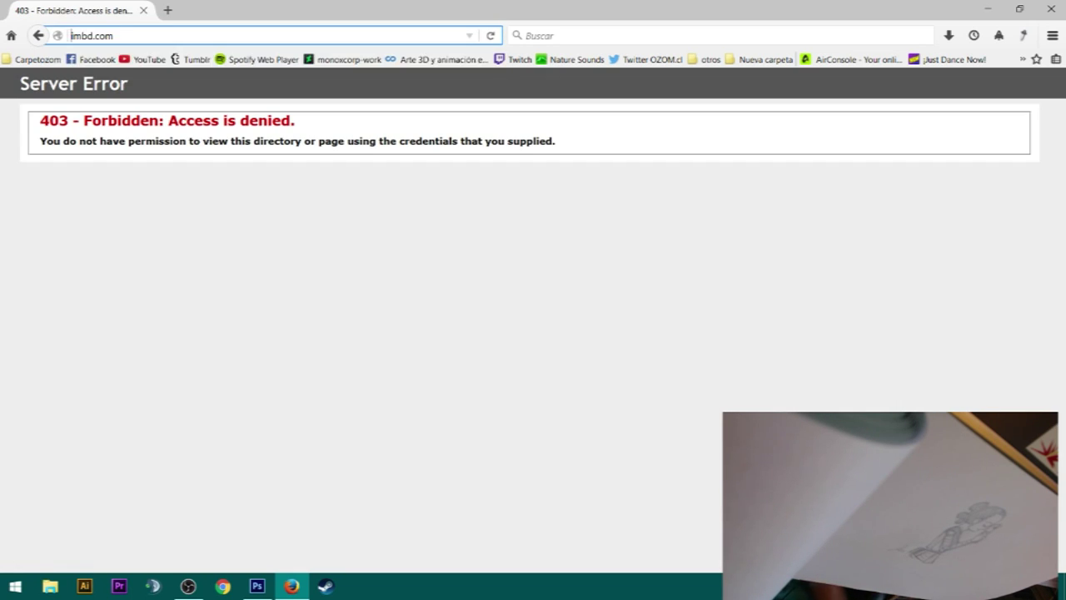
text(ww.)
text(w)
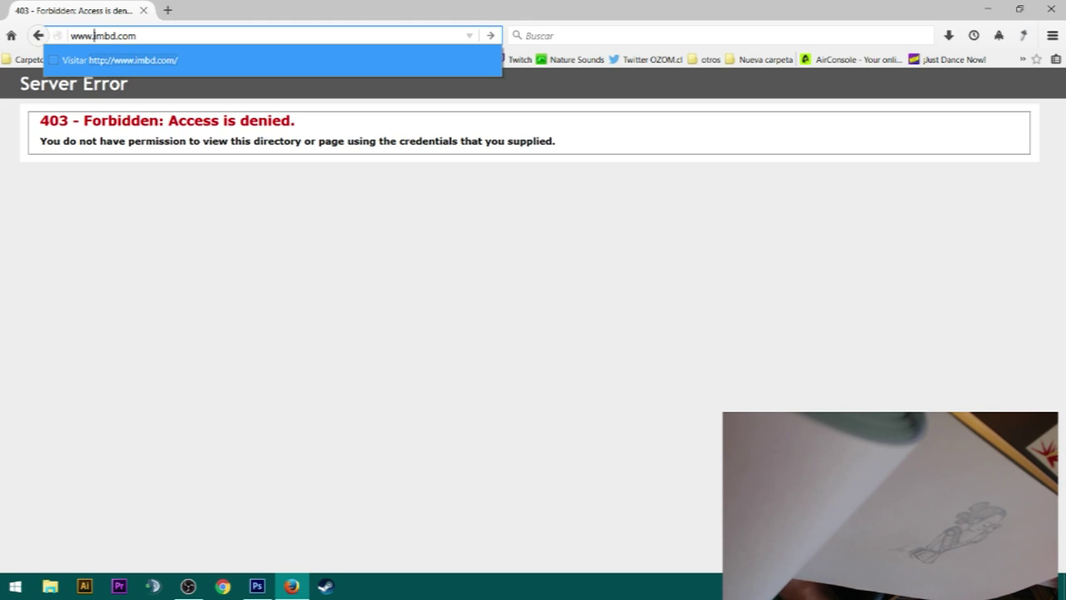
click(105, 36)
key(BackSpace)
key(BackSpace)
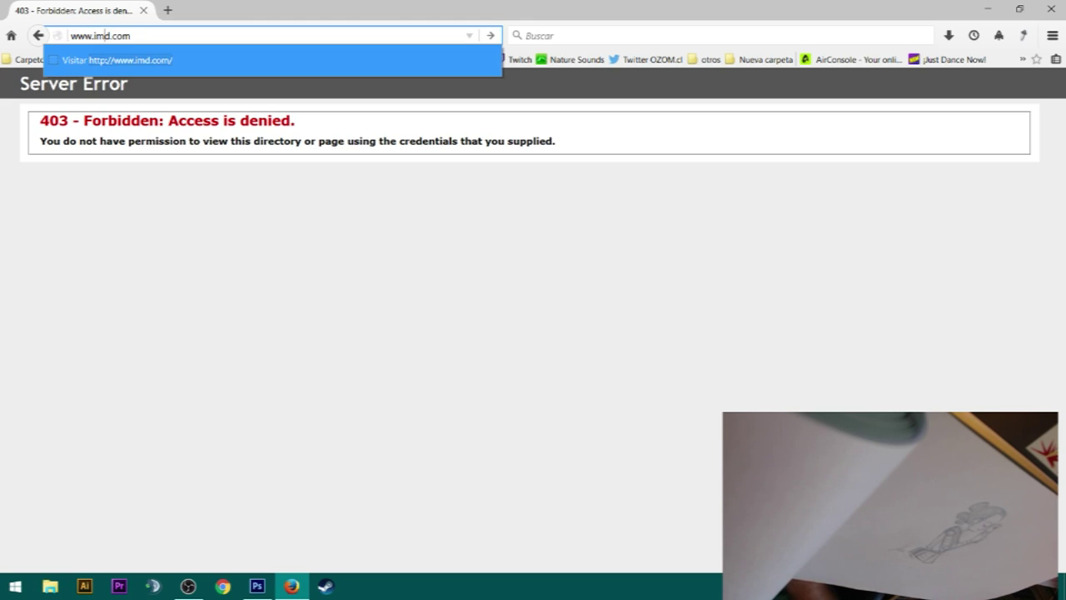
text(sb)
key(BackSpace)
key(BackSpace)
key(BackSpace)
text(mdb)
key(Return)
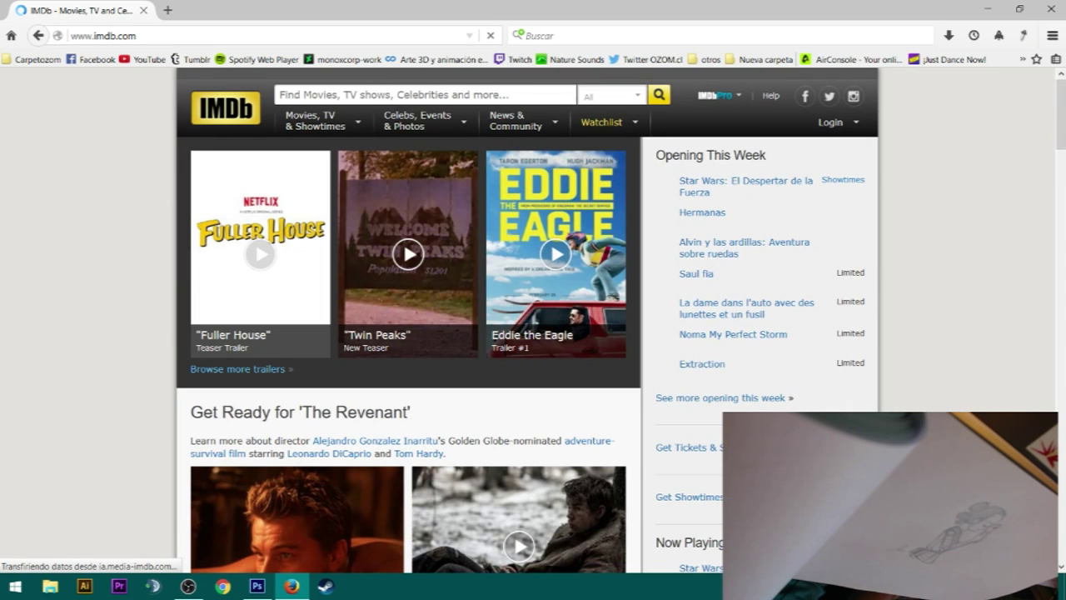
Step: Search IMDb for "star" and open the page of Star Wars: El Despertar de la Fuerza (2015)
text(sttar)
key(BackSpace)
key(BackSpace)
key(BackSpace)
key(BackSpace)
text(at)
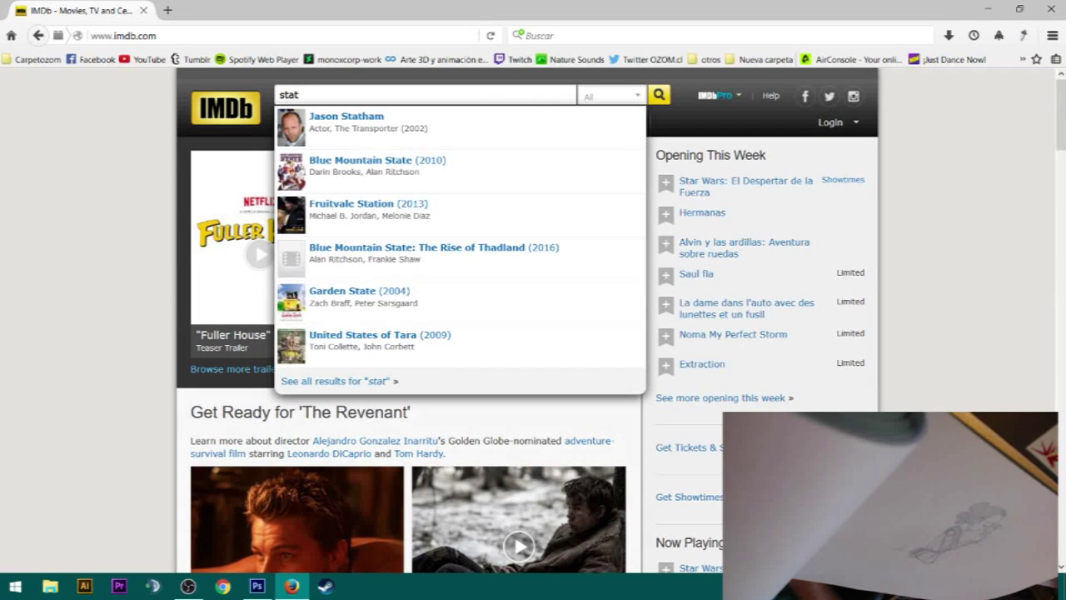
key(BackSpace)
text(r)
key(Down)
key(Return)
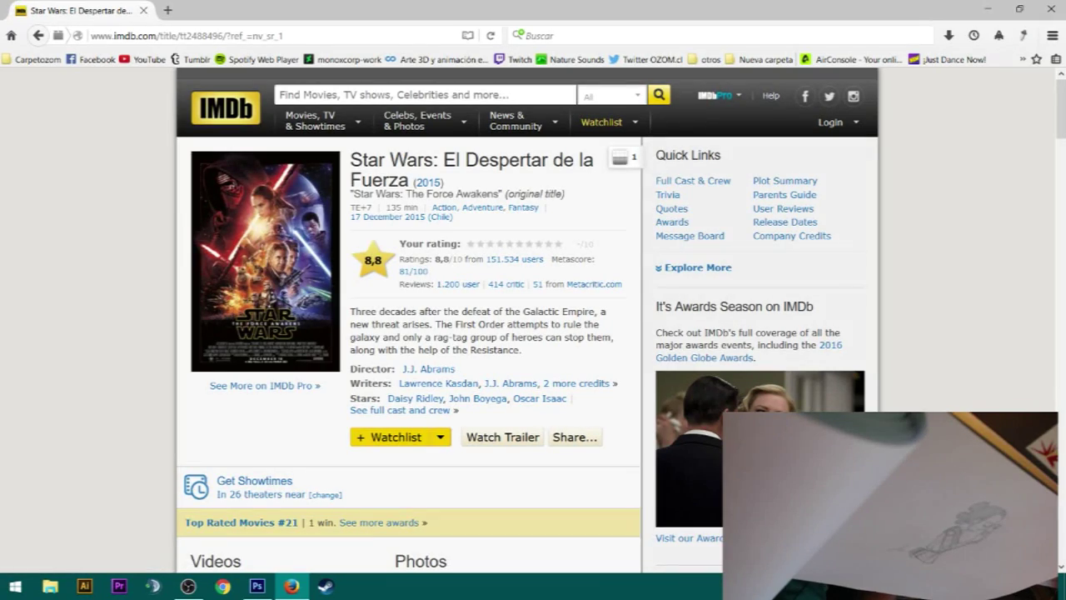
Step: Look through the film's page, examining its synopsis, cast list, storyline, release details, box office and technical specs
scroll(527, 322, down, 3)
scroll(527, 322, up, 2)
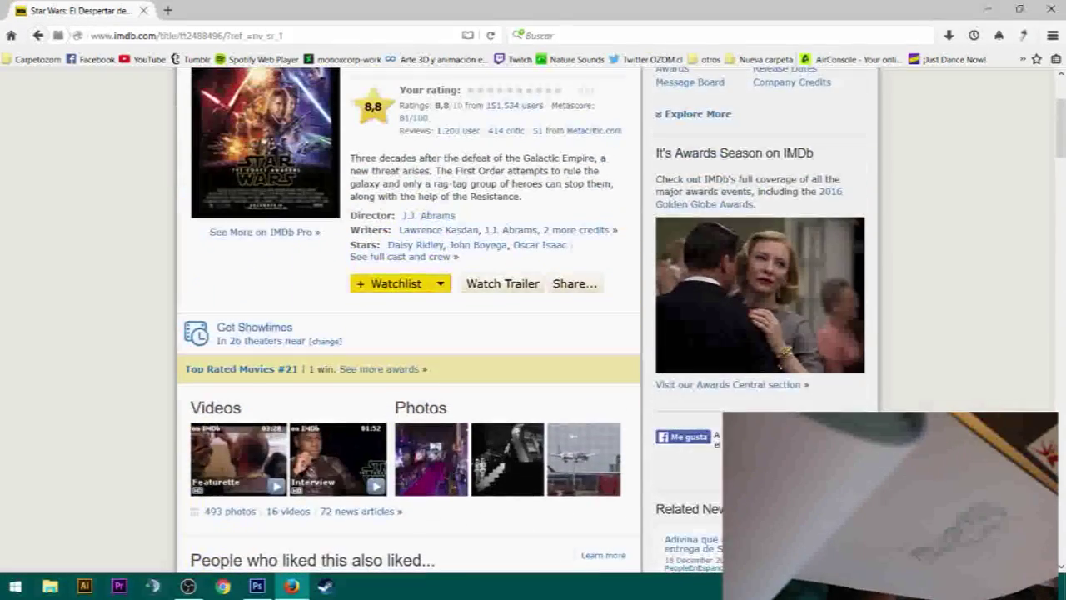
scroll(527, 321, up, 1)
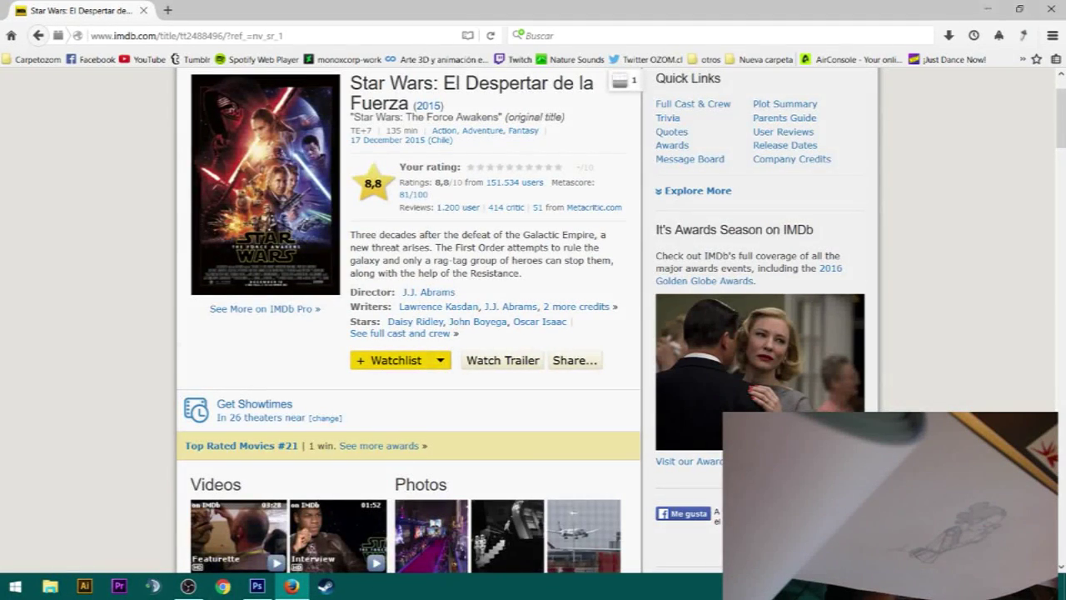
scroll(522, 320, down, 3)
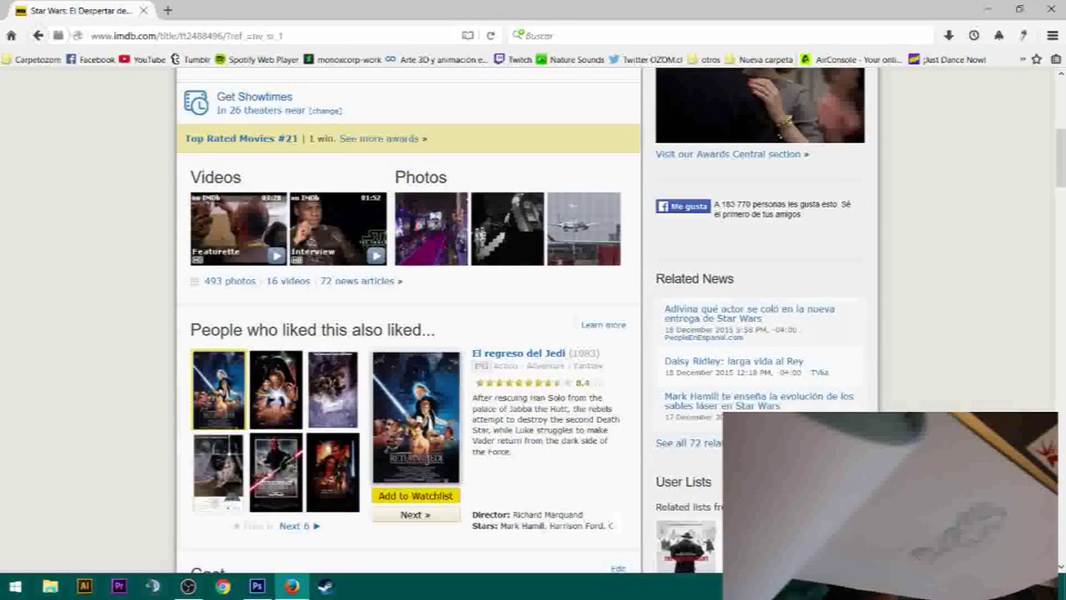
scroll(521, 320, down, 4)
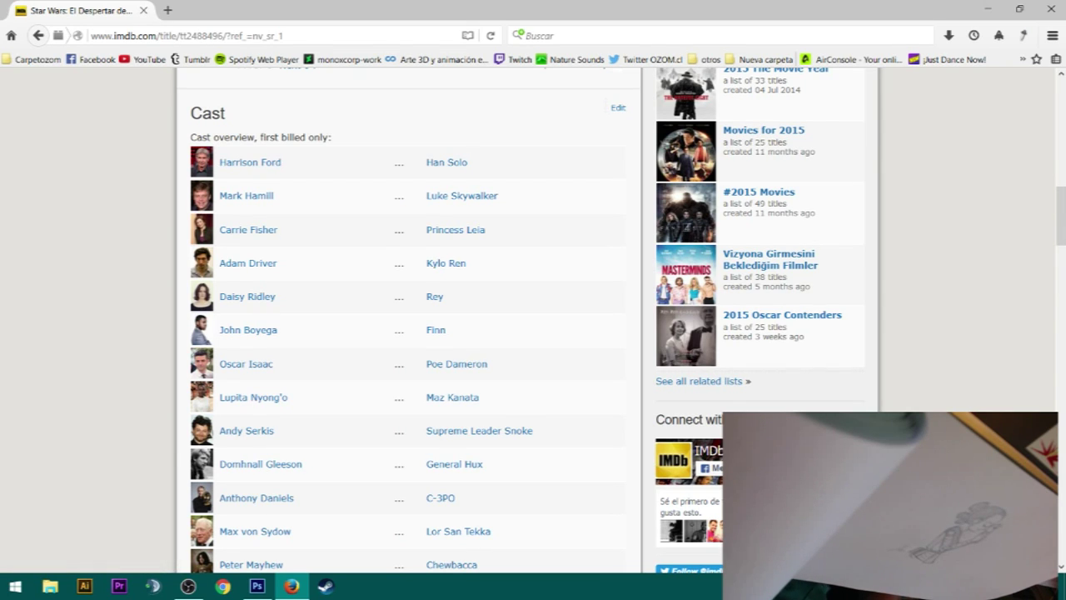
scroll(408, 333, down, 4)
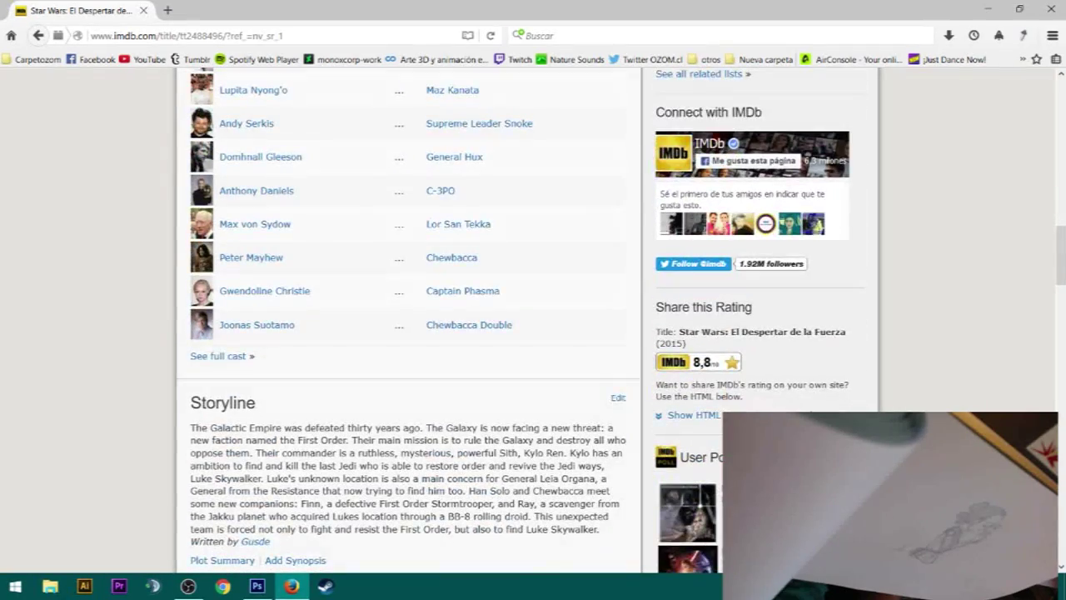
scroll(408, 333, up, 5)
scroll(408, 333, down, 10)
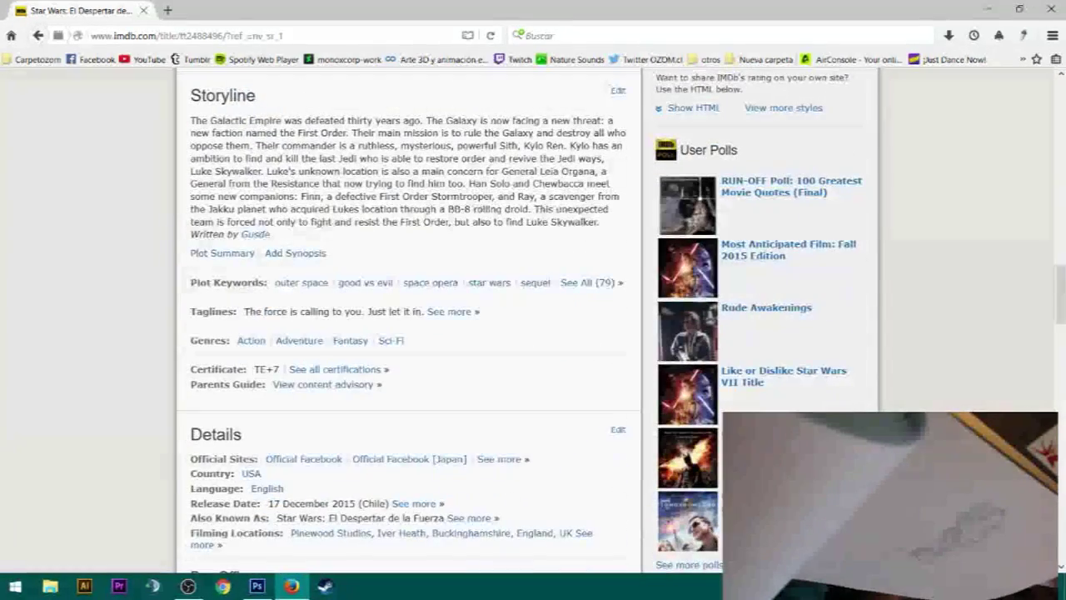
scroll(408, 333, down, 3)
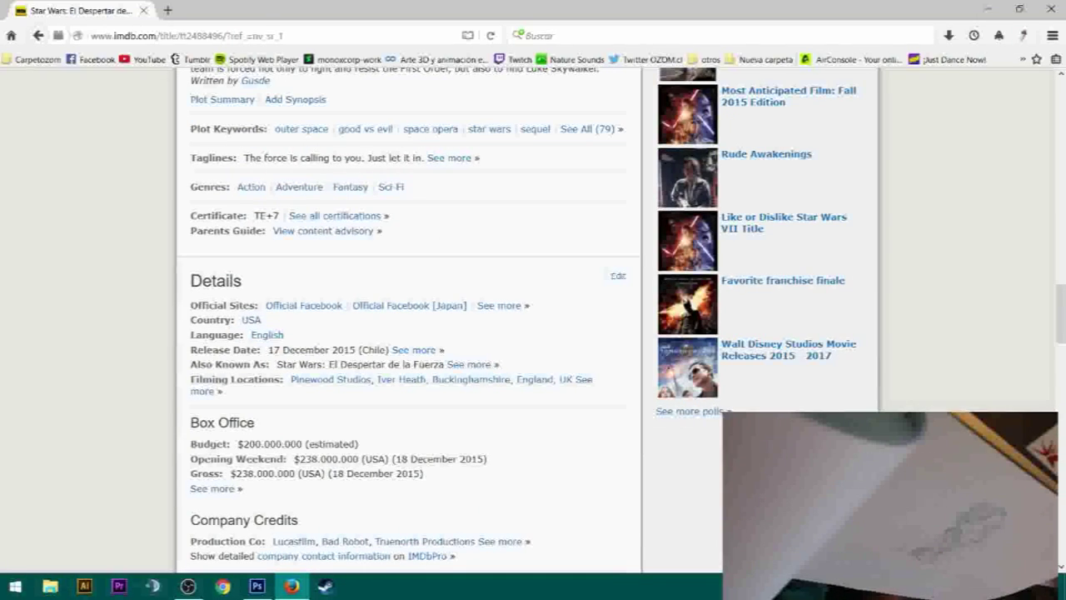
scroll(408, 333, down, 2)
scroll(408, 333, down, 2)
scroll(408, 333, down, 1)
scroll(408, 333, down, 1)
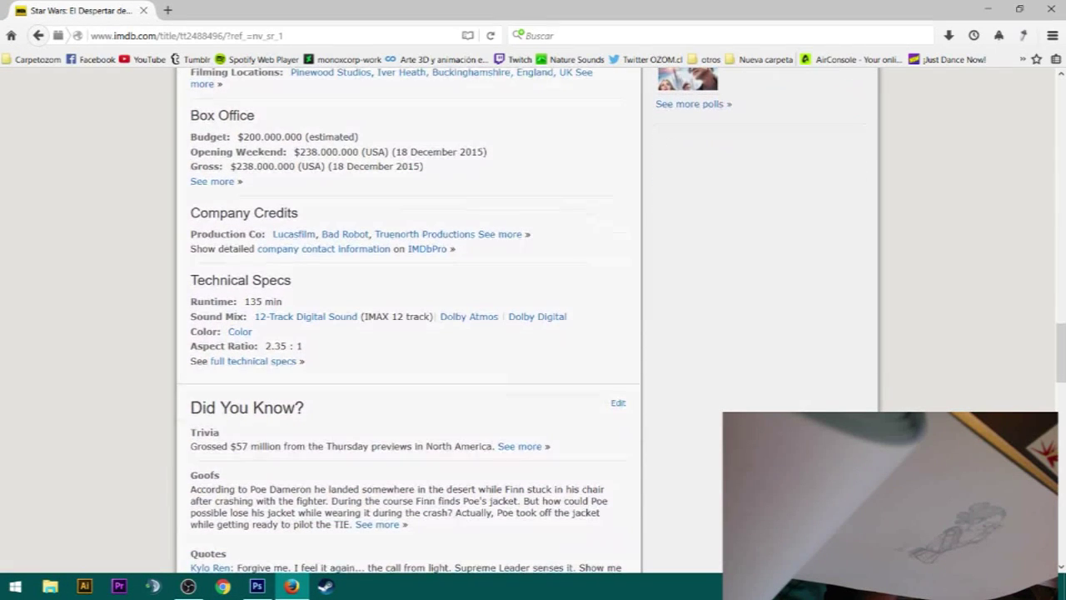
scroll(408, 333, up, 1)
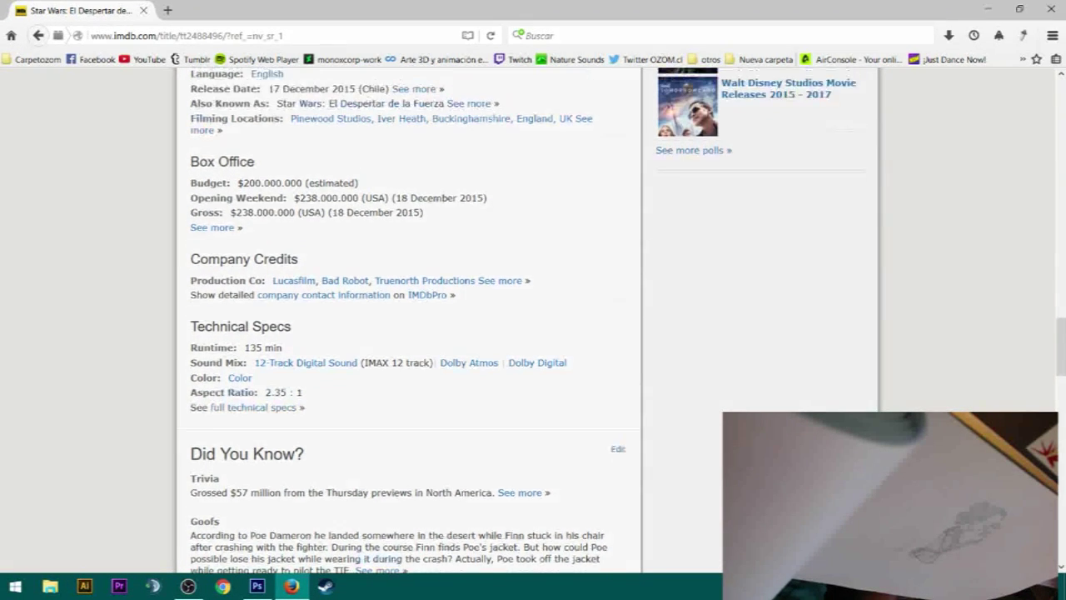